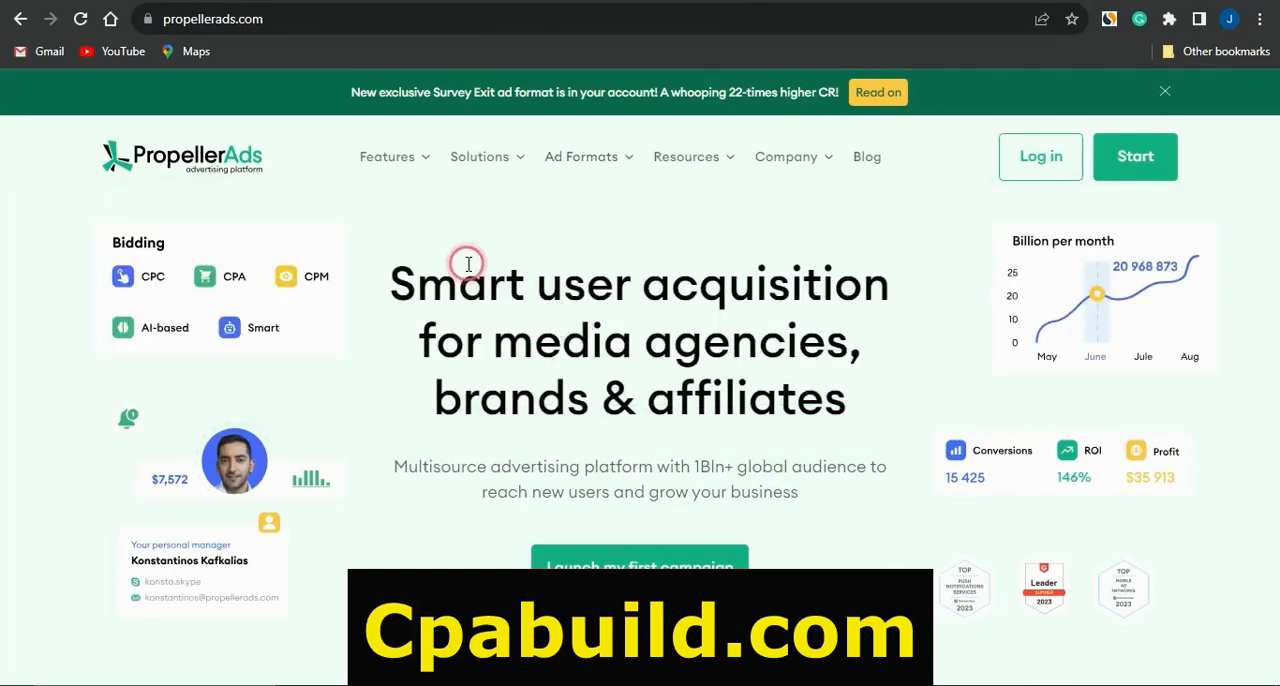
# Step: Search the CPABuild offers list for offers with the name keyword "iphone"
pyautogui.moveTo(479, 157)
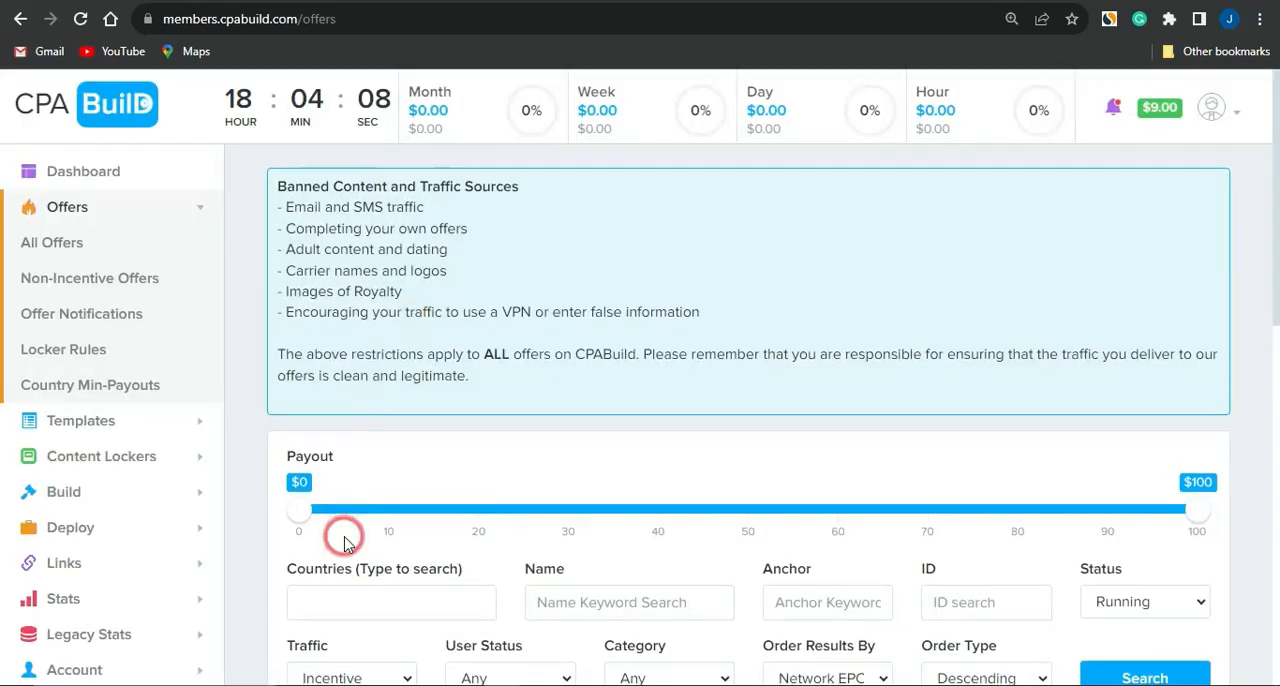
pyautogui.scroll(-5, 344, 535)
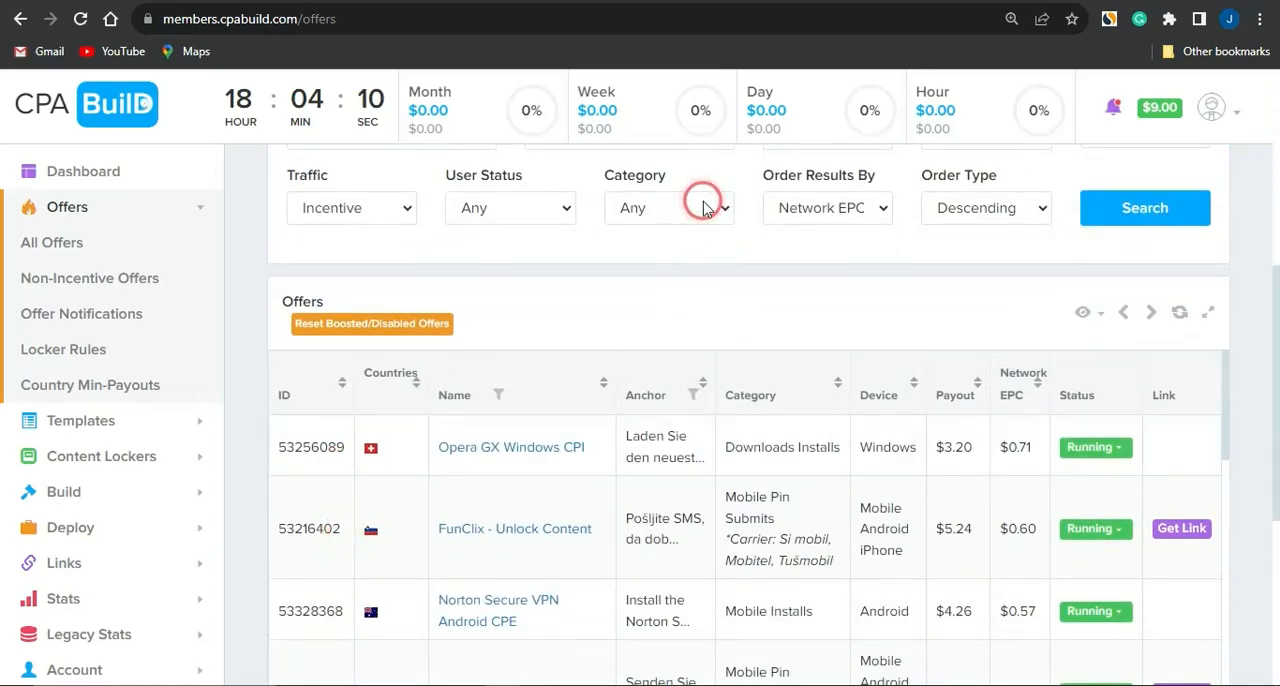
pyautogui.scroll(2, 1008, 360)
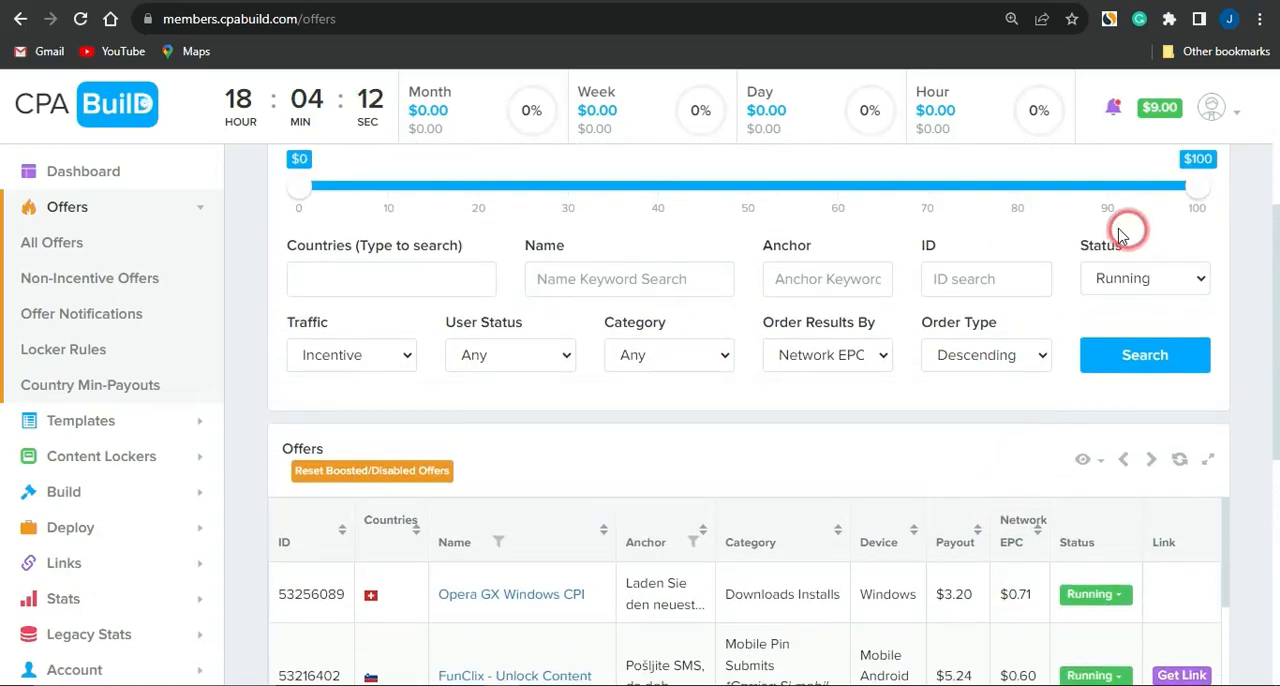
pyautogui.scroll(1, 960, 325)
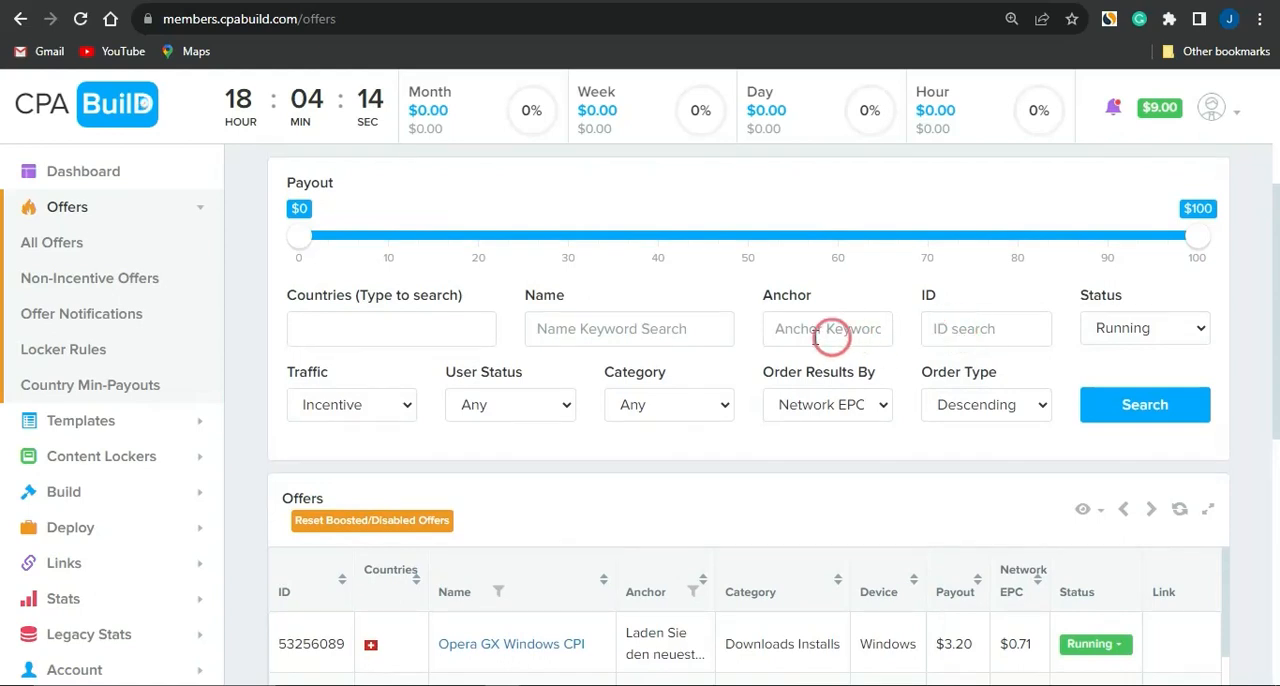
pyautogui.click(632, 329)
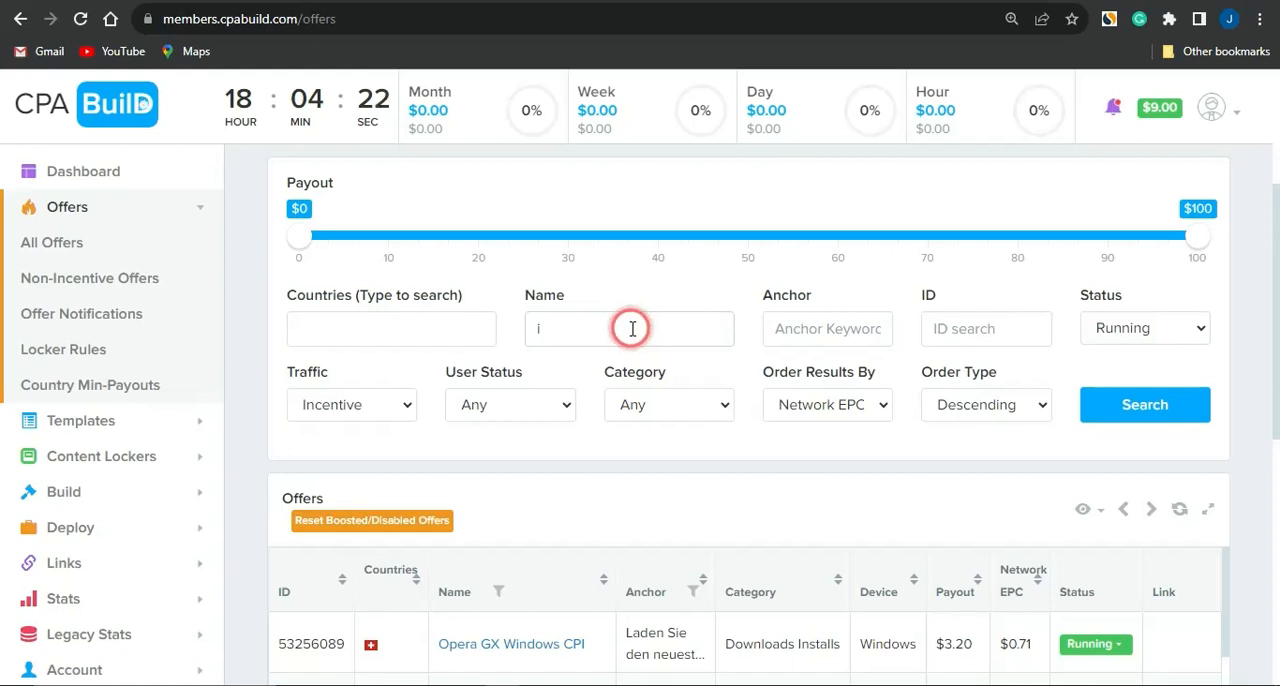
pyautogui.write('iphone')
pyautogui.click(1118, 416)
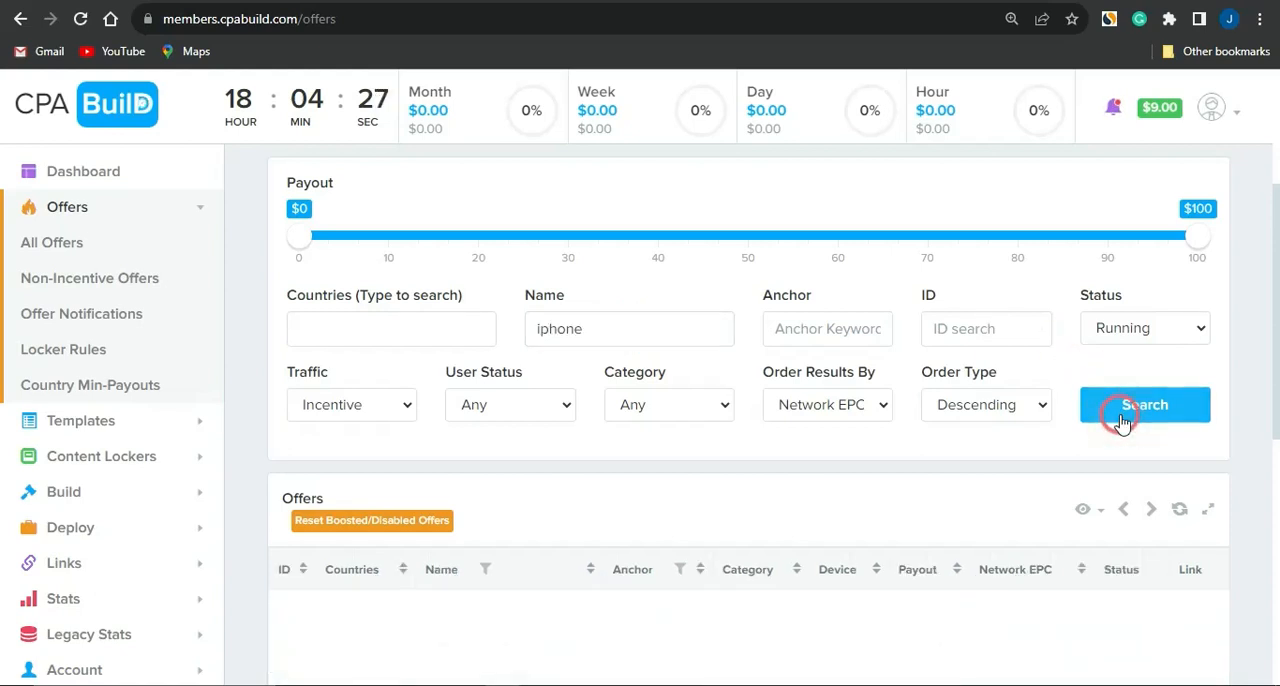
# Step: Look through the iPhone offers and open the details of "ConsumerTestConnect - Win iPhone 14"
pyautogui.scroll(-5, 611, 472)
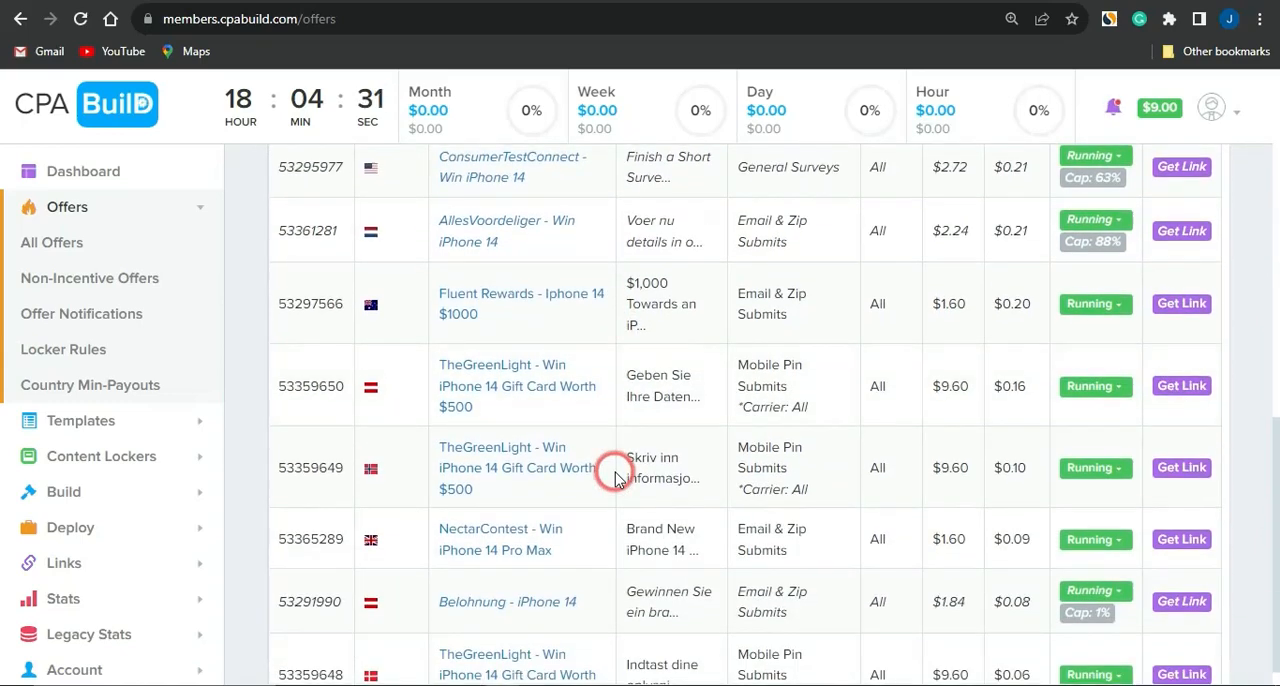
pyautogui.scroll(1, 610, 472)
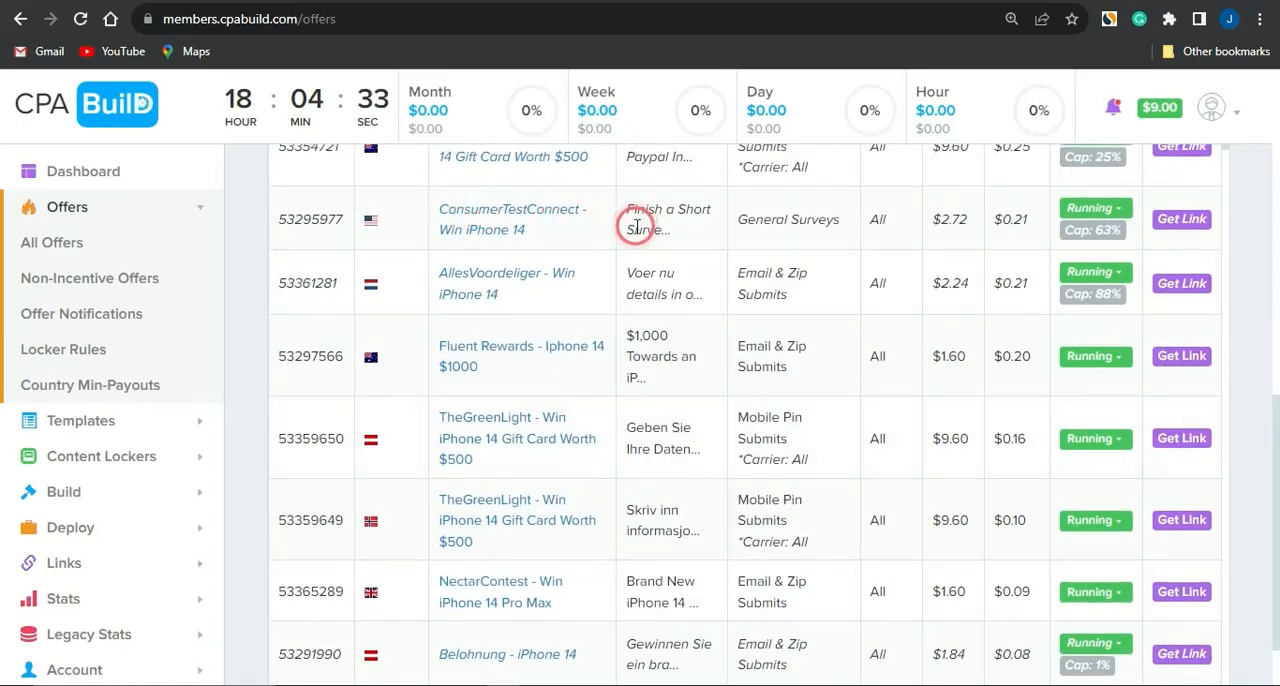
pyautogui.scroll(-1, 620, 228)
pyautogui.scroll(1, 500, 188)
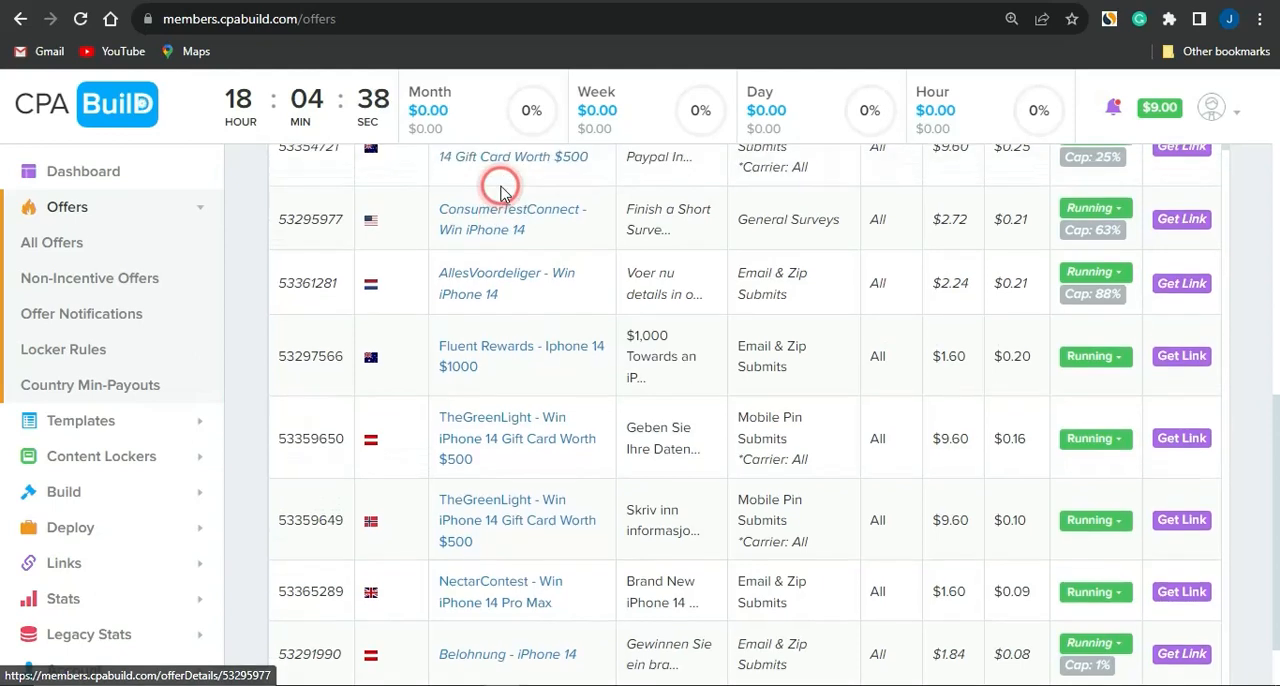
pyautogui.scroll(3, 500, 190)
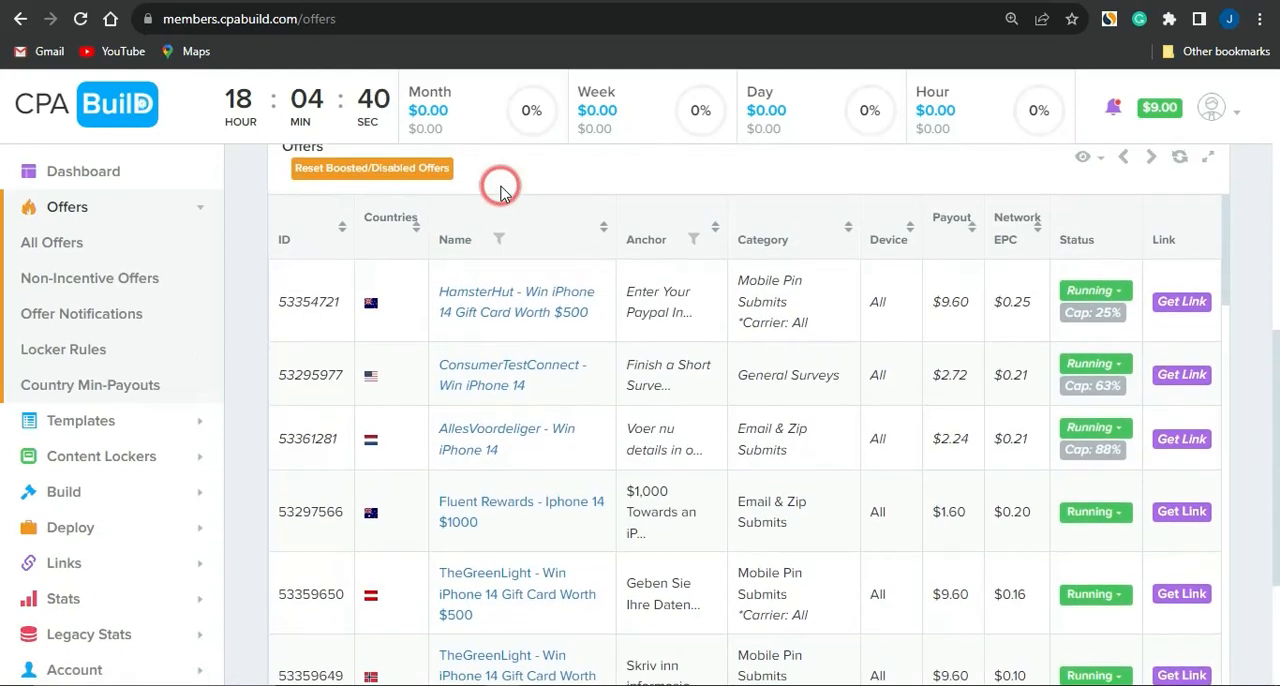
pyautogui.click(472, 376)
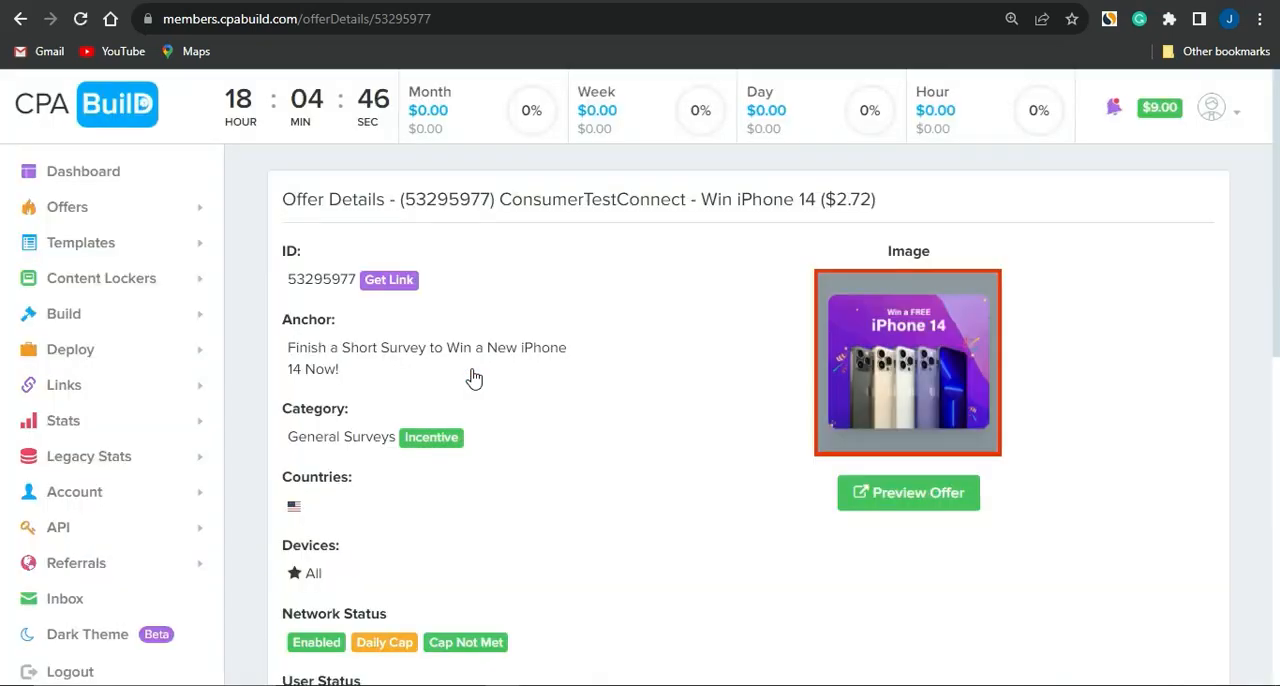
# Step: Review the offer's details, display its offer link and close the link window
pyautogui.scroll(-4, 472, 376)
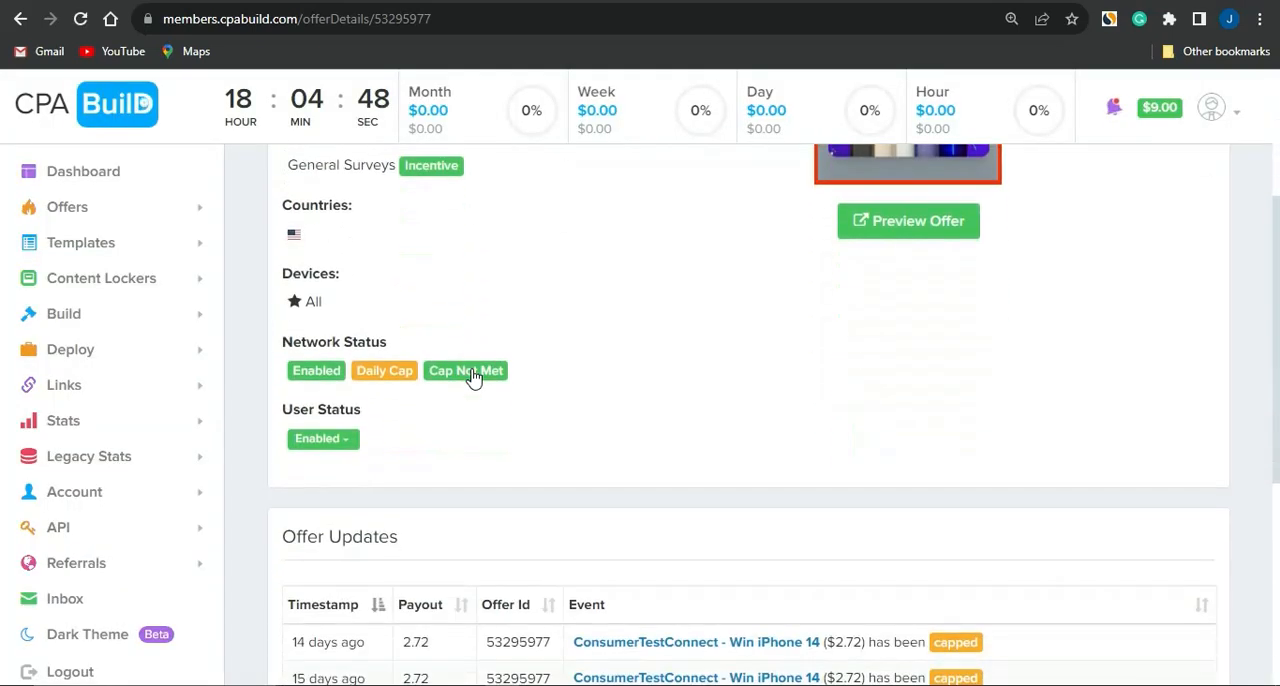
pyautogui.scroll(3, 472, 376)
pyautogui.click(395, 210)
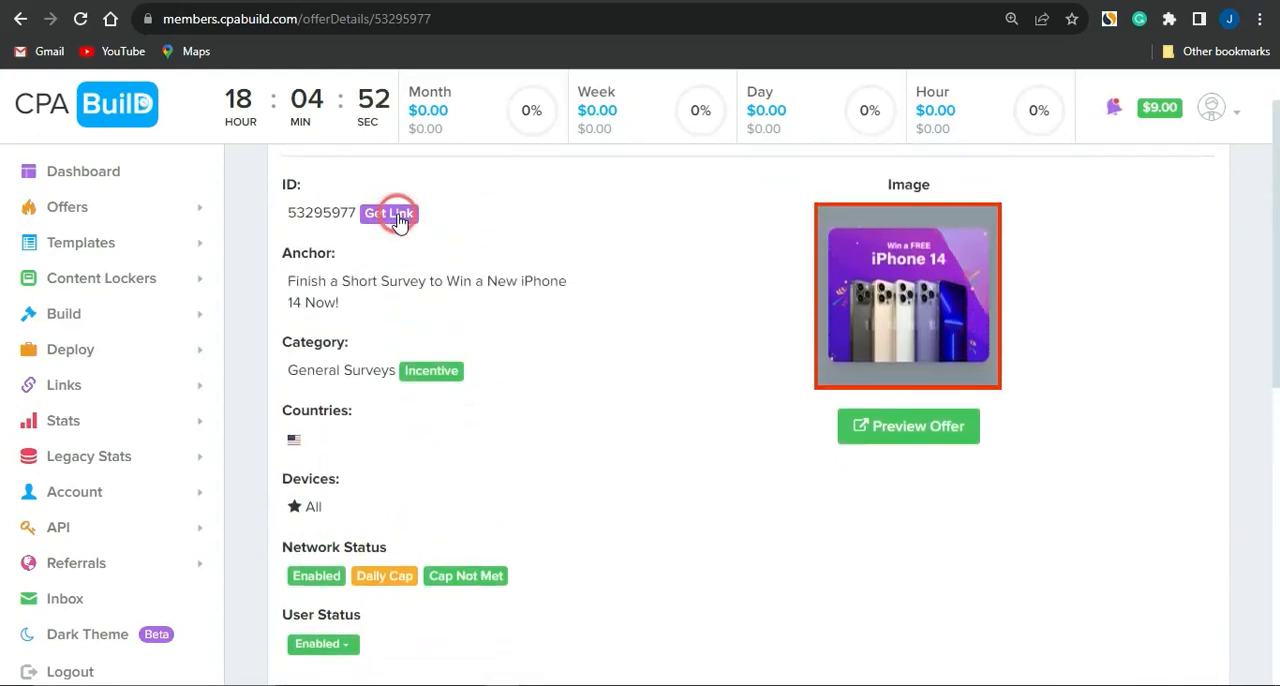
pyautogui.click(368, 214)
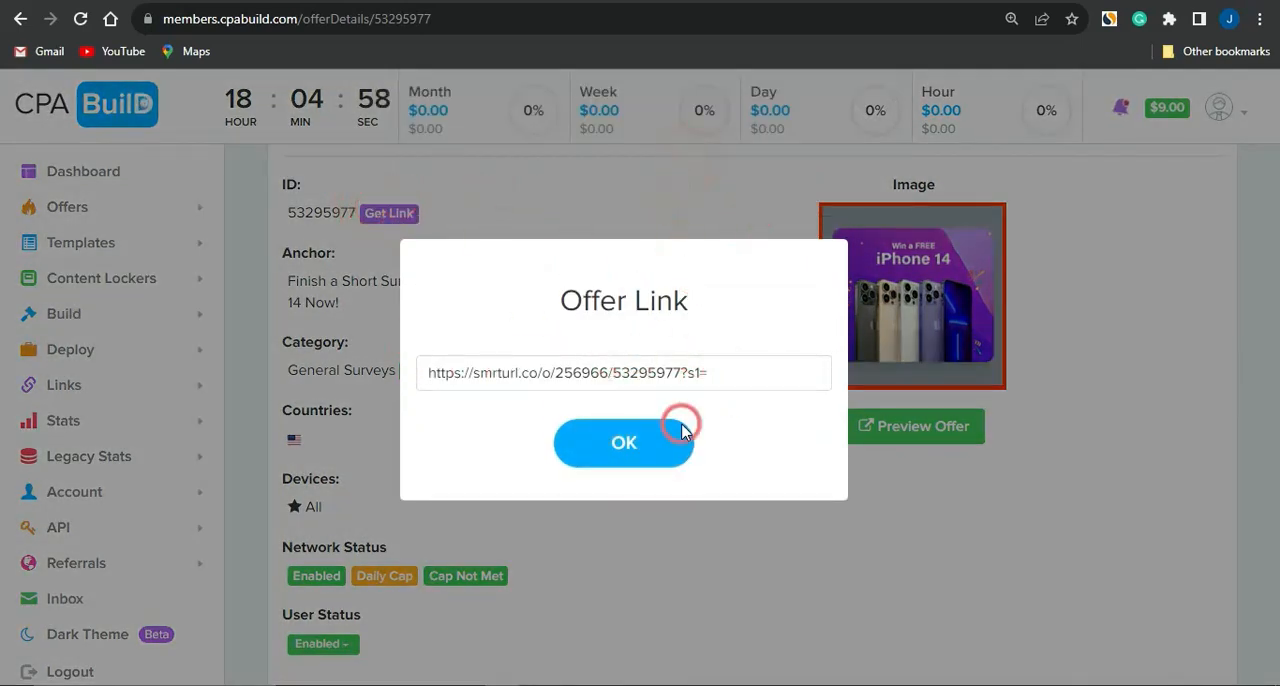
pyautogui.click(630, 443)
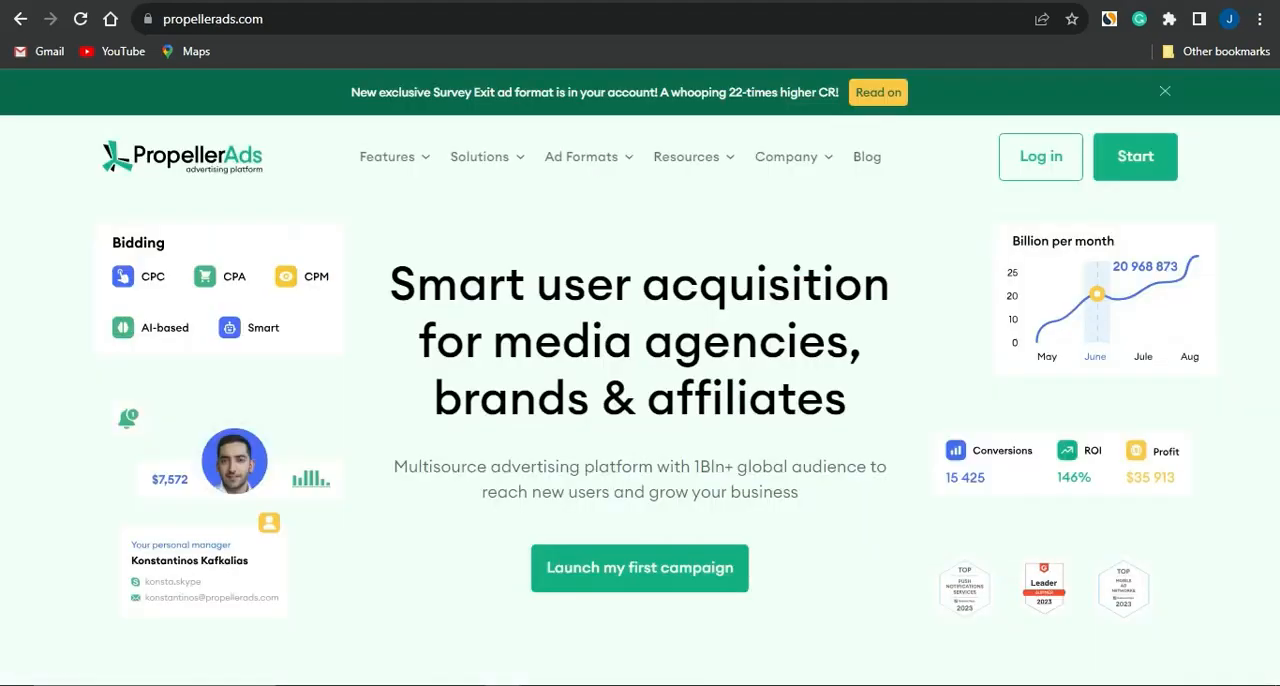
# Step: Switch to PropellerAds, start creating a campaign and name it "Iphone 14 giveaway"
pyautogui.click(879, 350)
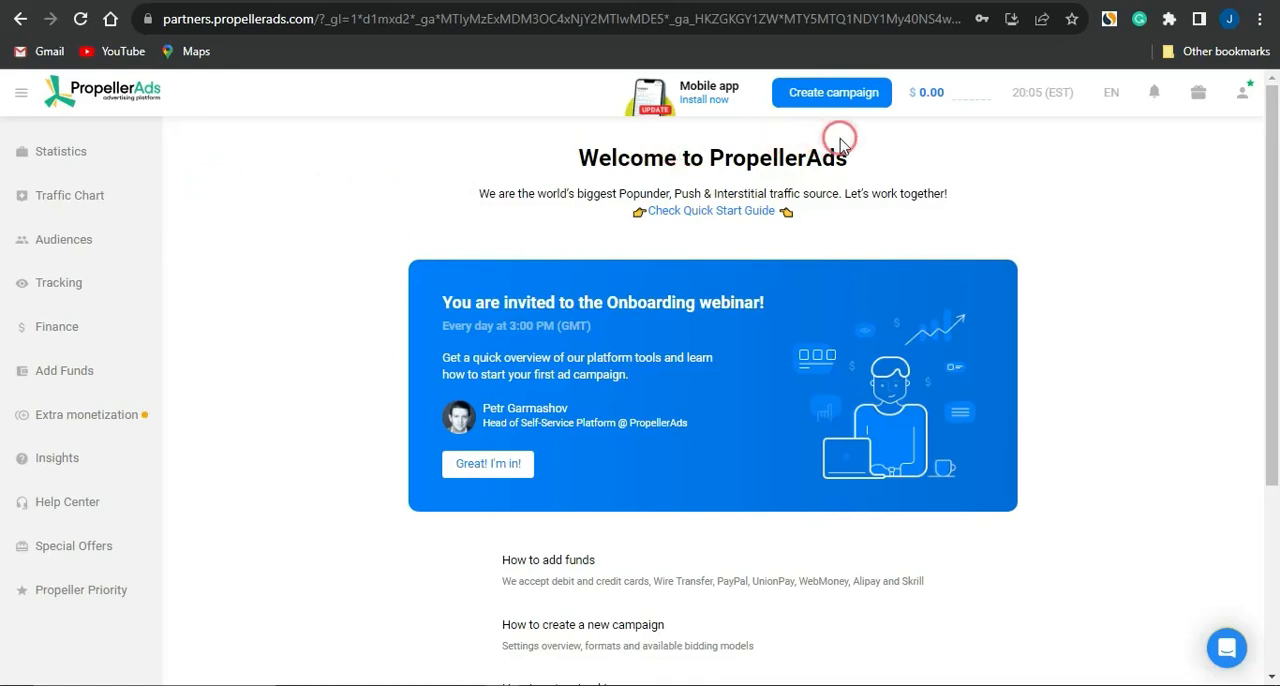
pyautogui.click(815, 92)
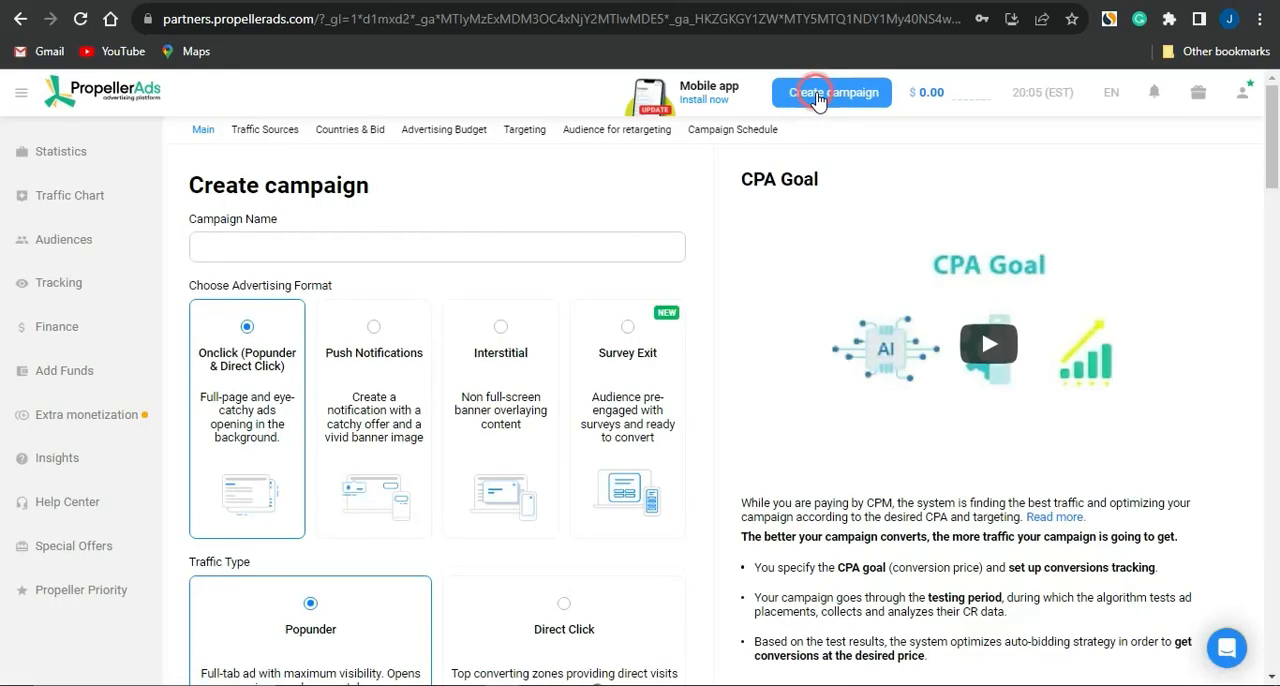
pyautogui.click(367, 288)
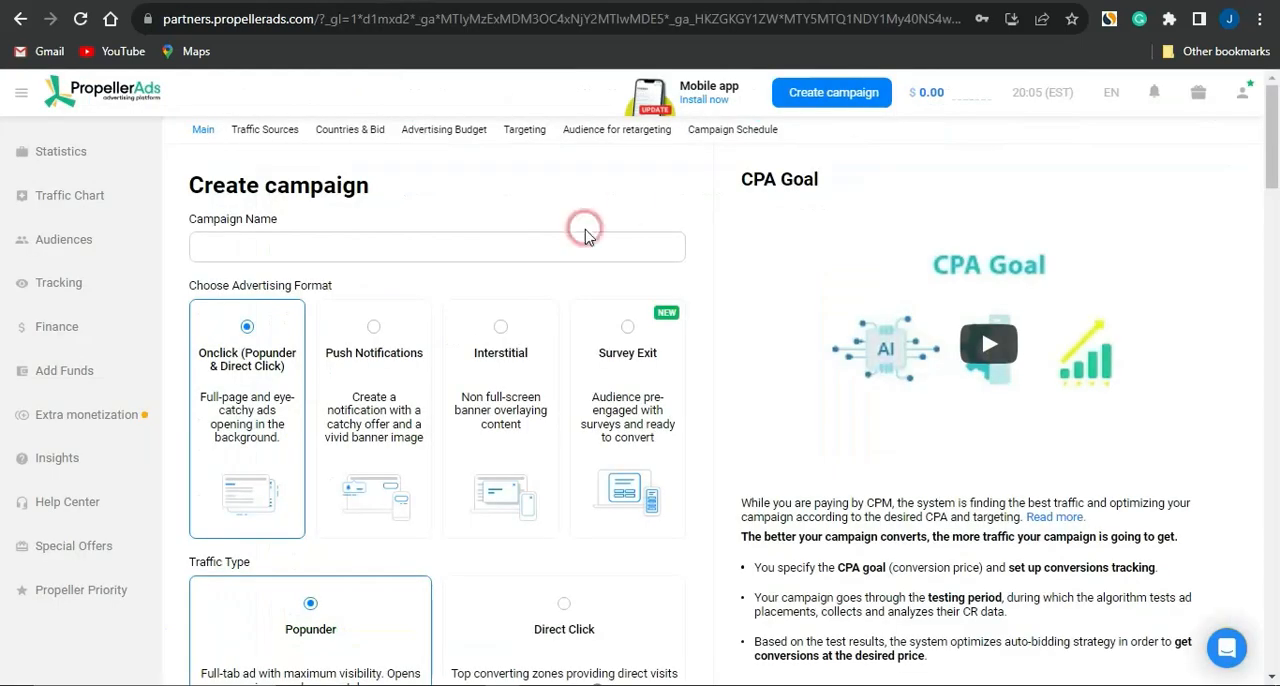
pyautogui.click(410, 244)
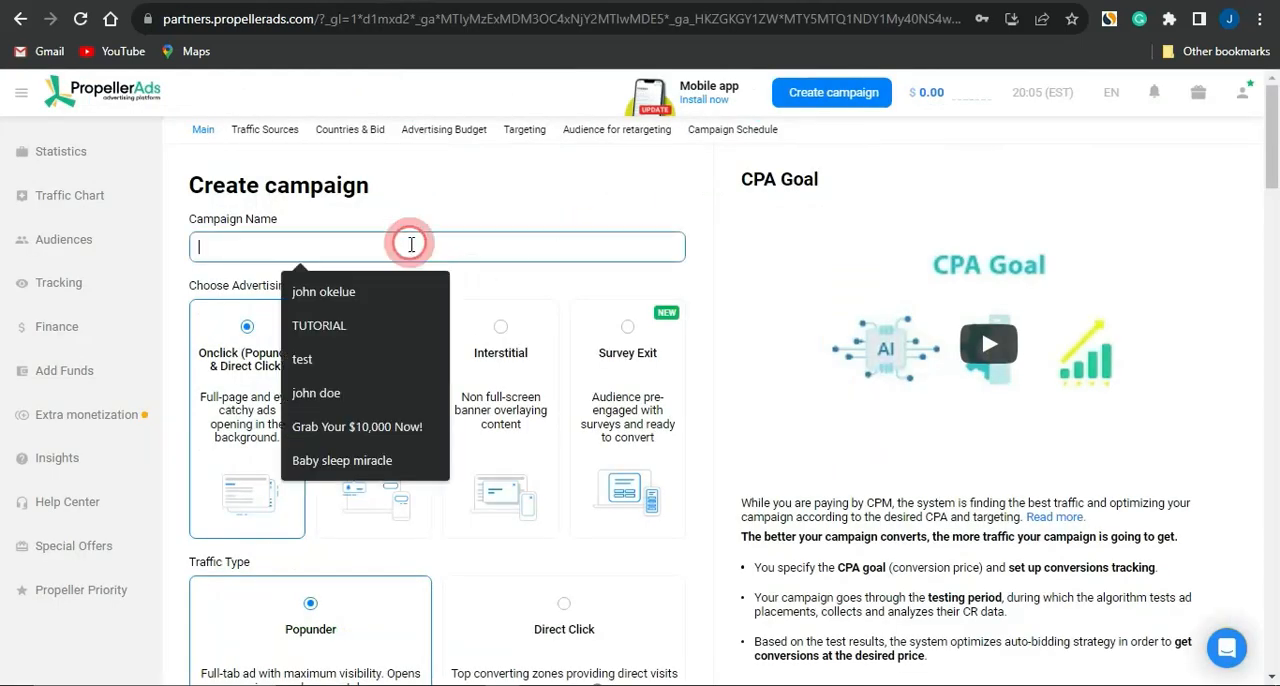
pyautogui.write('Iphone 14 giveaway')
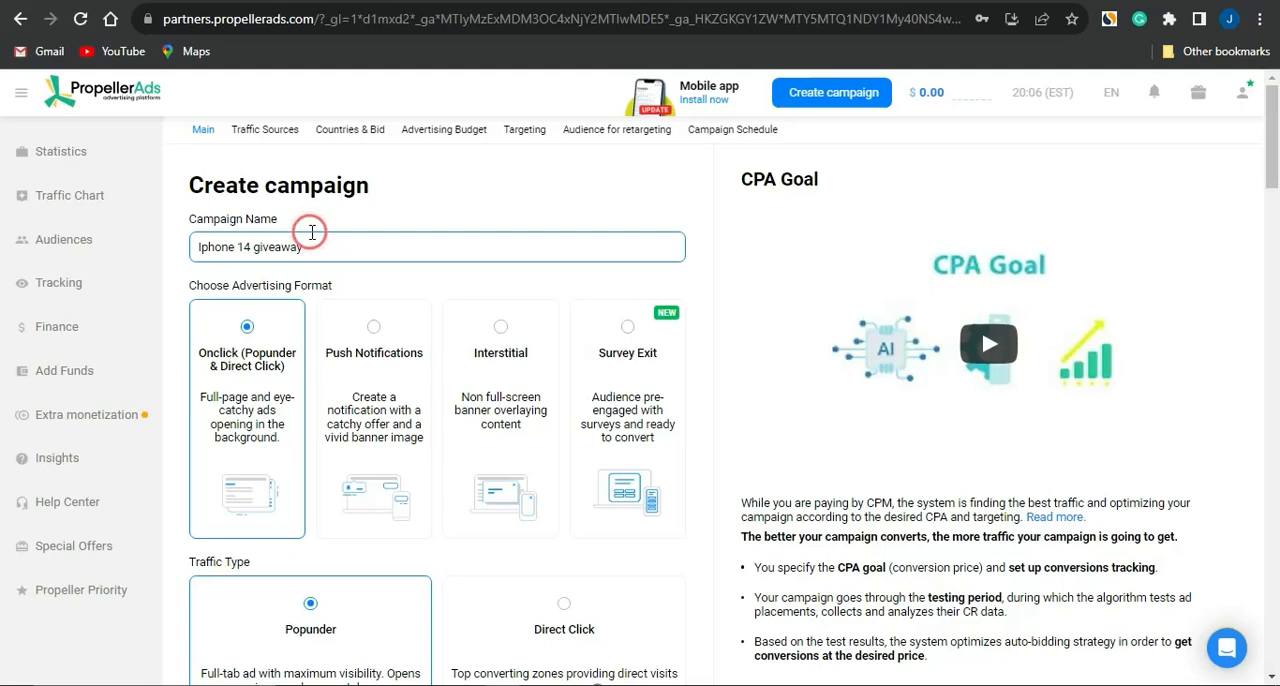
# Step: Set the campaign's advertising format to Push Notifications and its pricing model to CPC
pyautogui.click(358, 349)
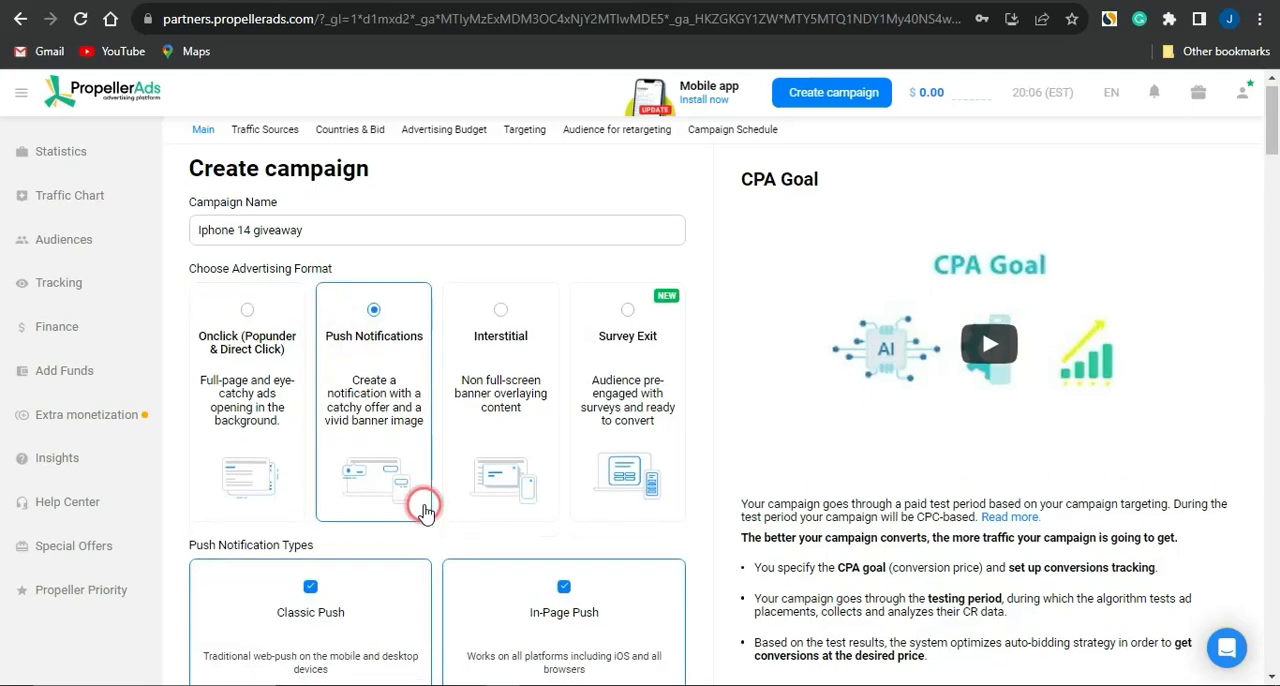
pyautogui.scroll(-3, 424, 510)
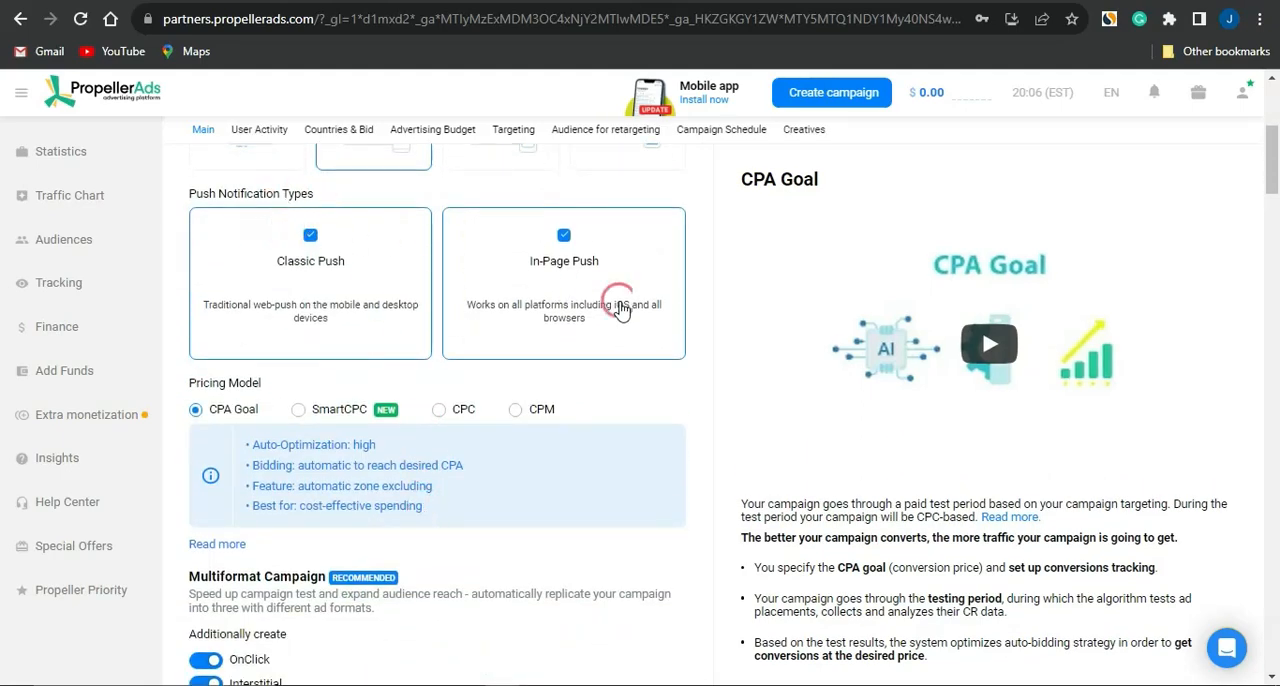
pyautogui.scroll(-1, 397, 392)
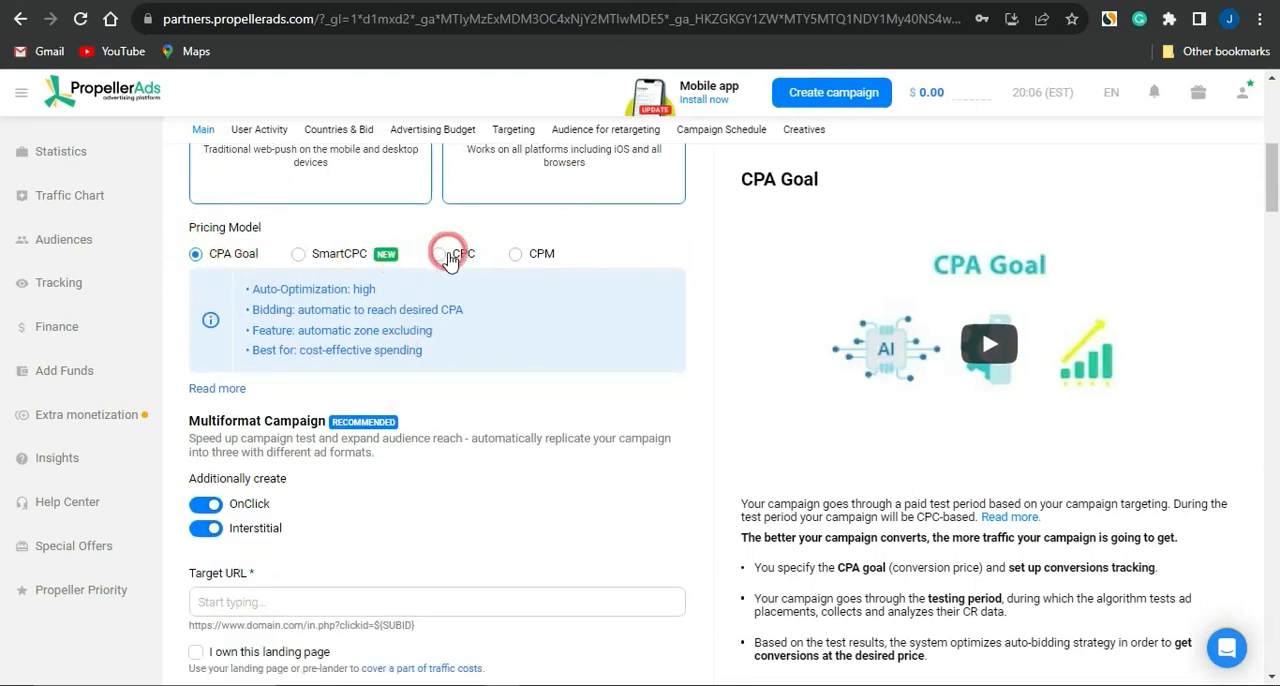
pyautogui.click(447, 256)
pyautogui.scroll(-1, 486, 400)
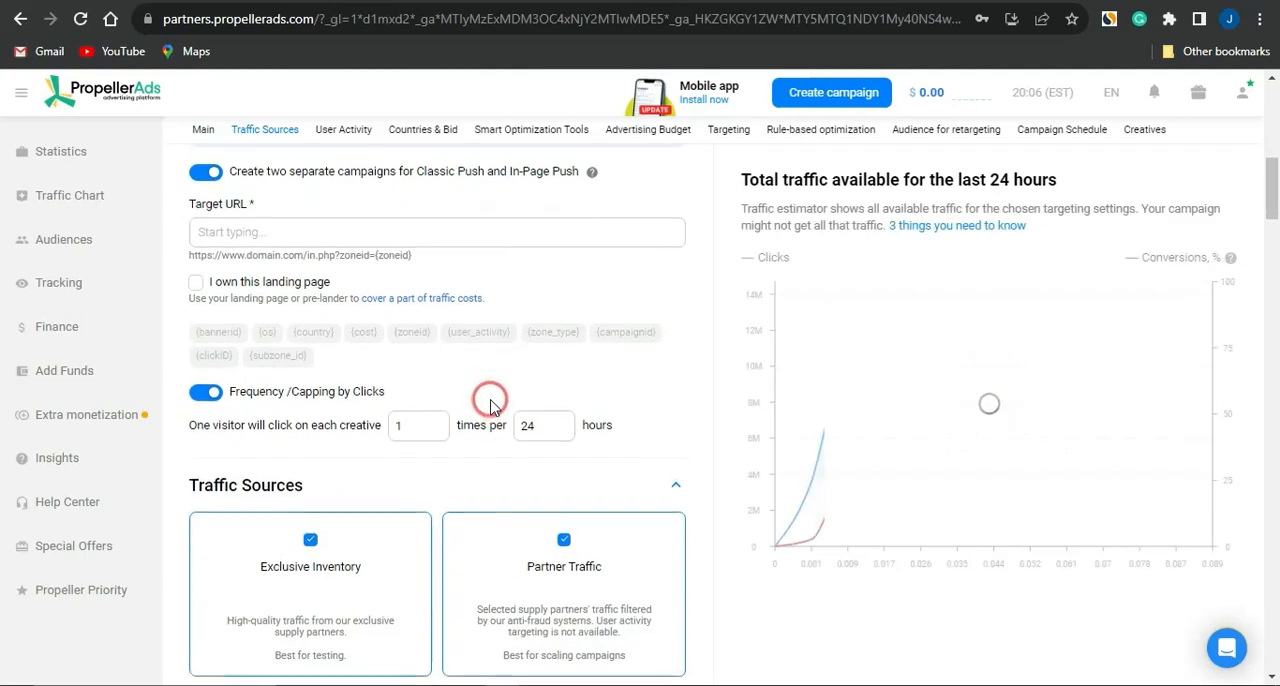
pyautogui.scroll(1, 490, 400)
# Step: Copy the iPhone 14 offer link from the CPABuild offer page and paste it as the campaign's Target URL in PropellerAds
pyautogui.click(265, 290)
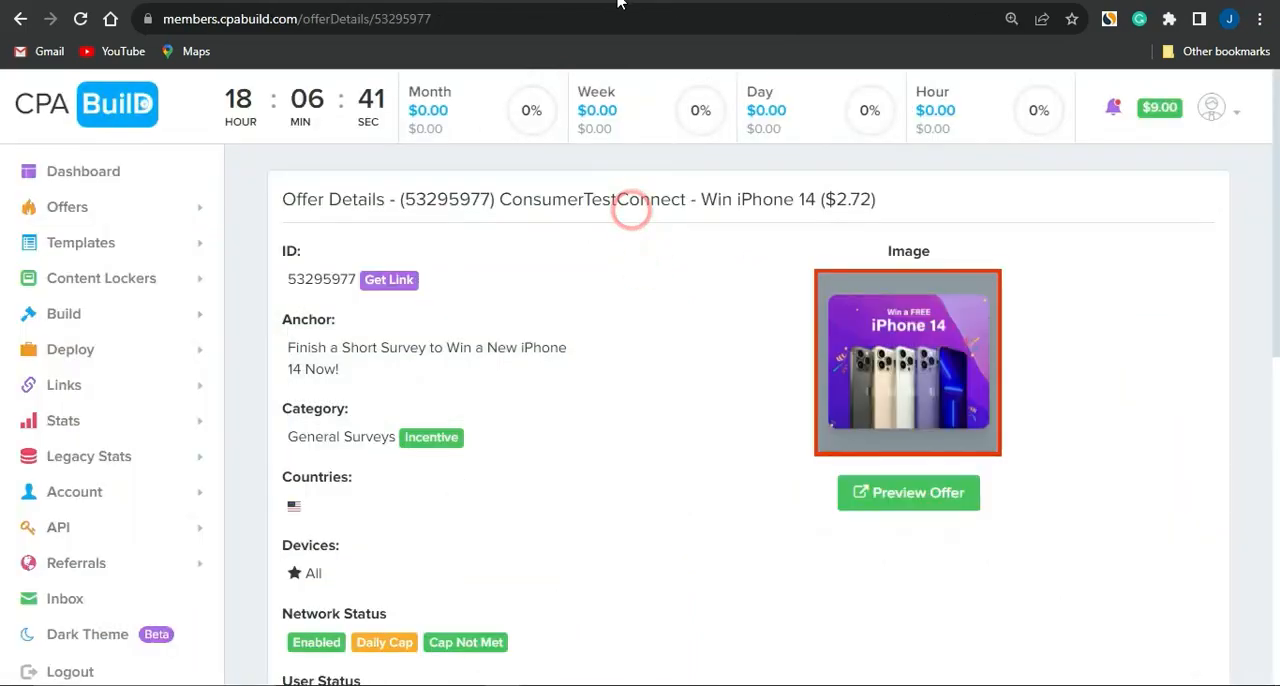
pyautogui.click(388, 281)
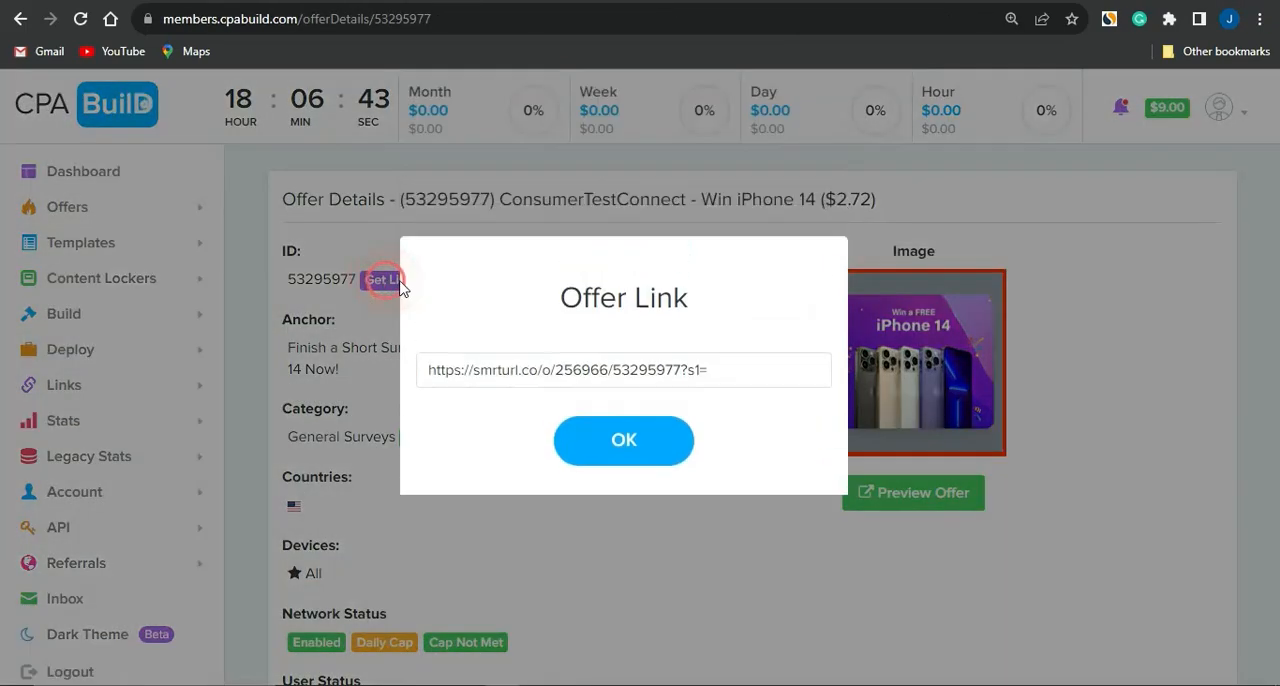
pyautogui.hotkey('ctrl', 'a')
pyautogui.hotkey('ctrl', 'c')
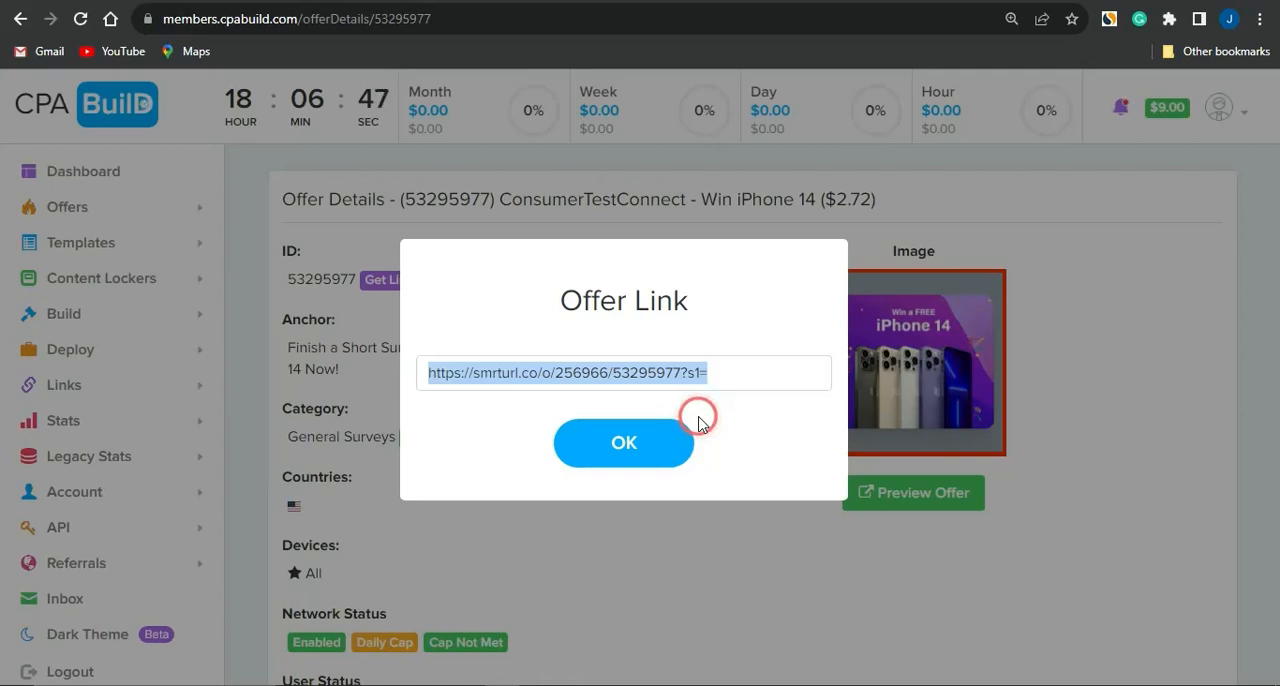
pyautogui.click(649, 1)
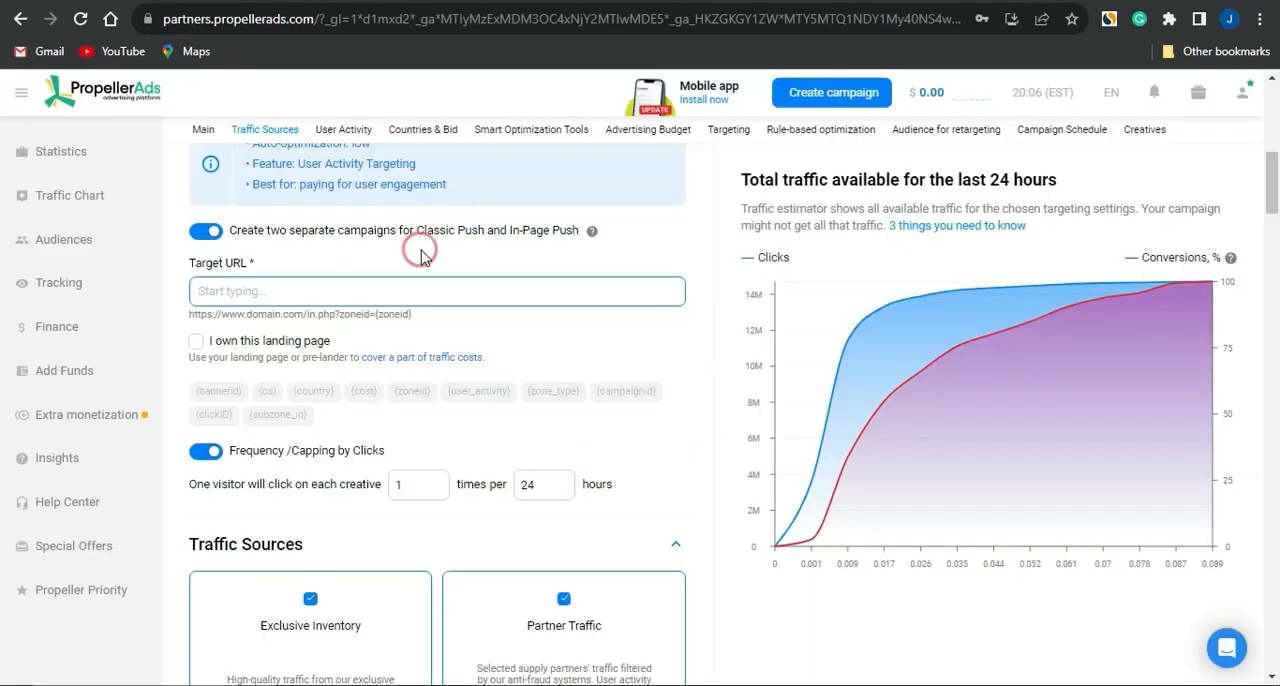
pyautogui.hotkey('ctrl', 'v')
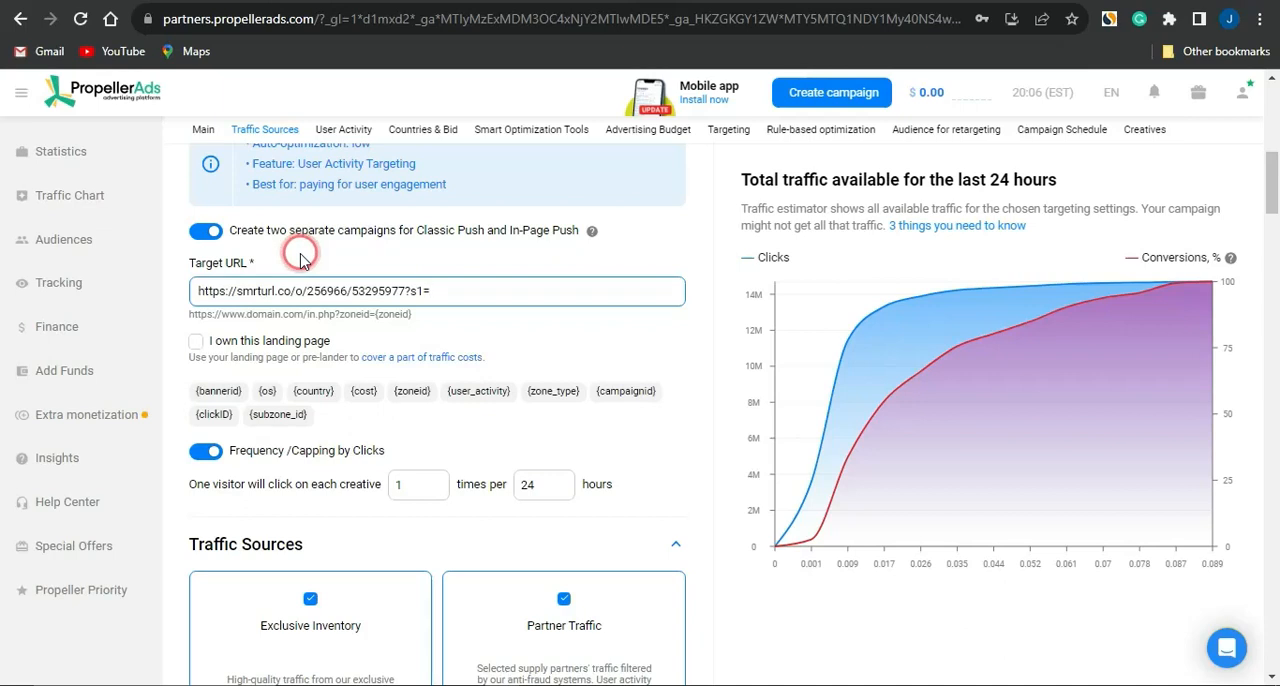
# Step: Exclude Partner Traffic from the campaign's traffic sources, leaving only Exclusive Inventory selected
pyautogui.scroll(-4, 301, 258)
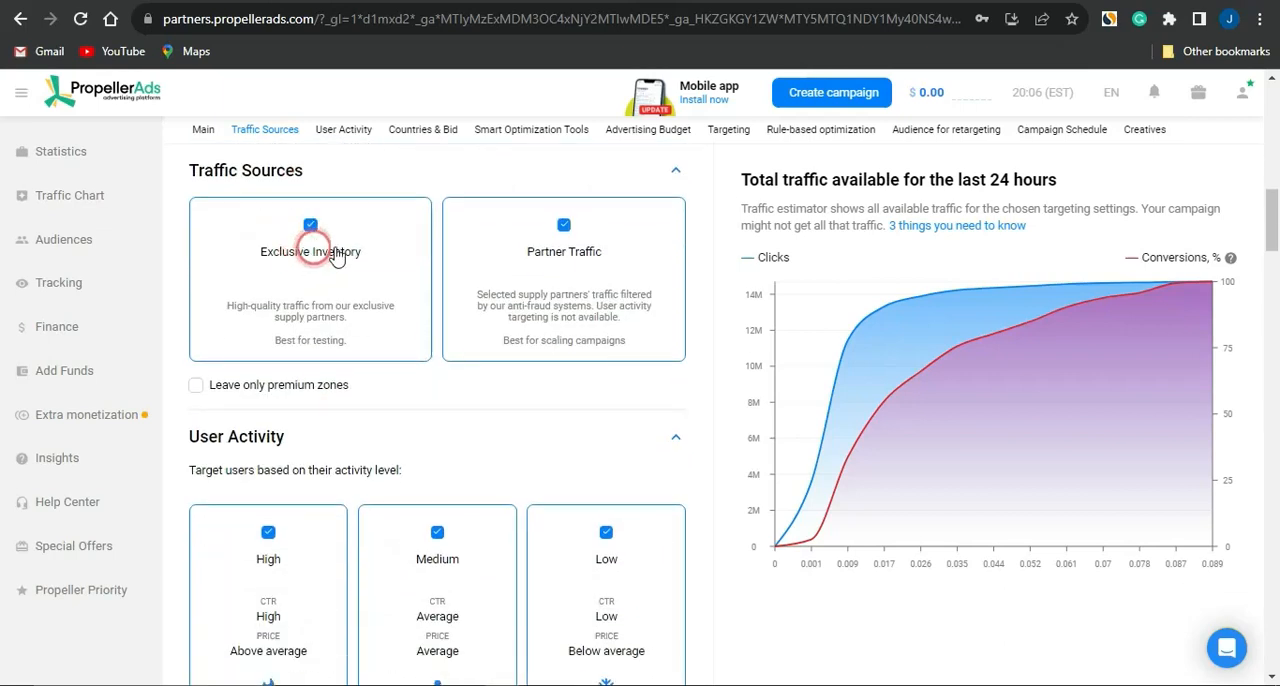
pyautogui.click(563, 225)
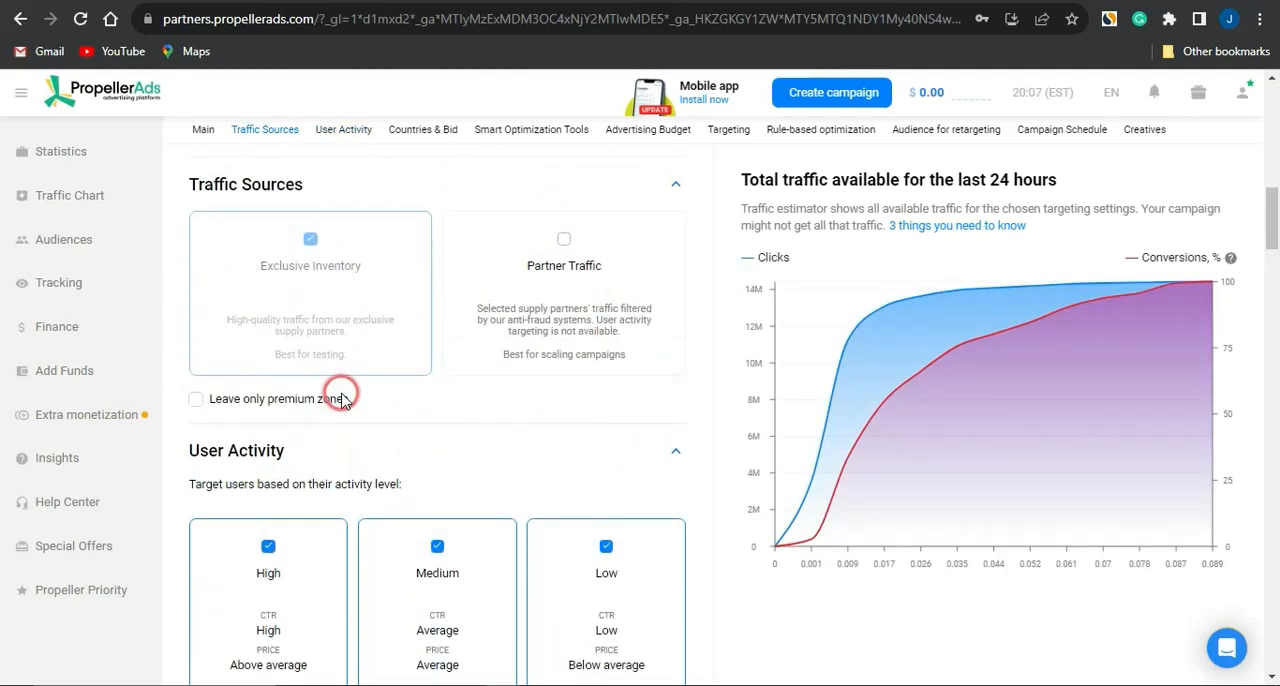
# Step: Switch to the CPABuild offer page, close the offer link dialog and check which countries the iPhone 14 offer accepts
pyautogui.scroll(-2, 341, 397)
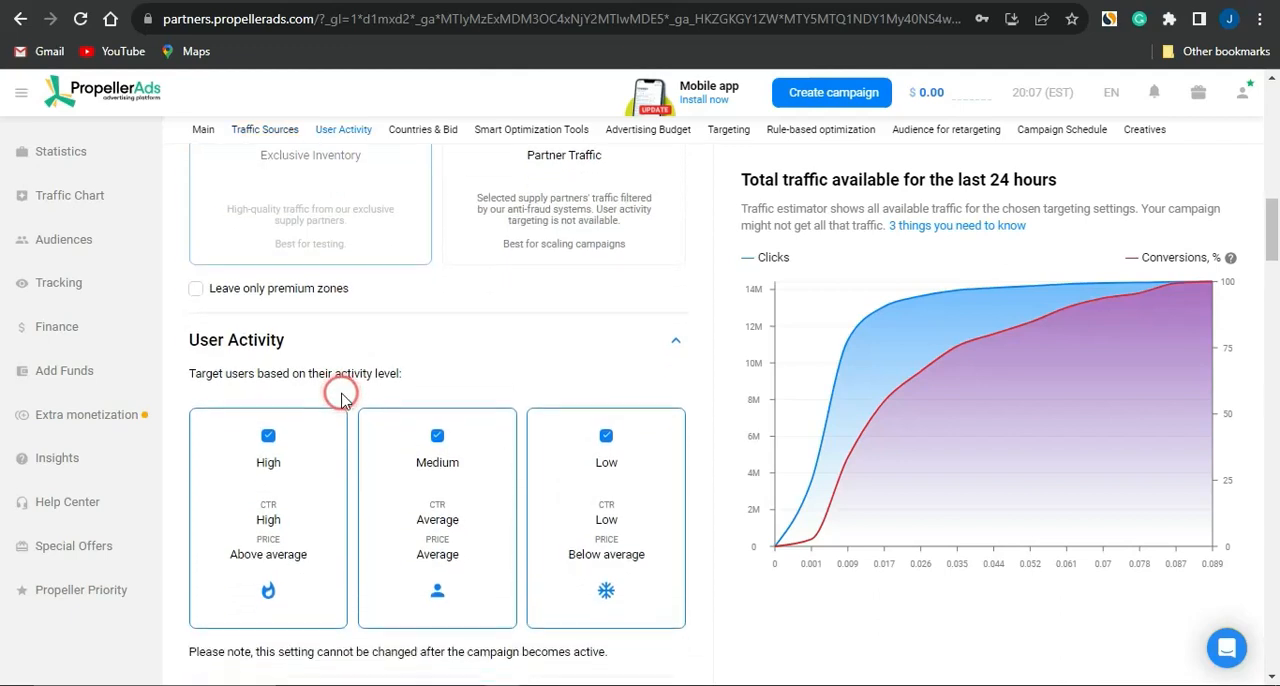
pyautogui.scroll(-3, 341, 397)
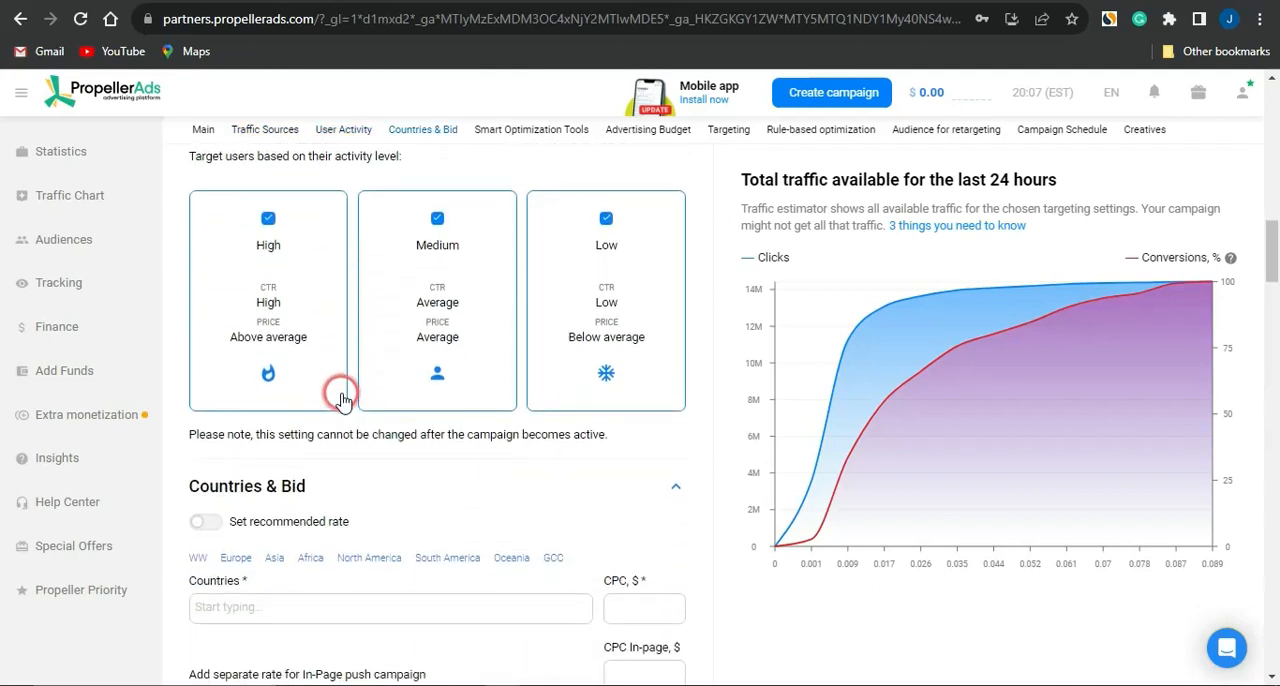
pyautogui.scroll(-1, 341, 397)
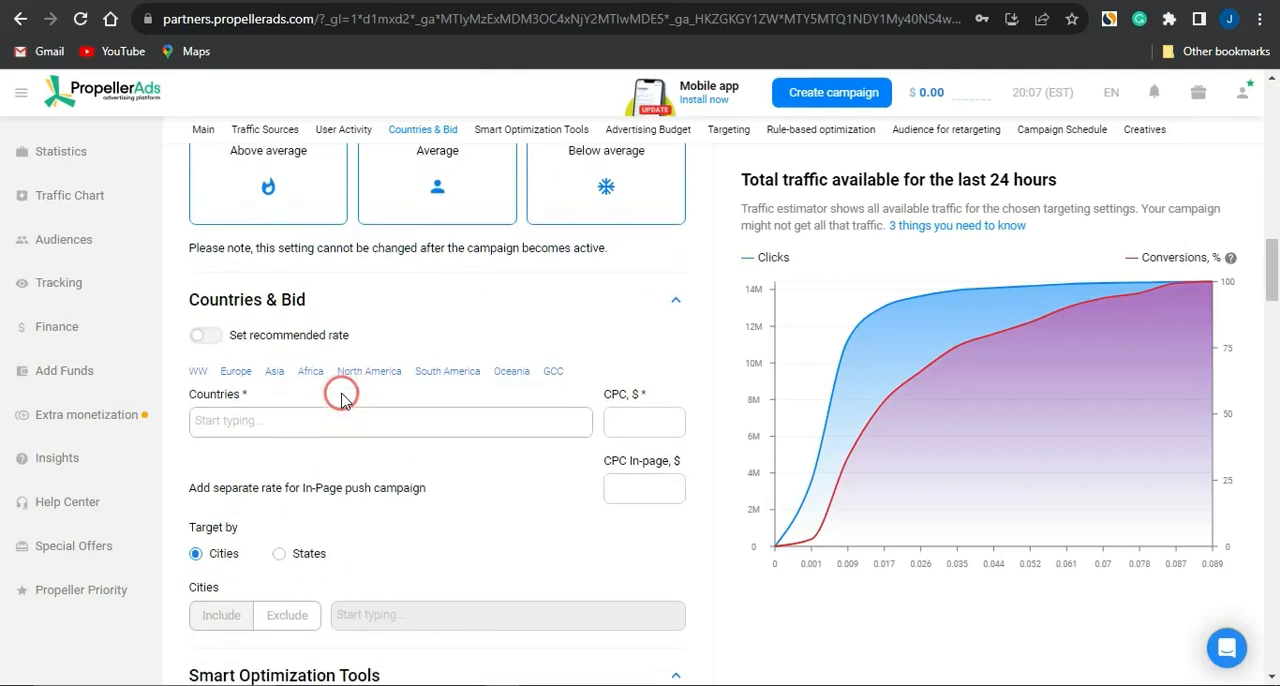
pyautogui.scroll(3, 337, 392)
pyautogui.scroll(-2, 394, 457)
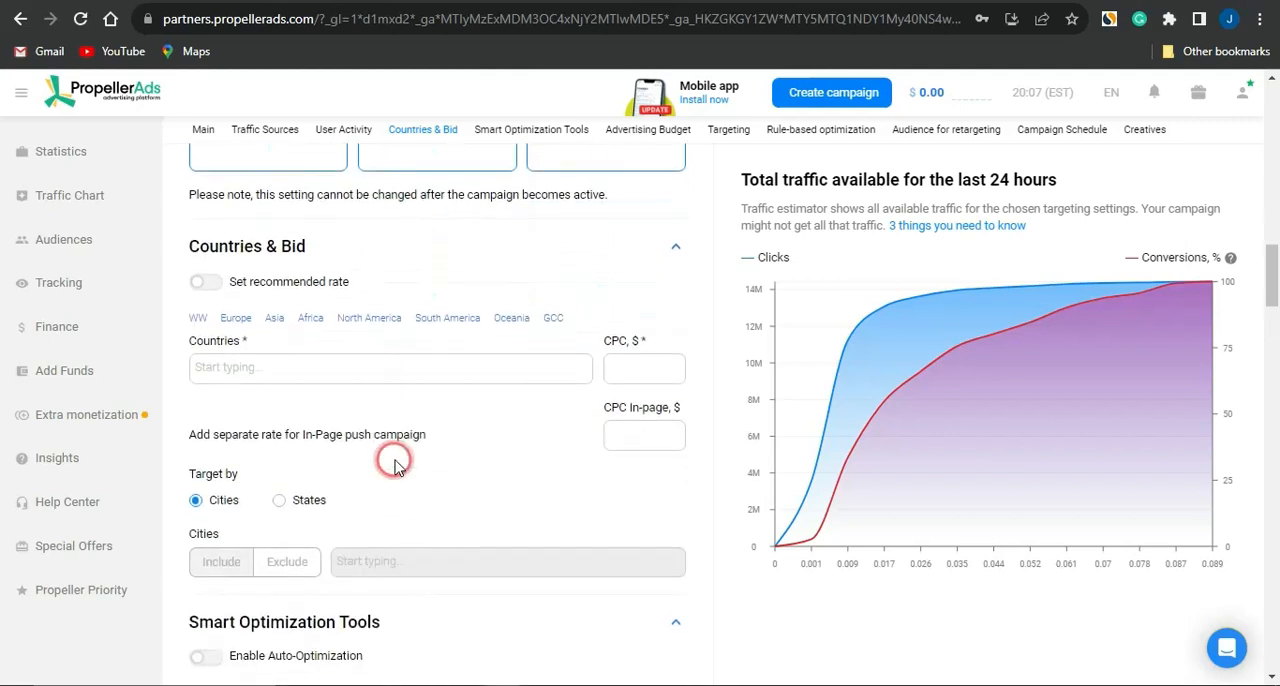
pyautogui.click(268, 355)
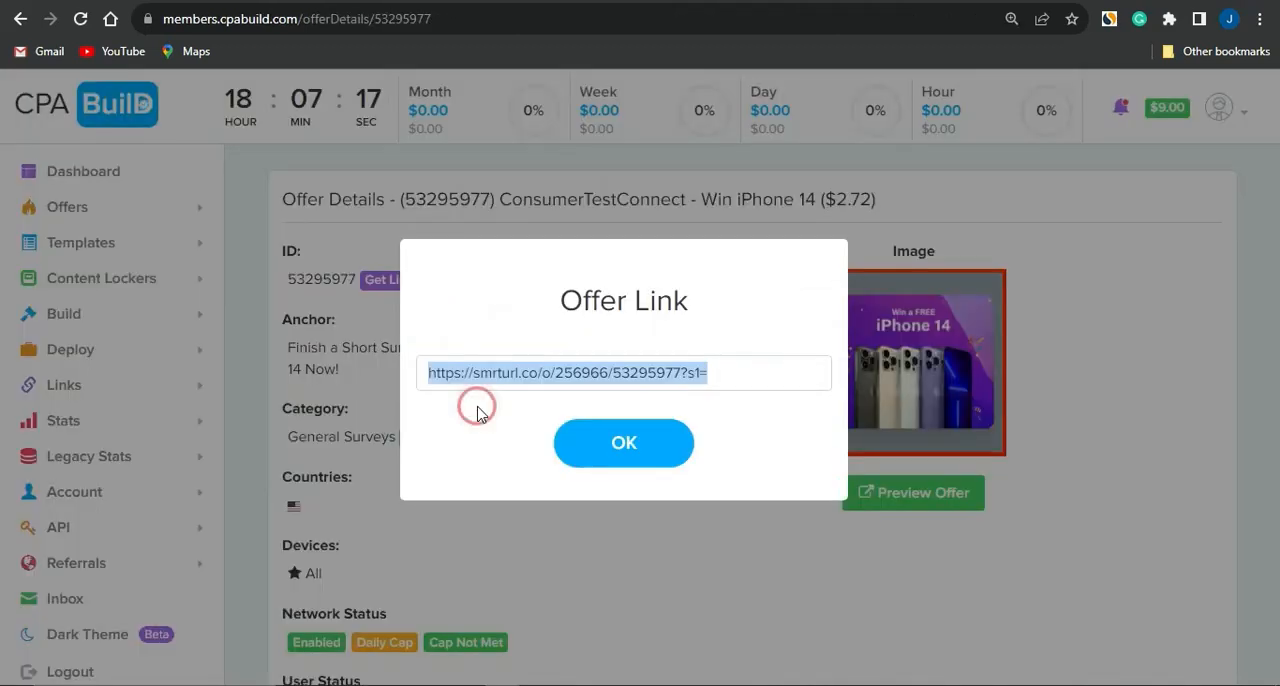
pyautogui.click(688, 440)
pyautogui.scroll(-1, 697, 630)
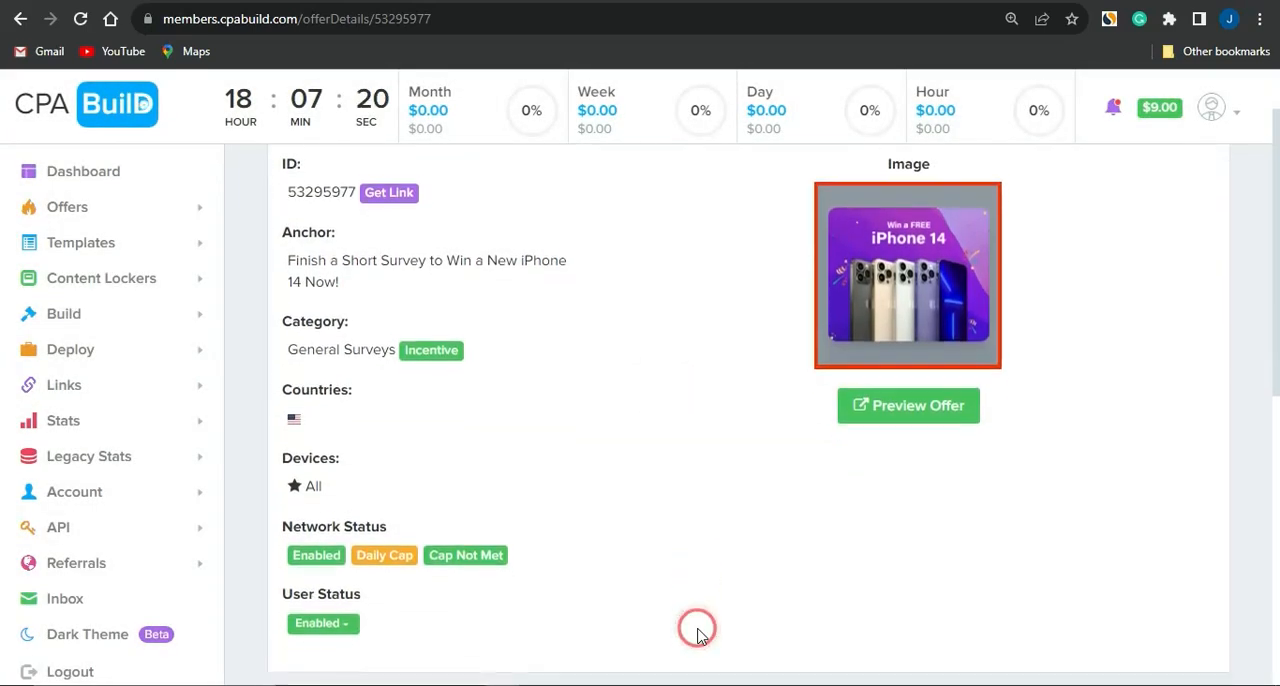
pyautogui.moveTo(295, 414)
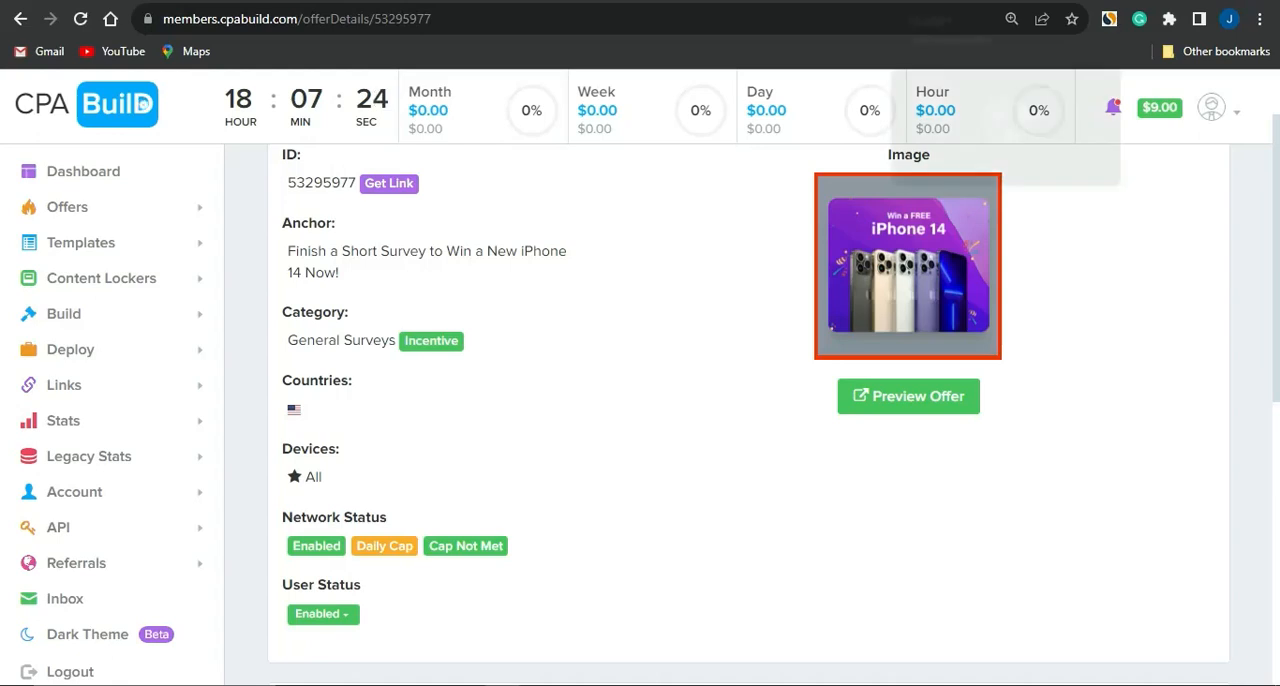
# Step: Return to the PropellerAds campaign form and add United States as the target country
pyautogui.click(876, 1)
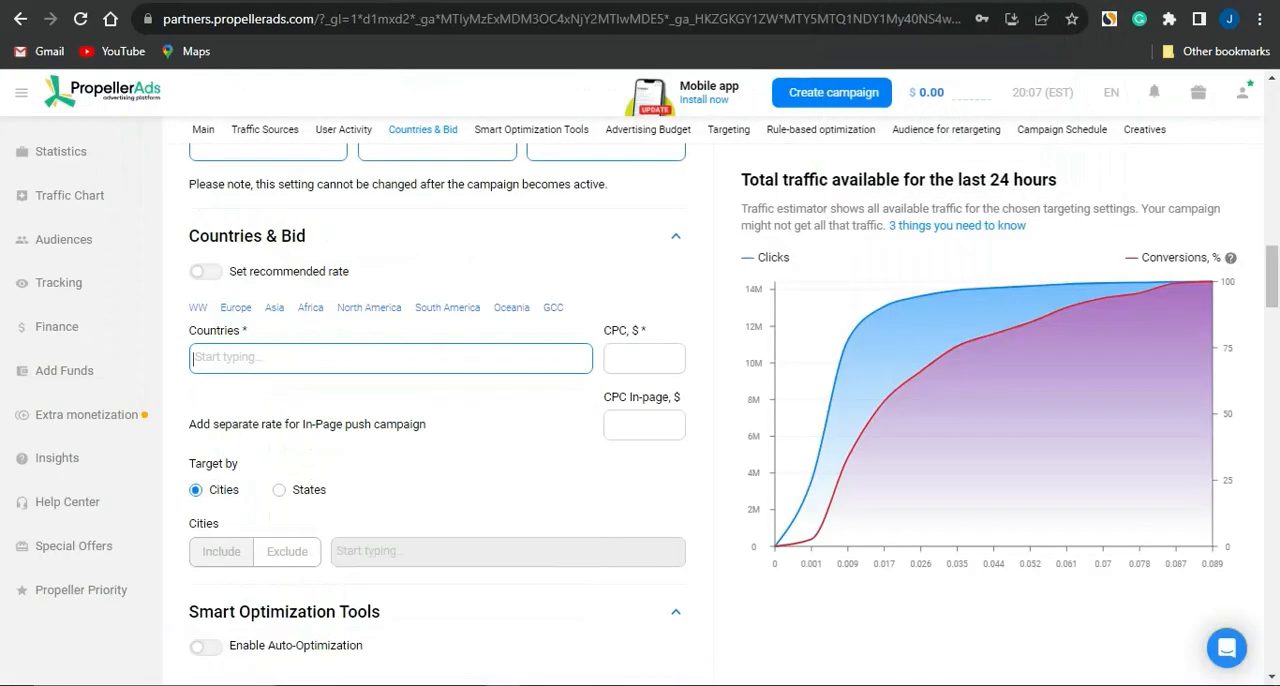
pyautogui.click(478, 338)
pyautogui.write('unite')
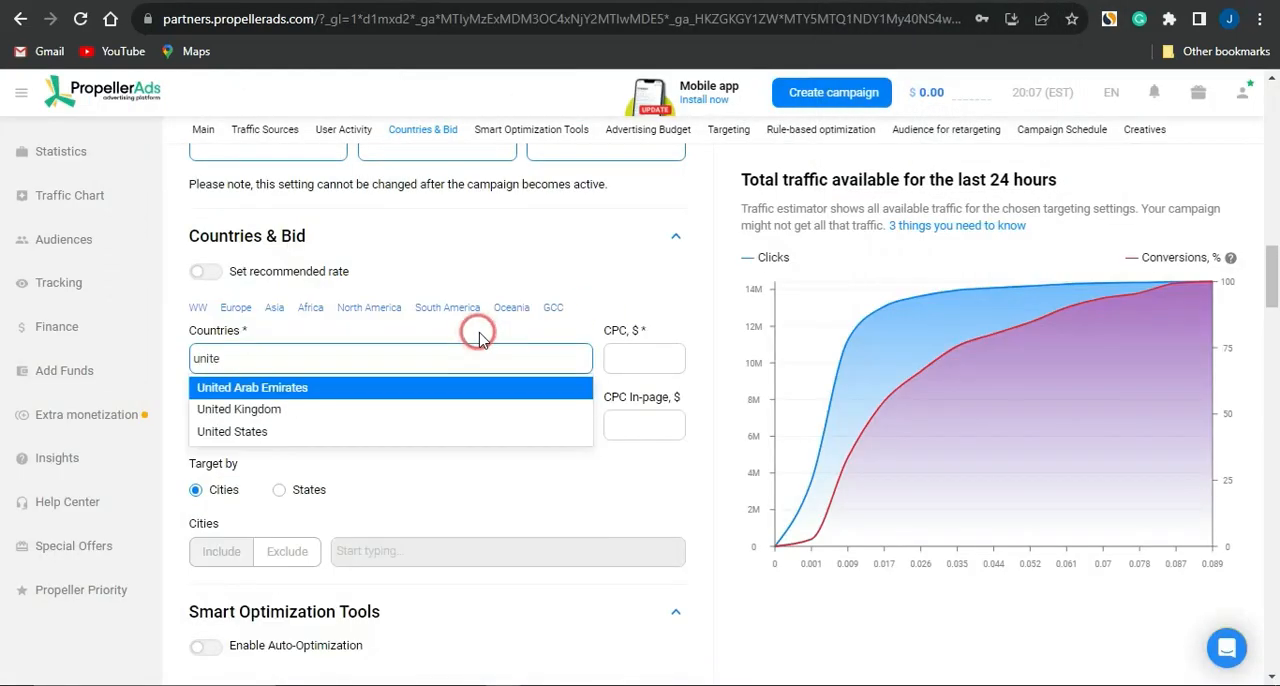
pyautogui.press('Down')
pyautogui.press('Return')
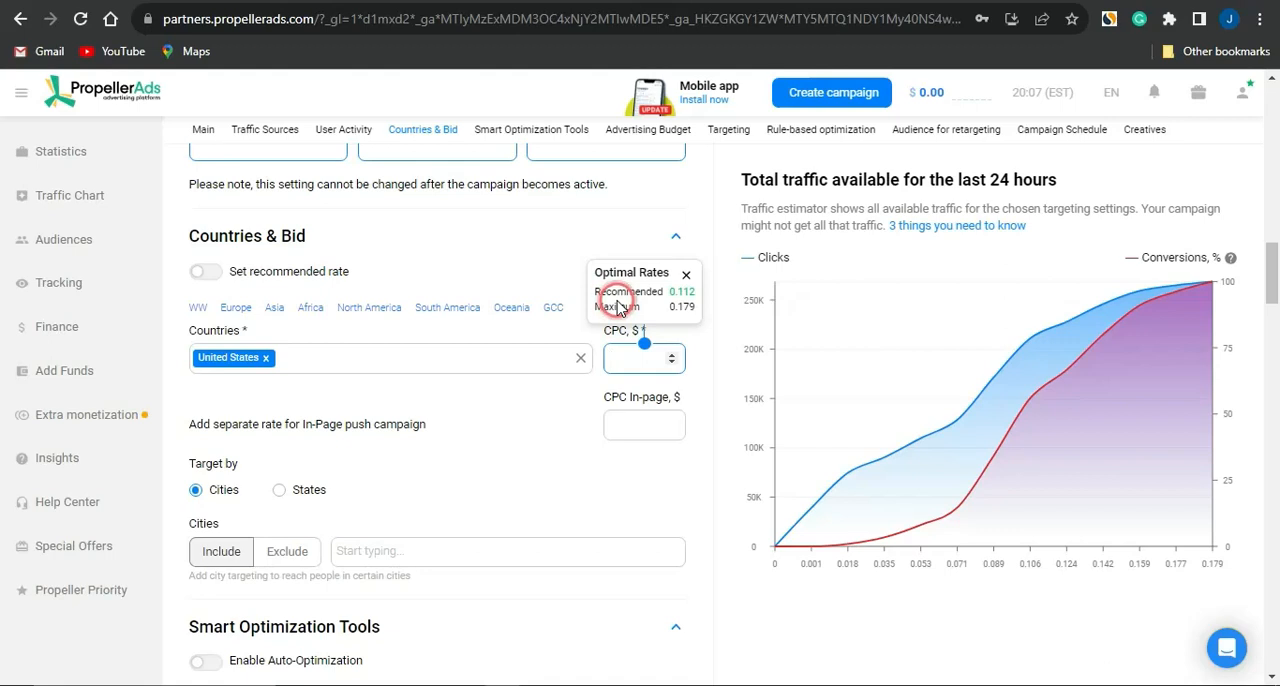
# Step: Set the United States CPC bid to $0.13 and the separate CPC In-page rate to $0.05
pyautogui.write('0.13')
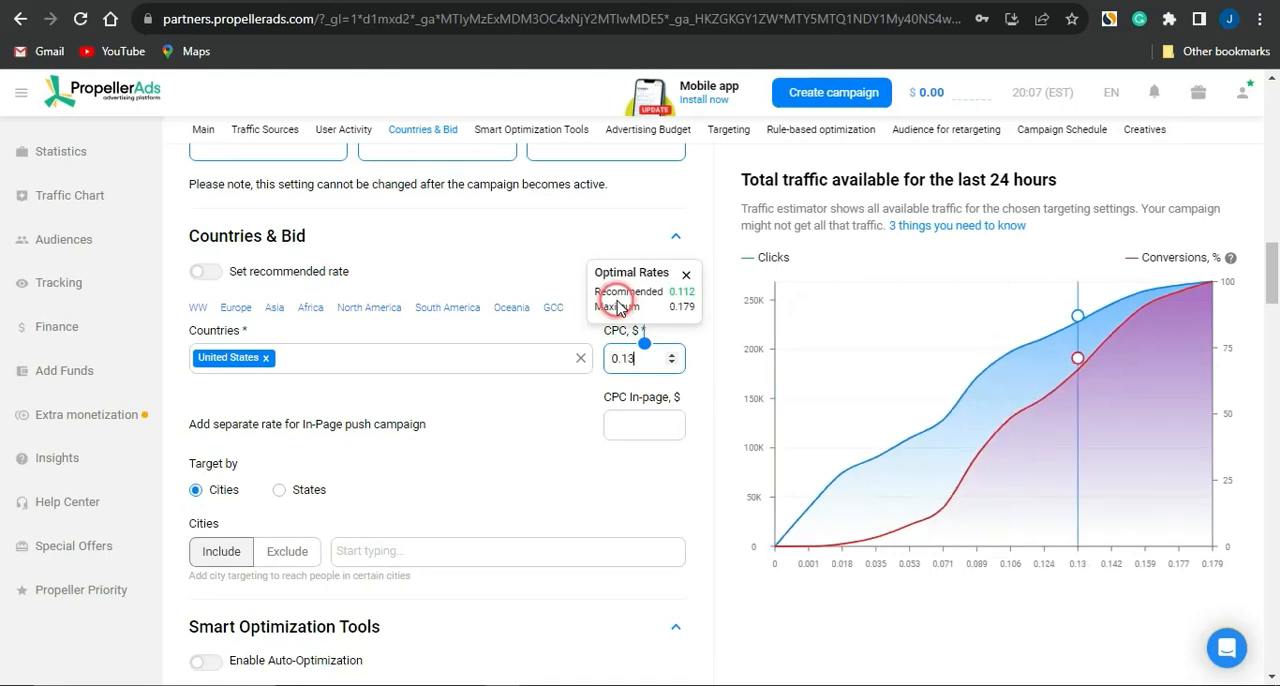
pyautogui.click(500, 466)
pyautogui.click(660, 418)
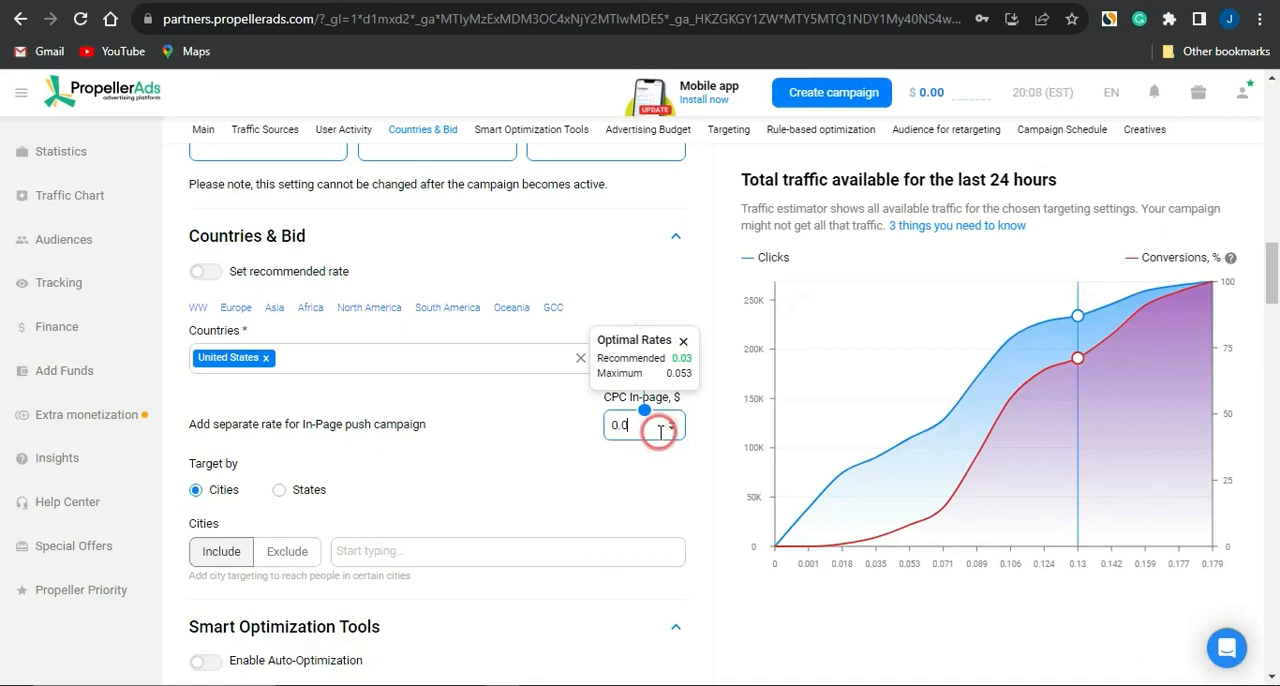
pyautogui.click(523, 483)
# Step: Set the Classic Push daily campaign budget to $30 and its total campaign budget to $120
pyautogui.scroll(-4, 524, 486)
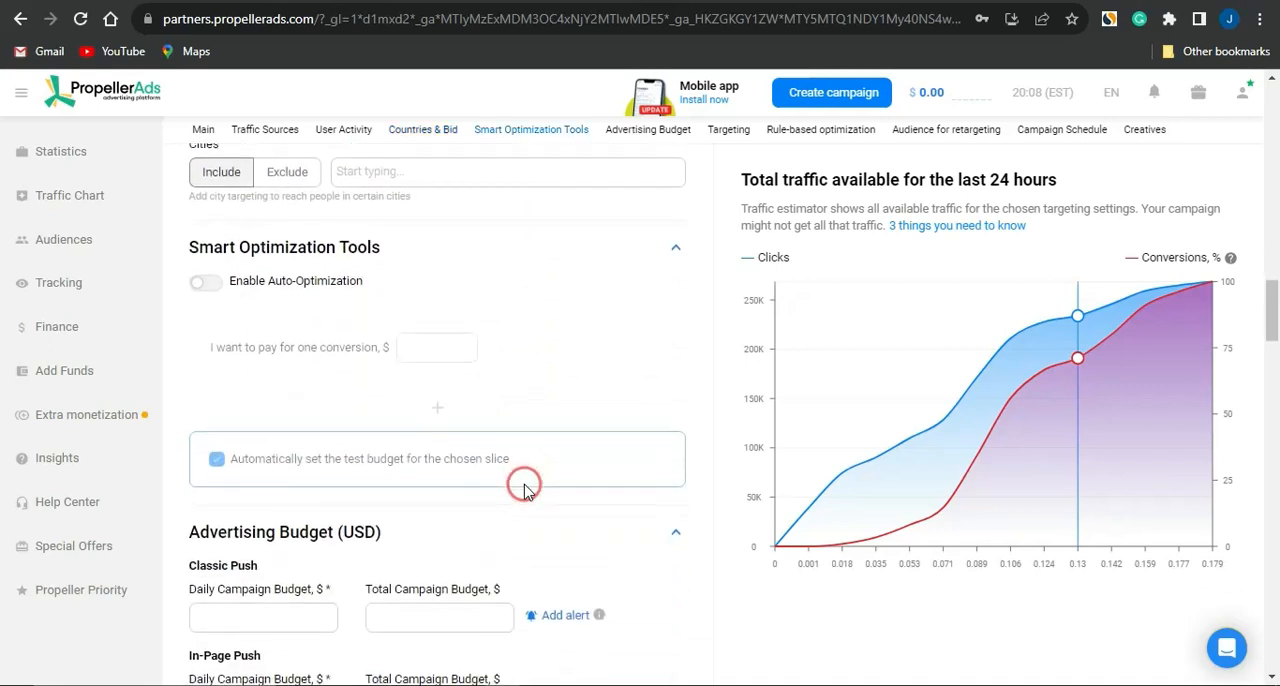
pyautogui.scroll(-3, 524, 486)
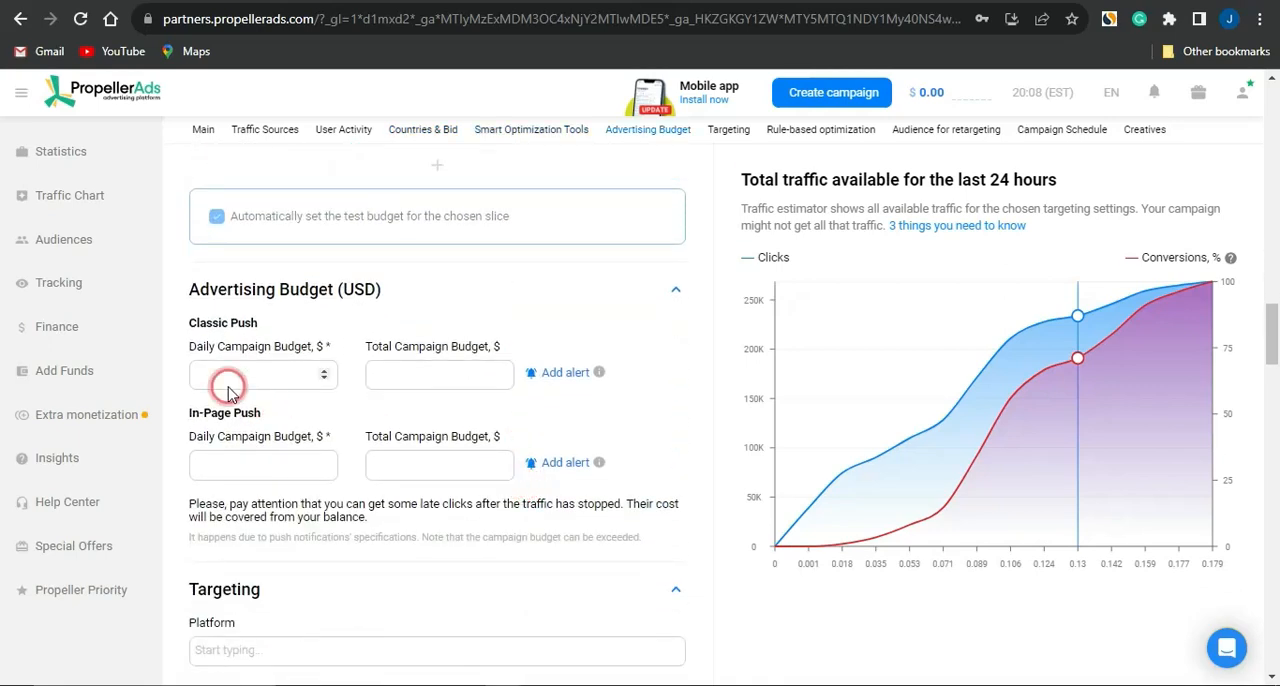
pyautogui.click(260, 378)
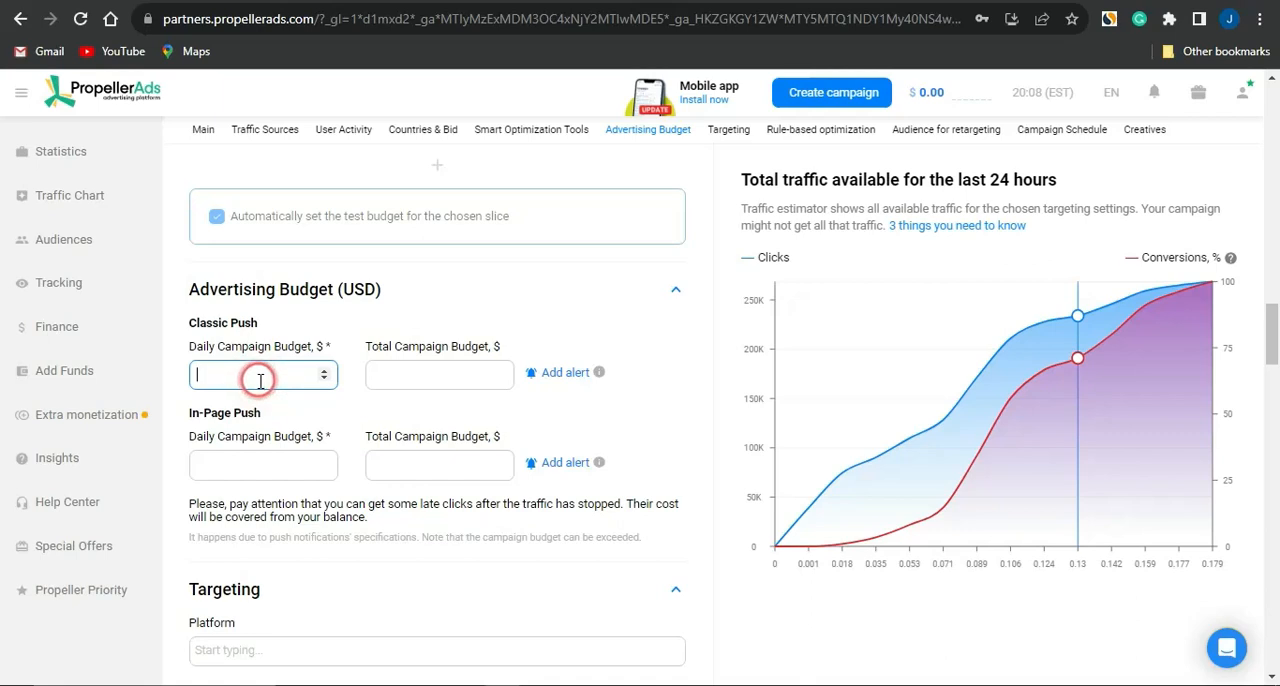
pyautogui.write('3')
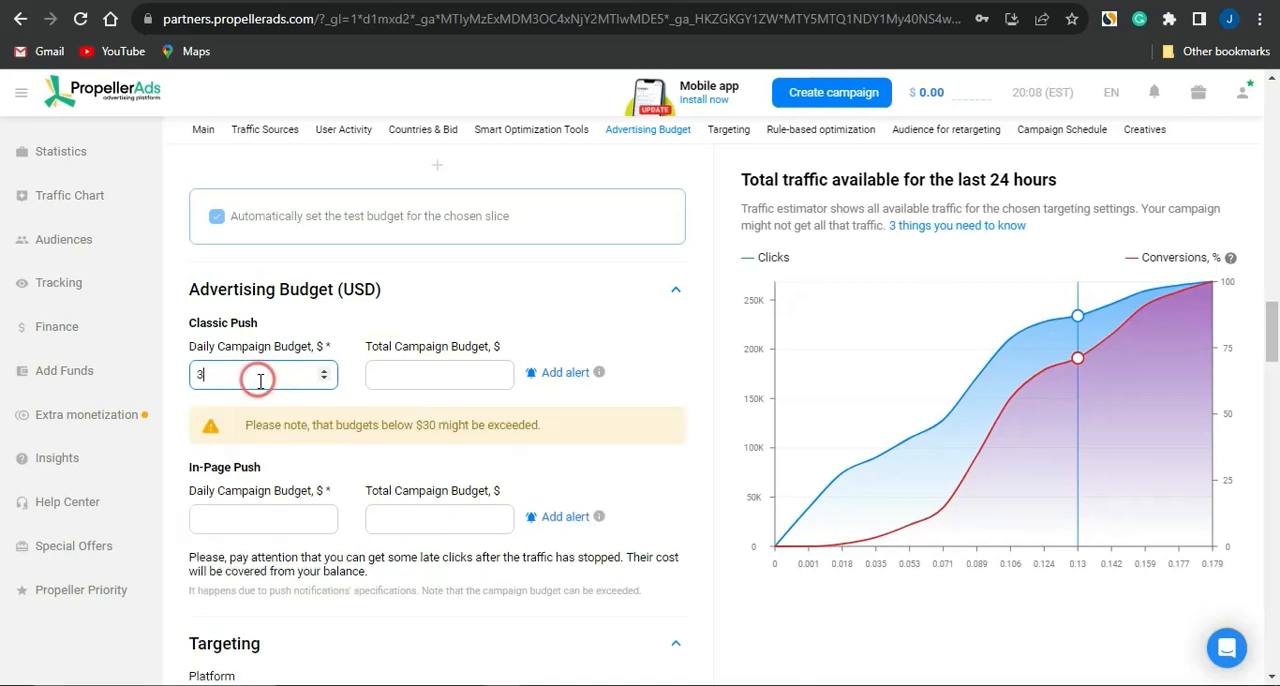
pyautogui.write('0')
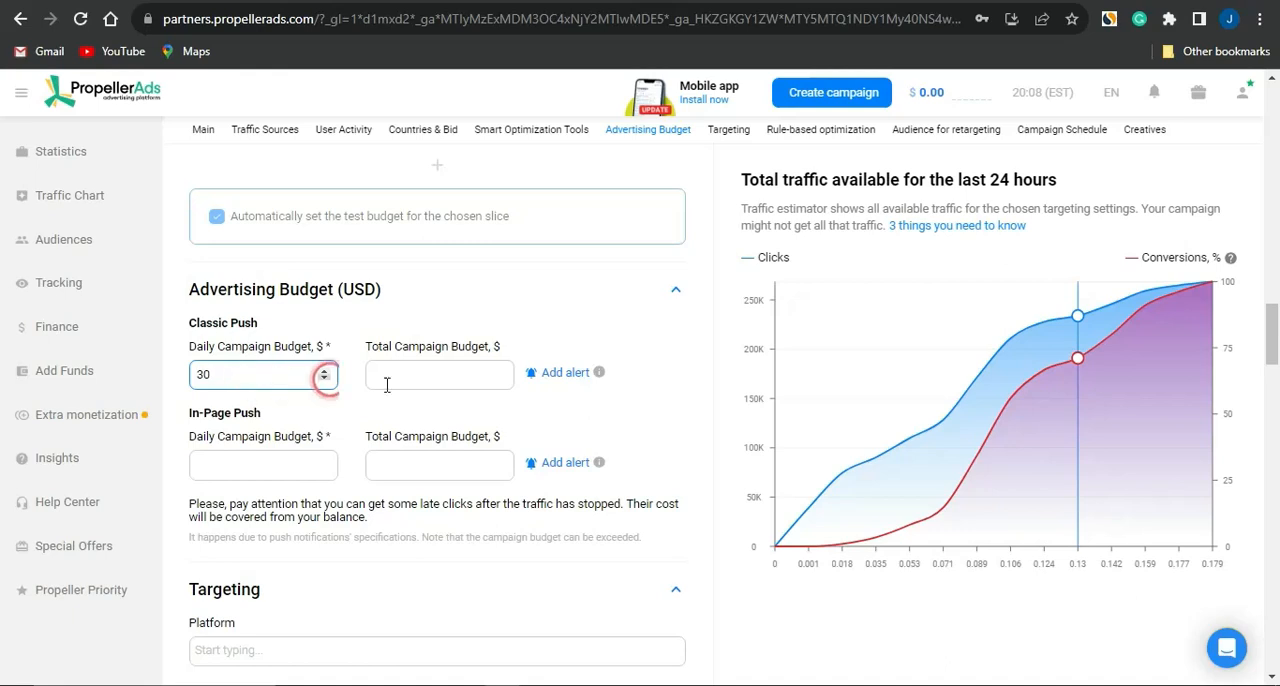
pyautogui.click(441, 386)
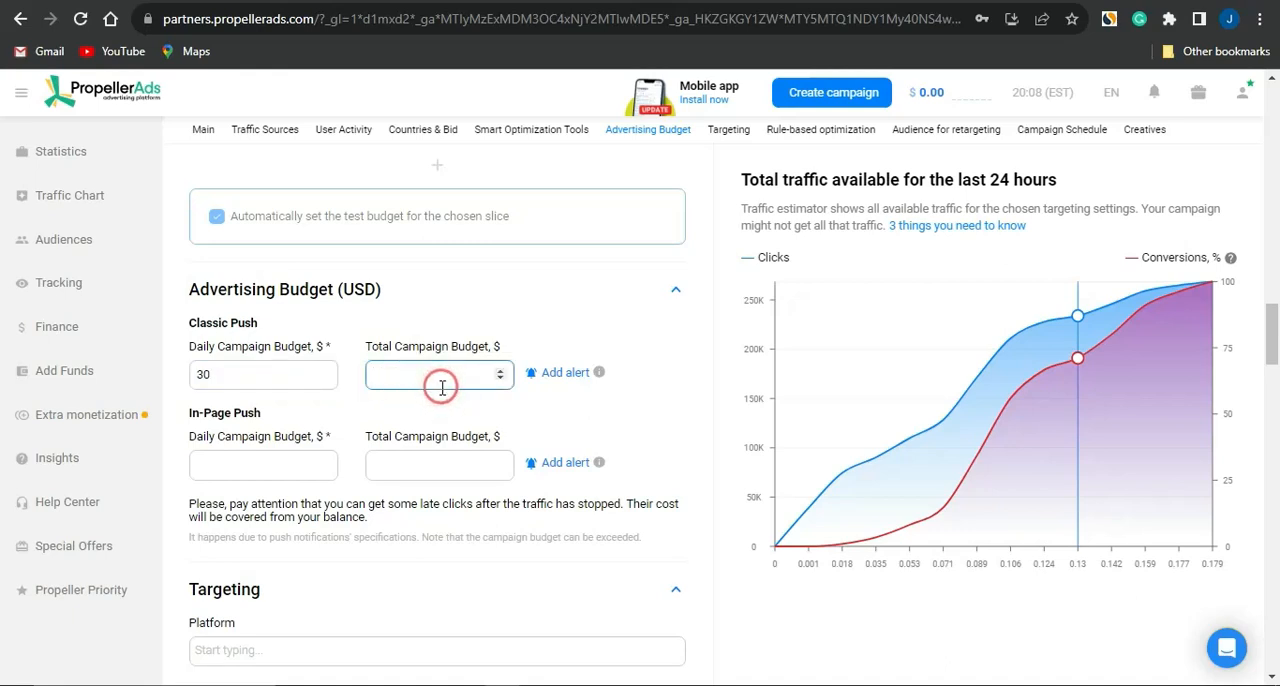
pyautogui.write('12')
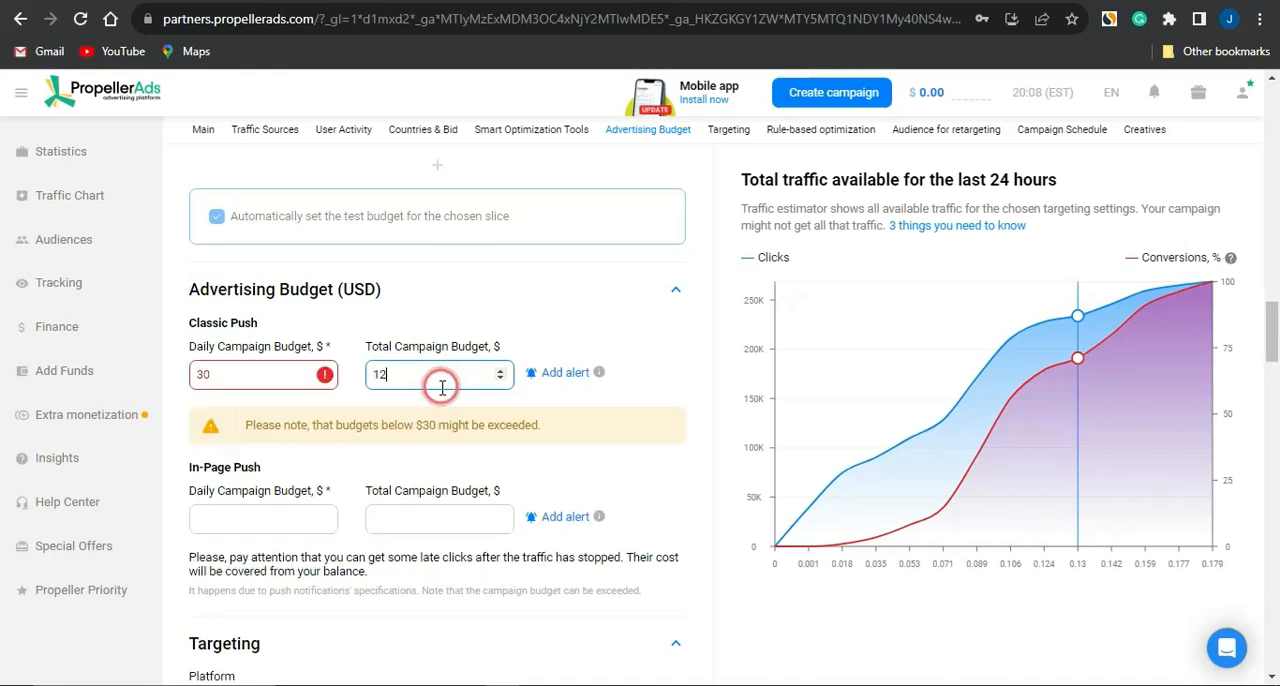
pyautogui.write('0')
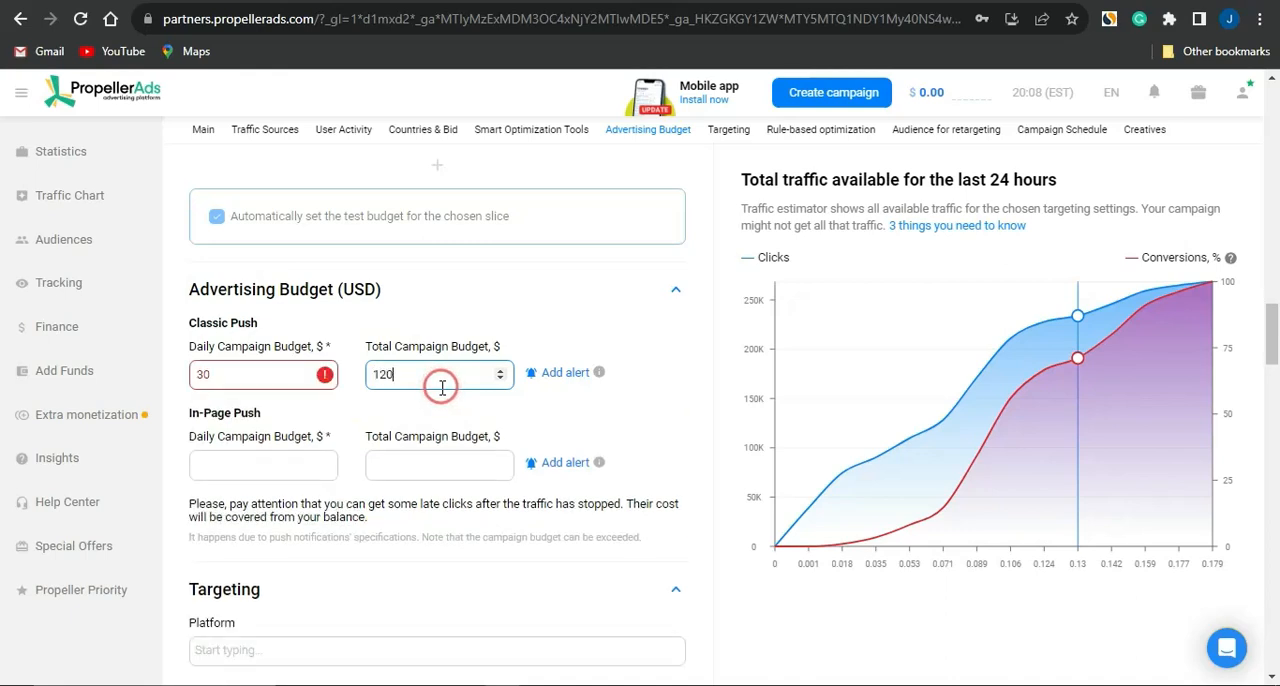
pyautogui.click(250, 489)
pyautogui.click(288, 386)
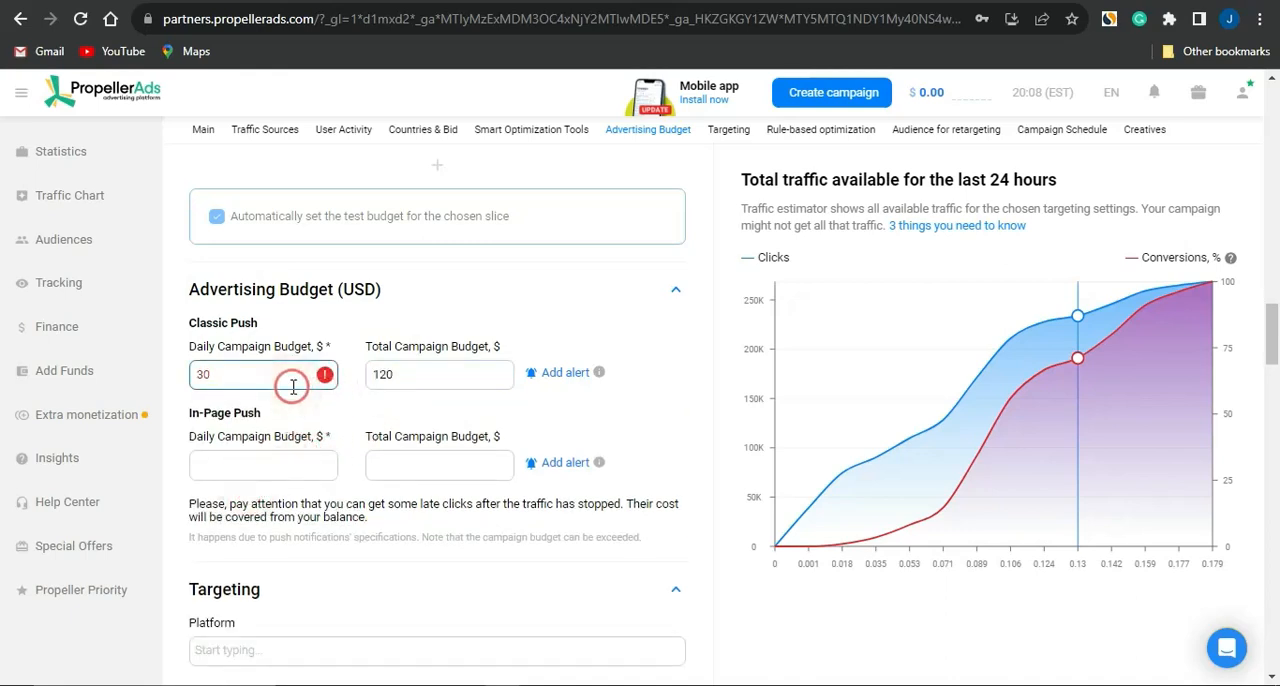
# Step: Set the In-Page Push daily campaign budget to $30 and its total campaign budget to $120
pyautogui.click(246, 500)
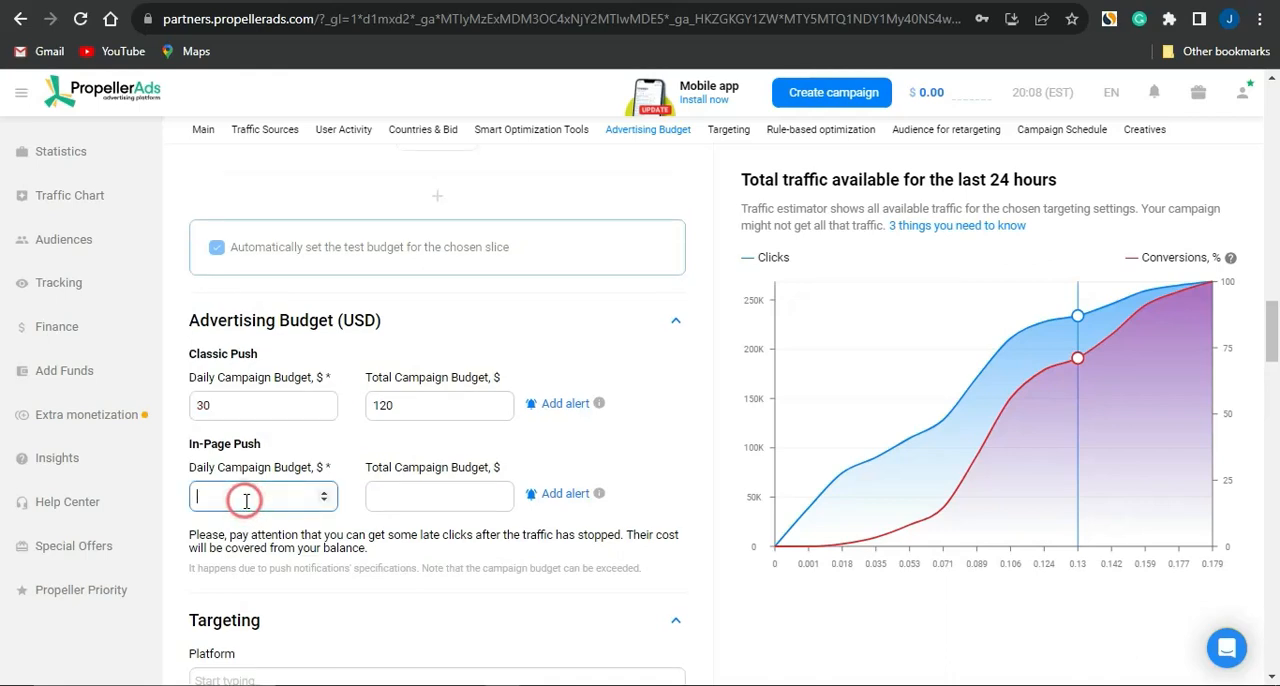
pyautogui.write('30')
pyautogui.click(431, 486)
pyautogui.write('12')
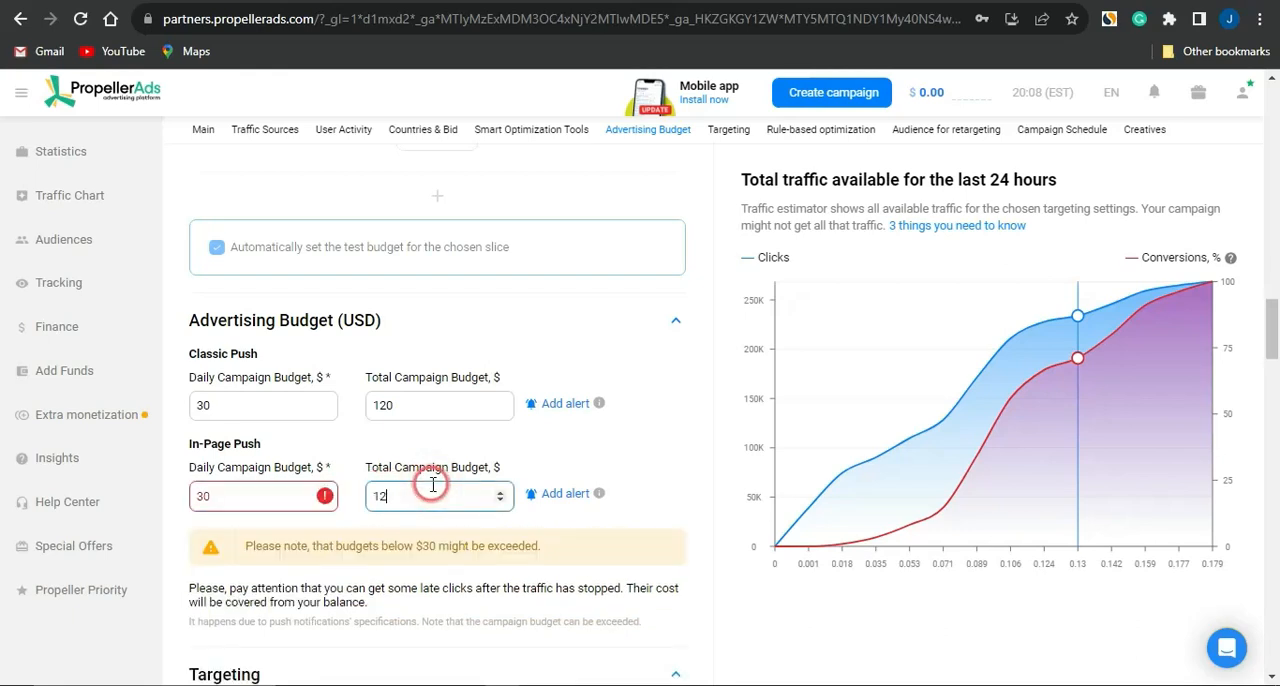
pyautogui.write('0')
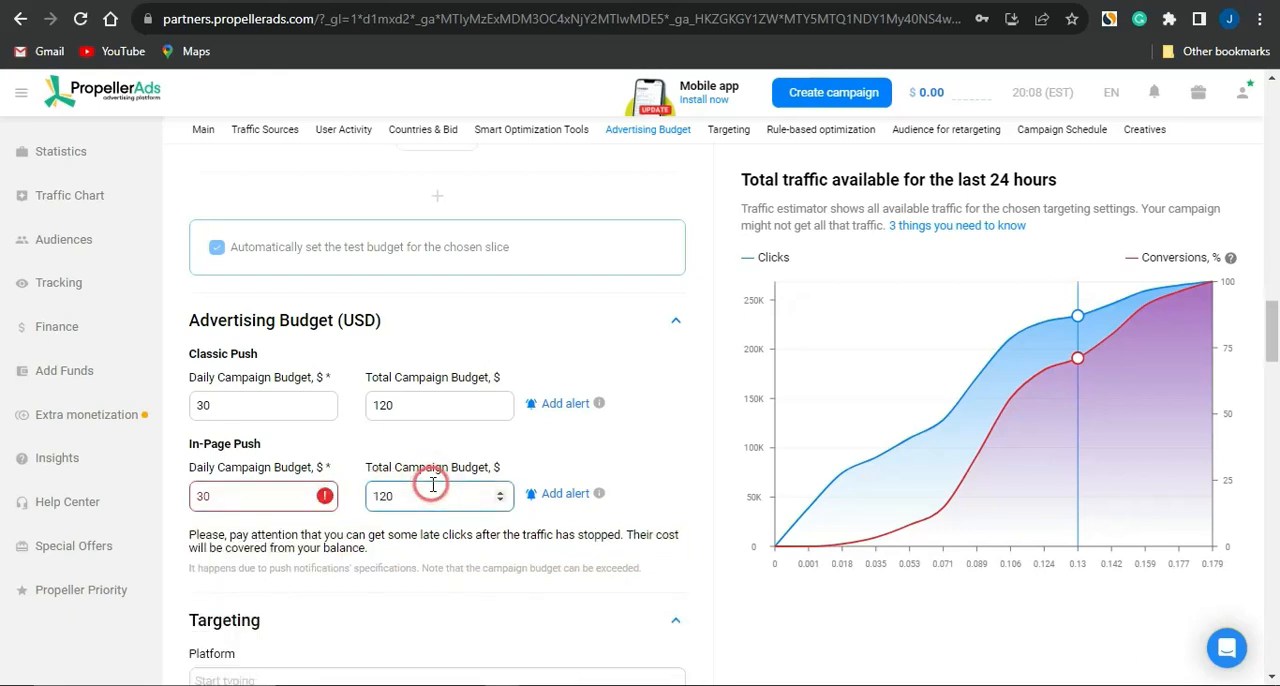
pyautogui.click(693, 447)
# Step: Switch to the CPABuild offer page and check which devices the iPhone 14 offer supports
pyautogui.scroll(-1, 598, 453)
pyautogui.scroll(-3, 598, 455)
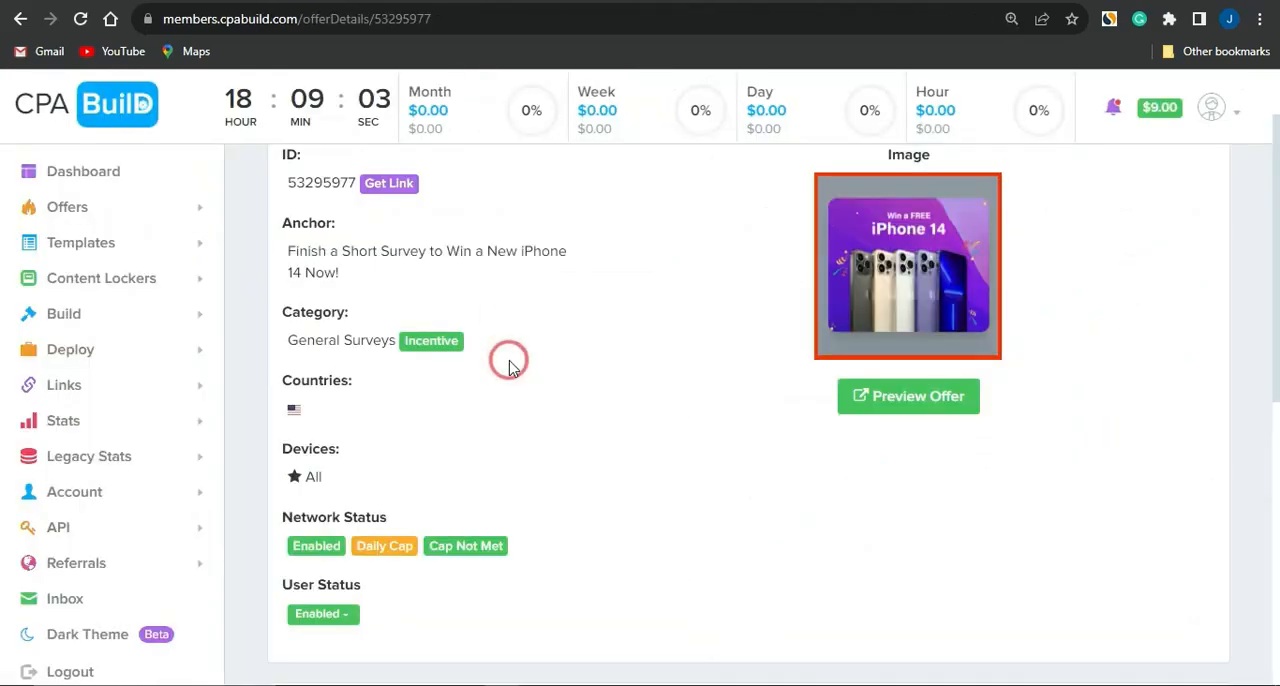
pyautogui.scroll(-1, 500, 368)
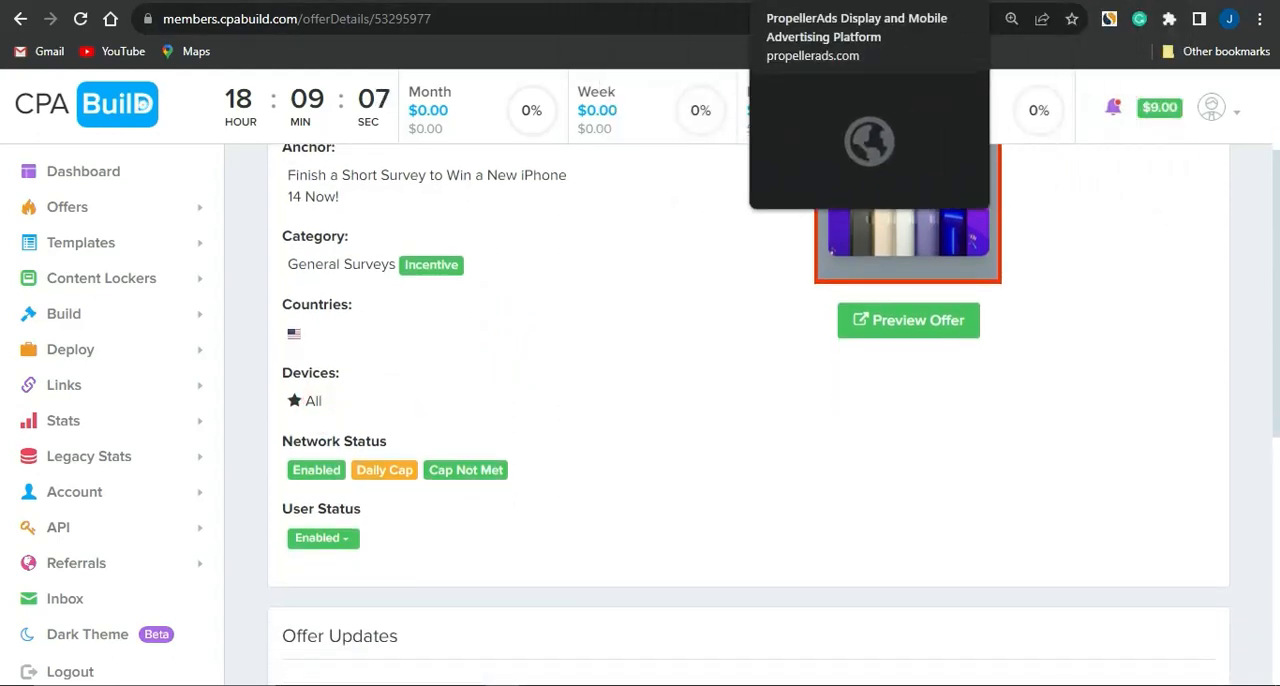
# Step: Return to the PropellerAds campaign form and target both the Desktop and Mobile platforms
pyautogui.click(900, 2)
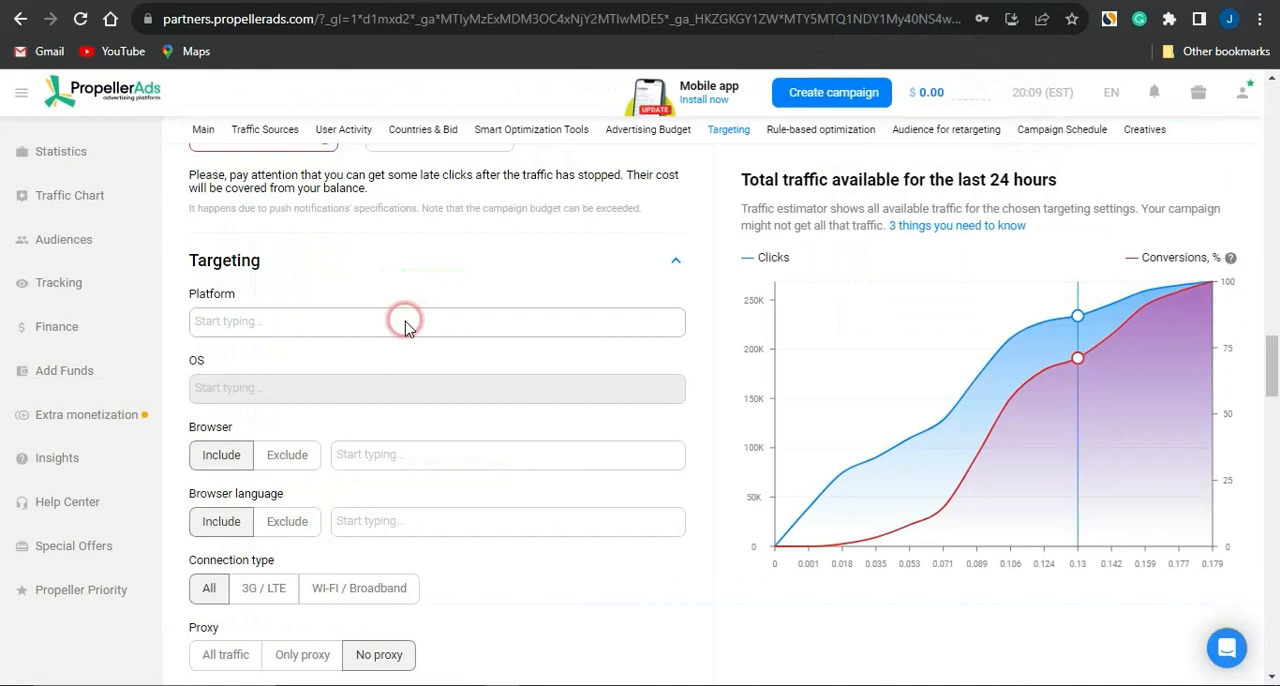
pyautogui.click(248, 318)
pyautogui.click(251, 350)
pyautogui.click(351, 326)
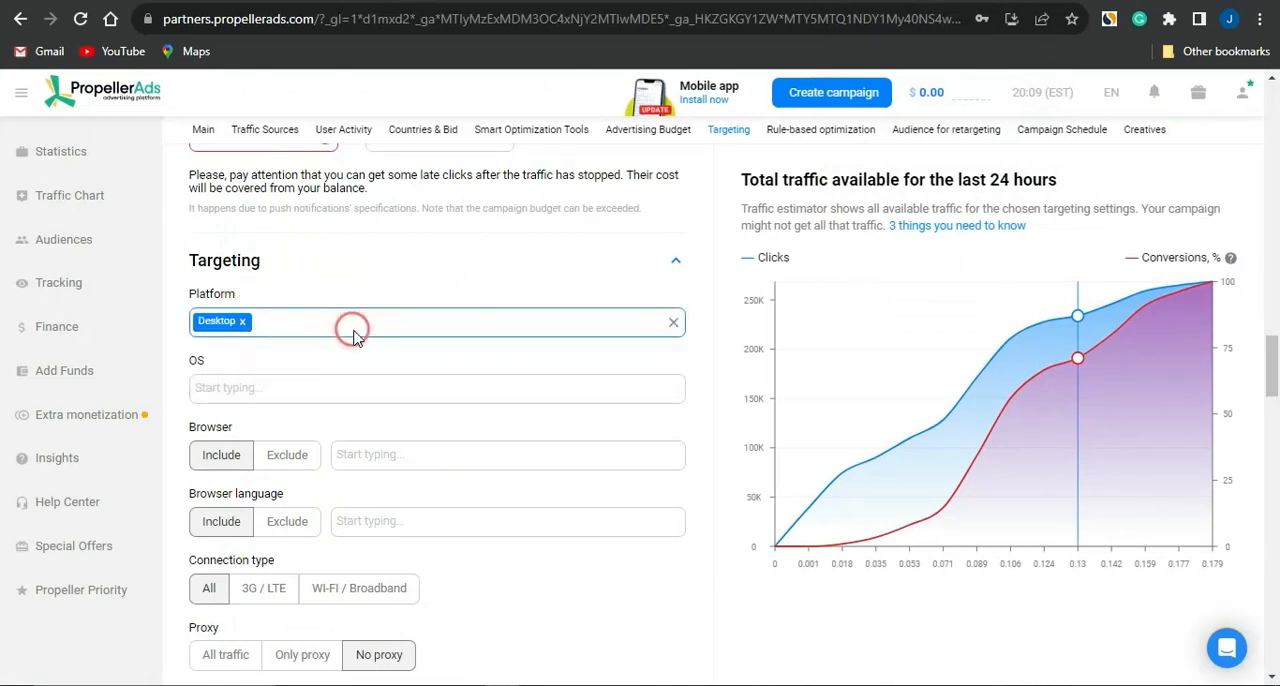
pyautogui.click(338, 356)
# Step: Add Android, Blackberry, iOS, Linux, Mac OS, Symbian, Windows, Windows Phone, Chrome OS and KaiOS to the campaign's OS targeting
pyautogui.click(274, 394)
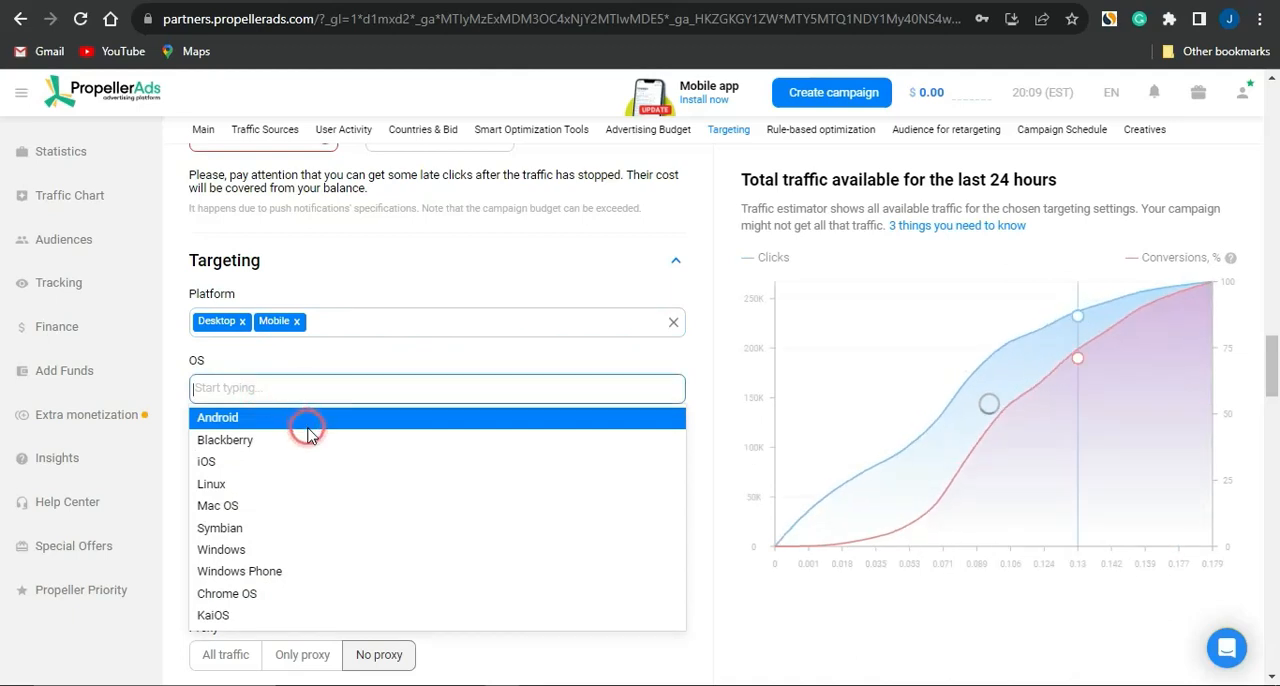
pyautogui.click(308, 432)
pyautogui.click(354, 386)
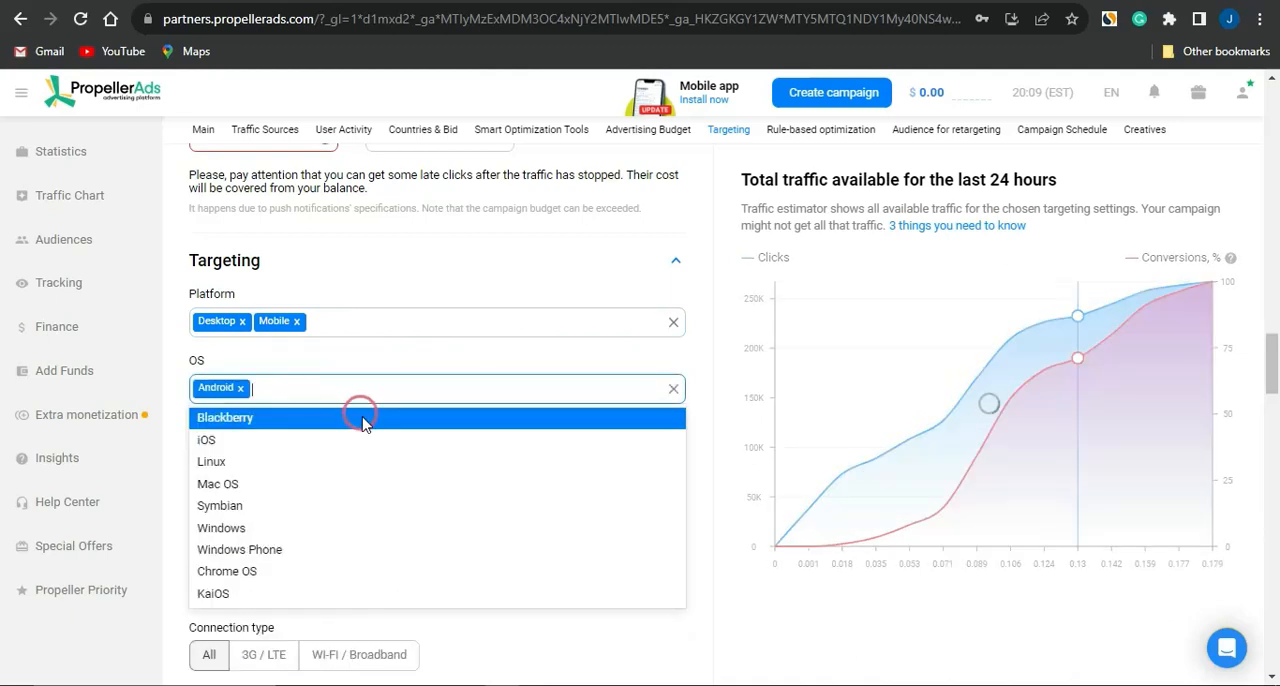
pyautogui.click(363, 418)
pyautogui.click(372, 389)
pyautogui.click(383, 412)
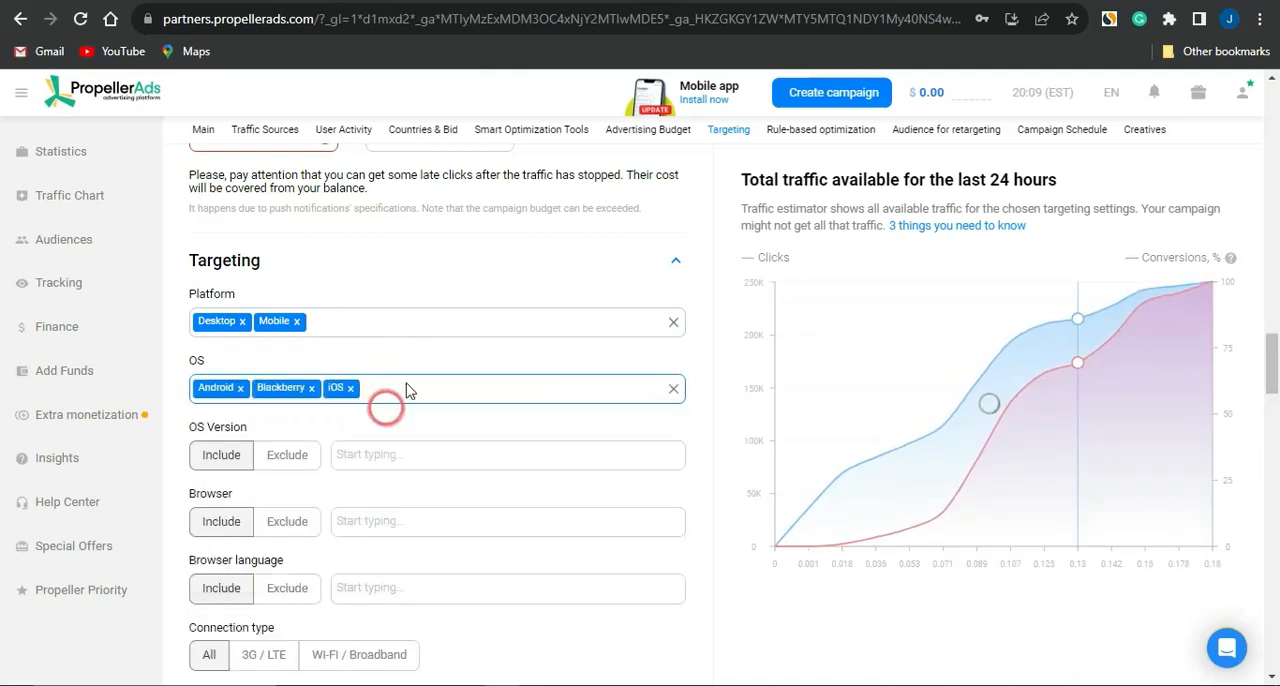
pyautogui.click(410, 383)
pyautogui.click(414, 414)
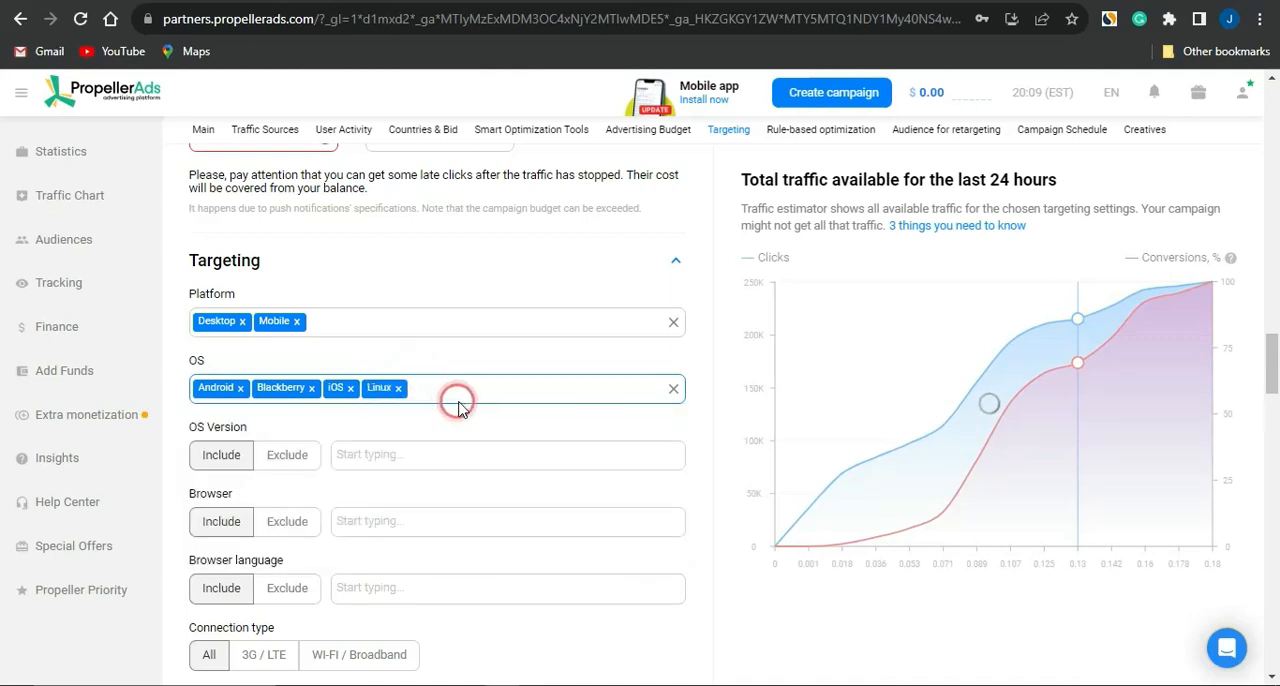
pyautogui.click(460, 398)
pyautogui.click(474, 418)
pyautogui.click(522, 393)
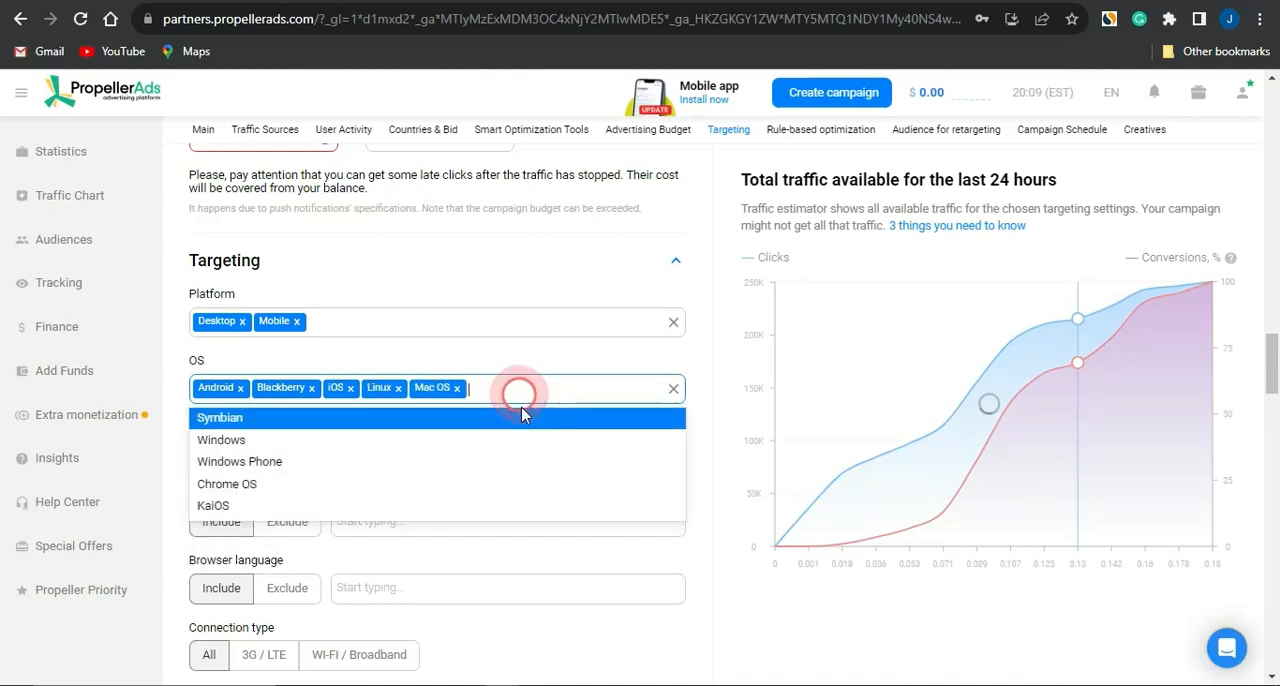
pyautogui.click(523, 418)
pyautogui.click(571, 392)
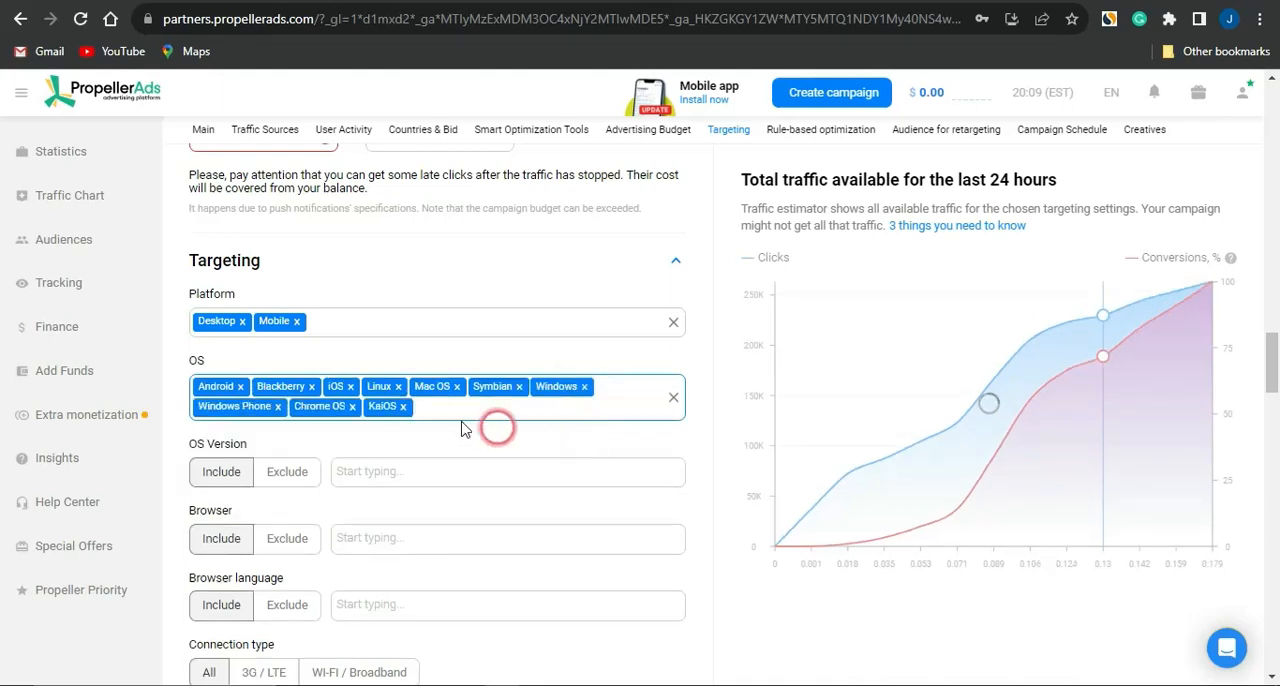
pyautogui.scroll(-4, 448, 422)
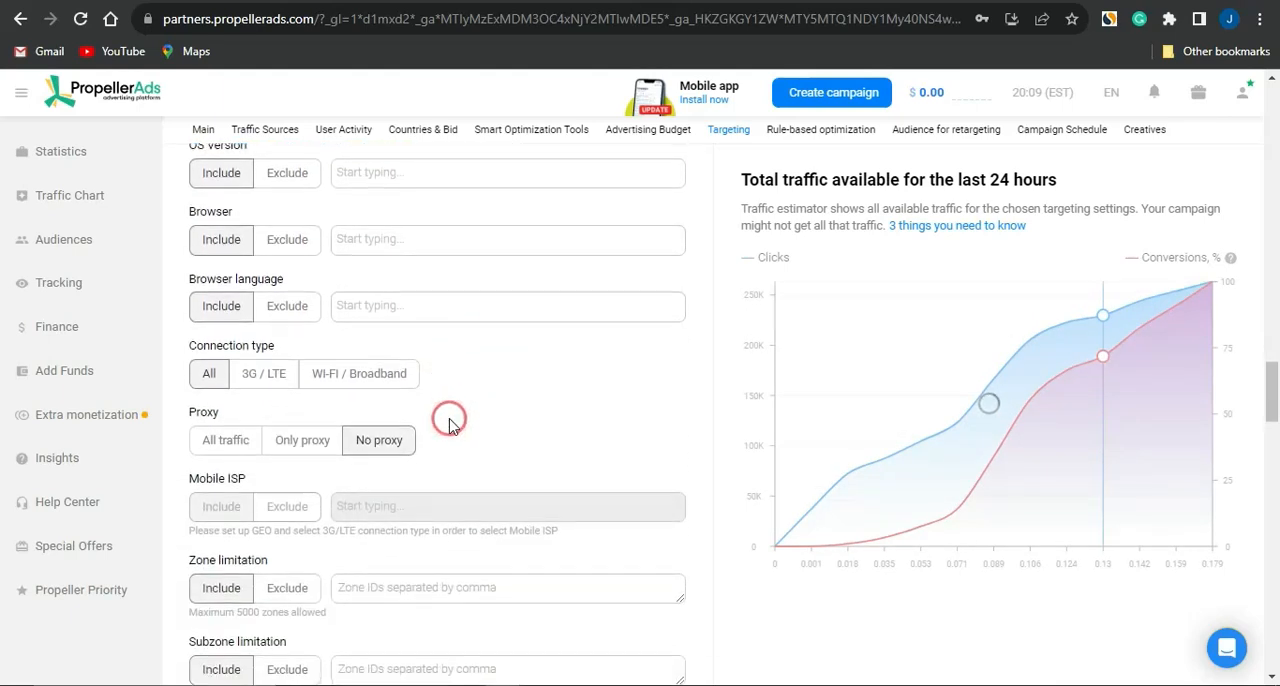
# Step: Add the Giveaways interest to the campaign's PropellerAds audience targeting
pyautogui.scroll(2, 448, 422)
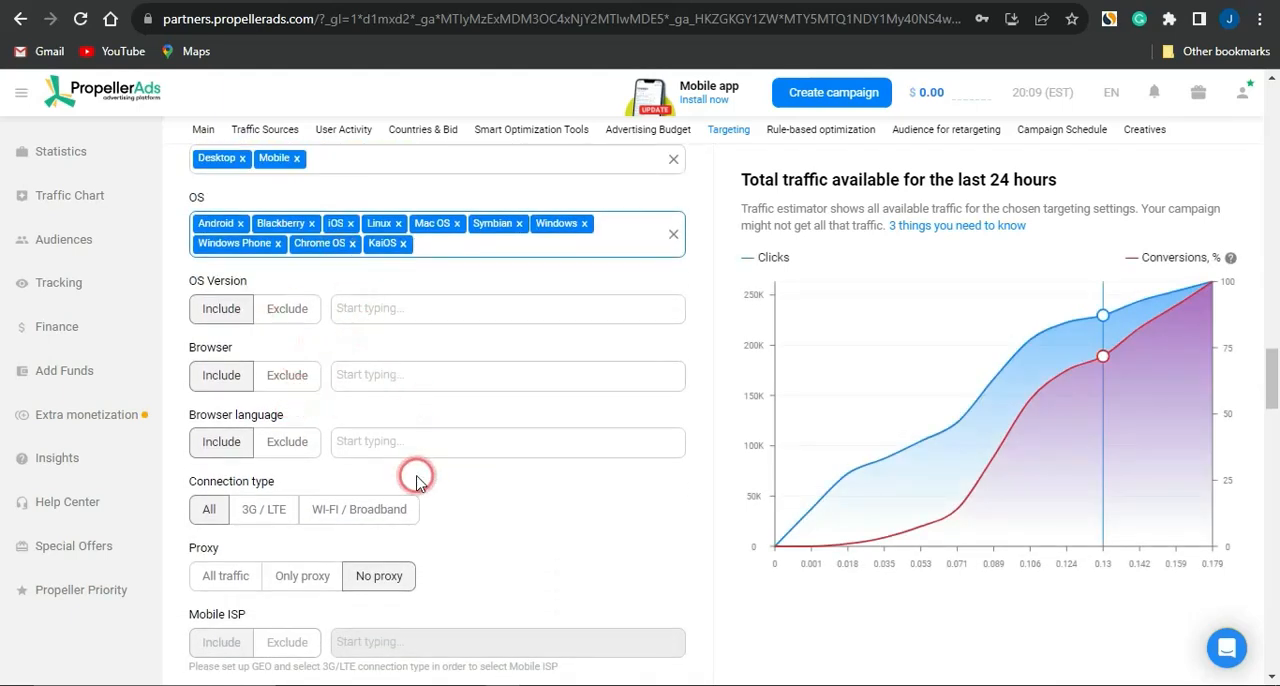
pyautogui.scroll(-2, 416, 480)
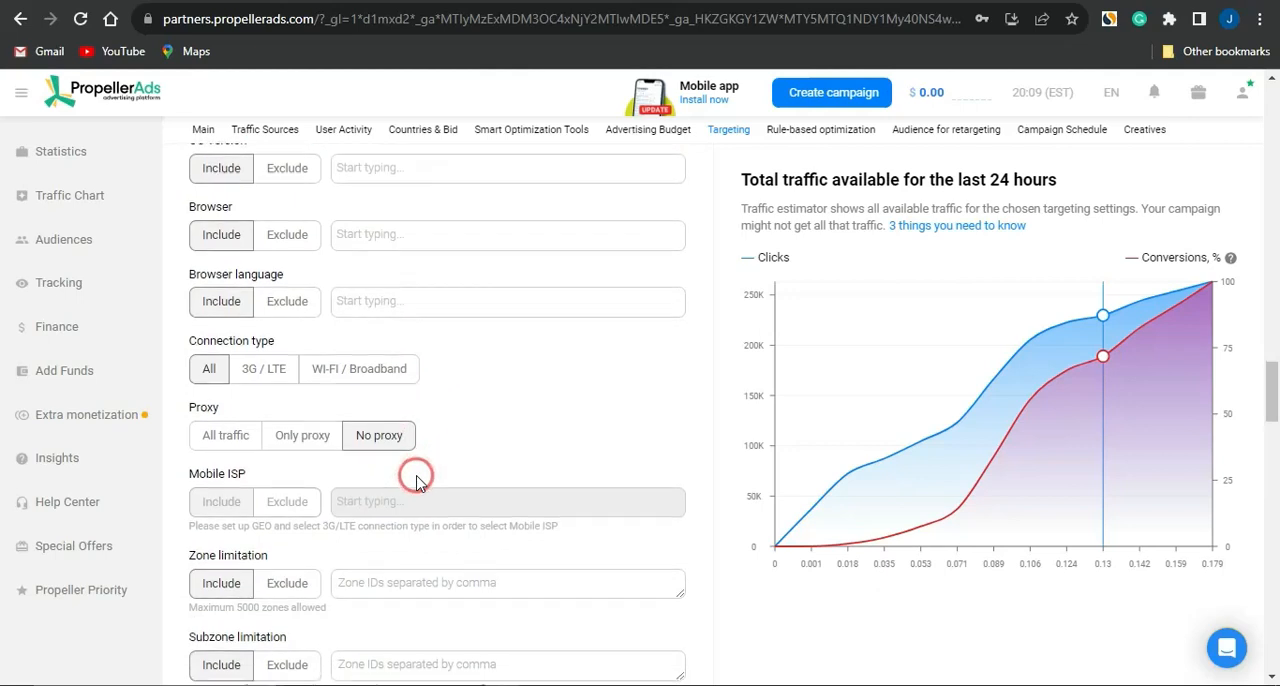
pyautogui.scroll(-5, 416, 480)
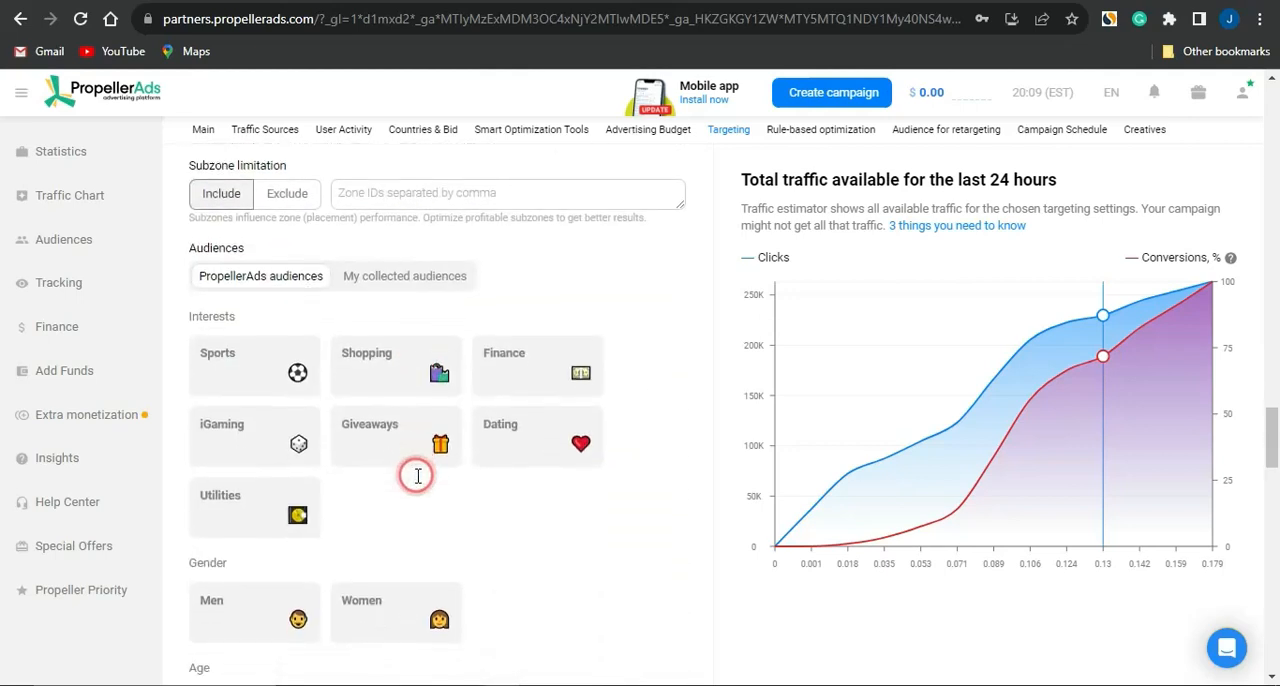
pyautogui.scroll(-1, 418, 476)
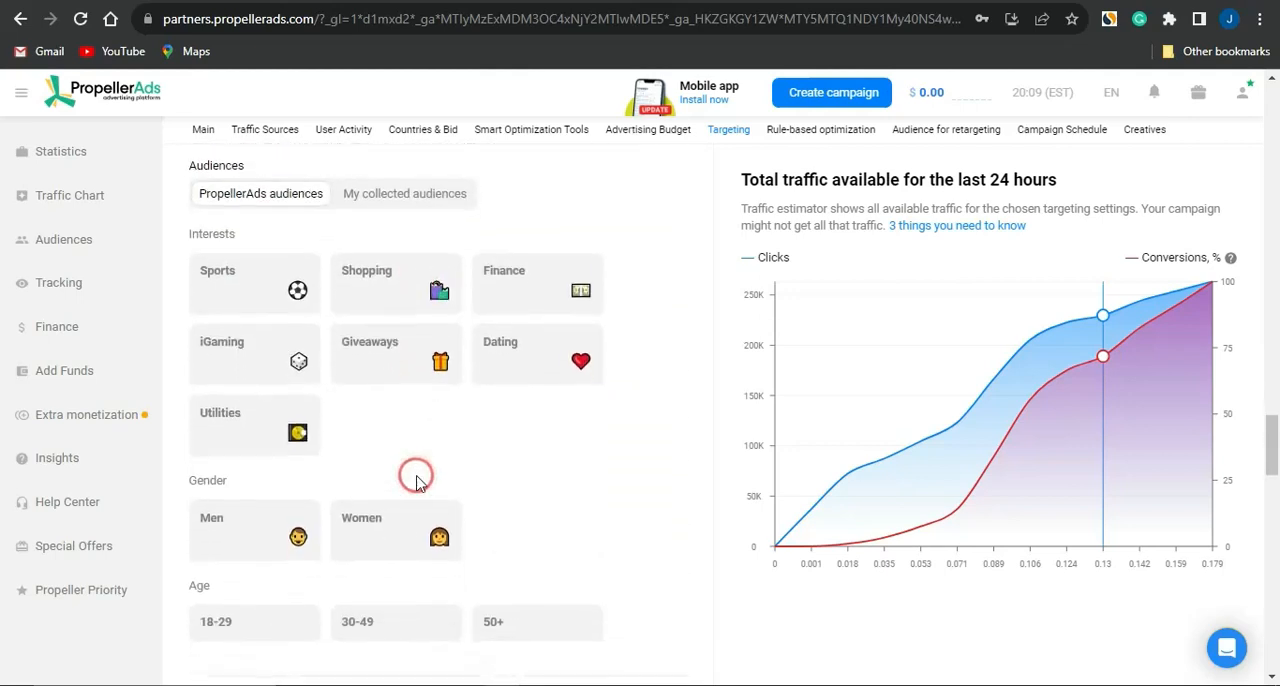
pyautogui.click(398, 355)
# Step: Look through the rule-based optimization, retargeting audience and schedule sections, and go to the title of Creative 1
pyautogui.scroll(-2, 477, 474)
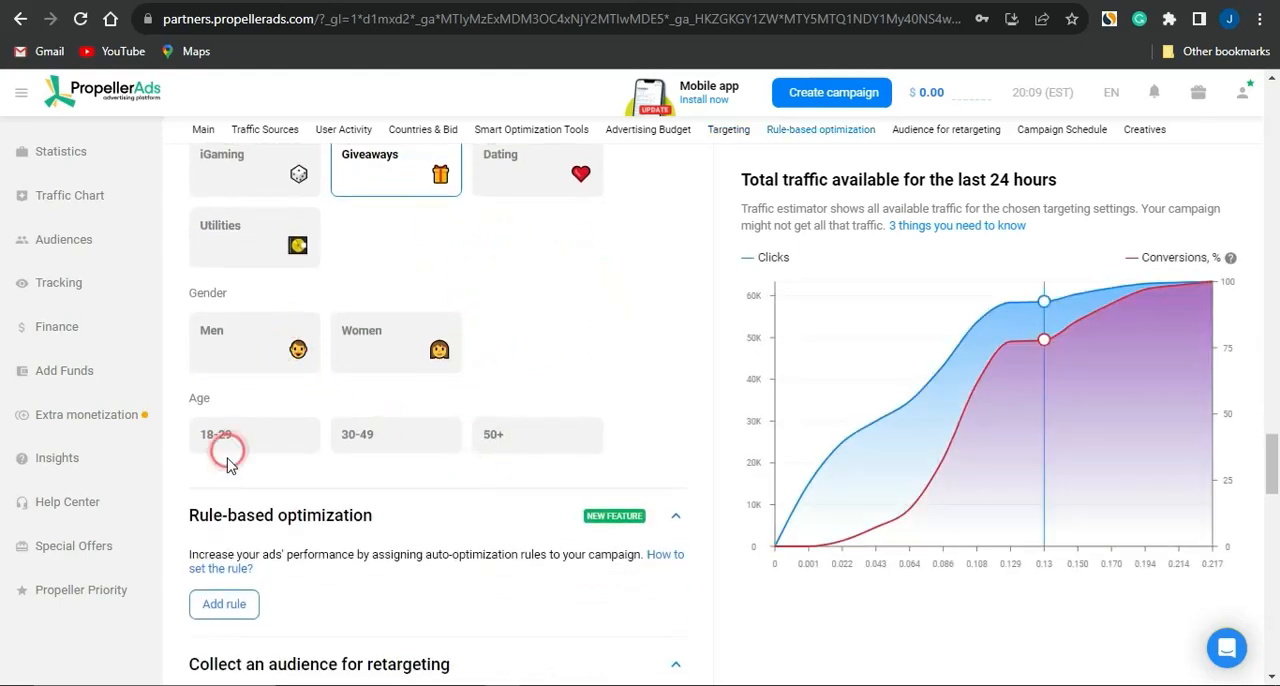
pyautogui.scroll(-2, 450, 458)
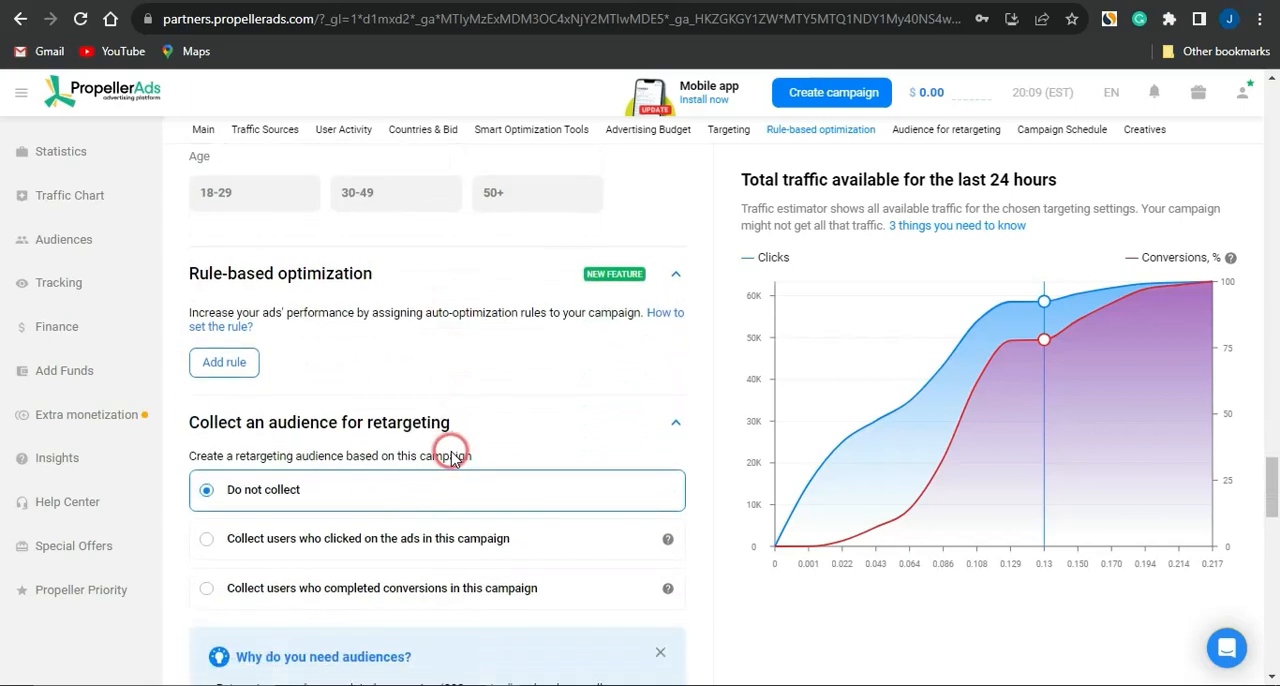
pyautogui.scroll(-2, 450, 458)
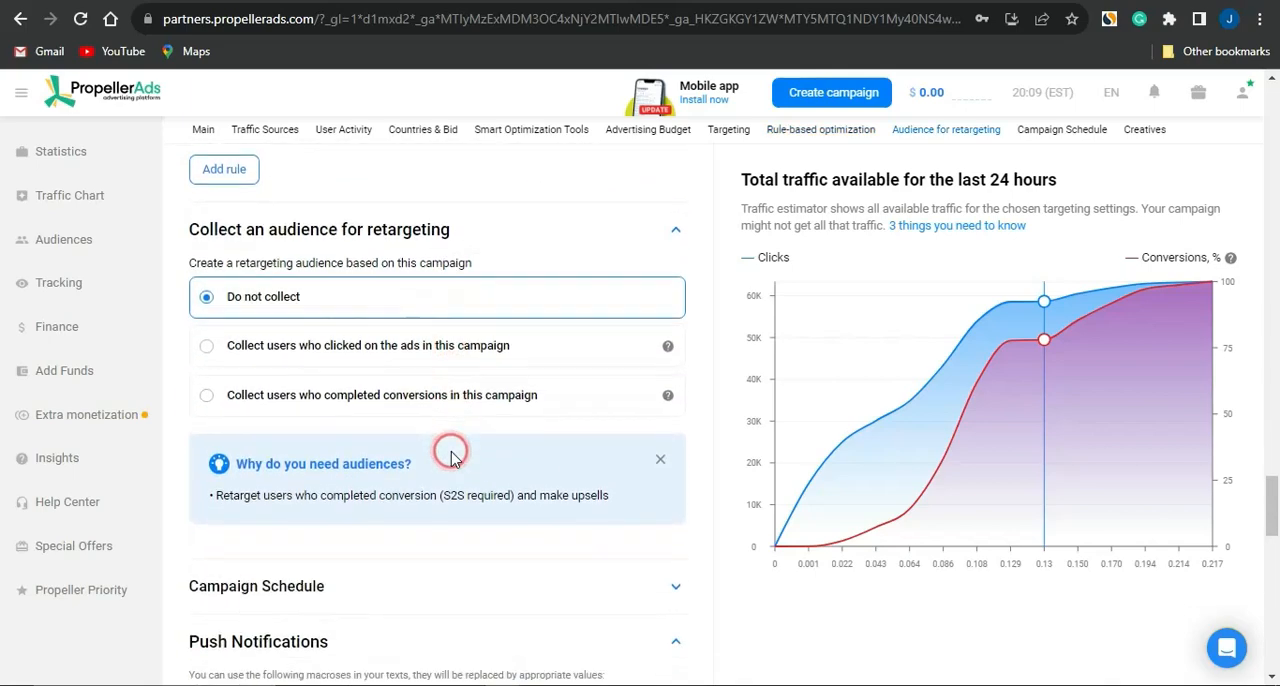
pyautogui.scroll(2, 450, 458)
pyautogui.scroll(-4, 450, 455)
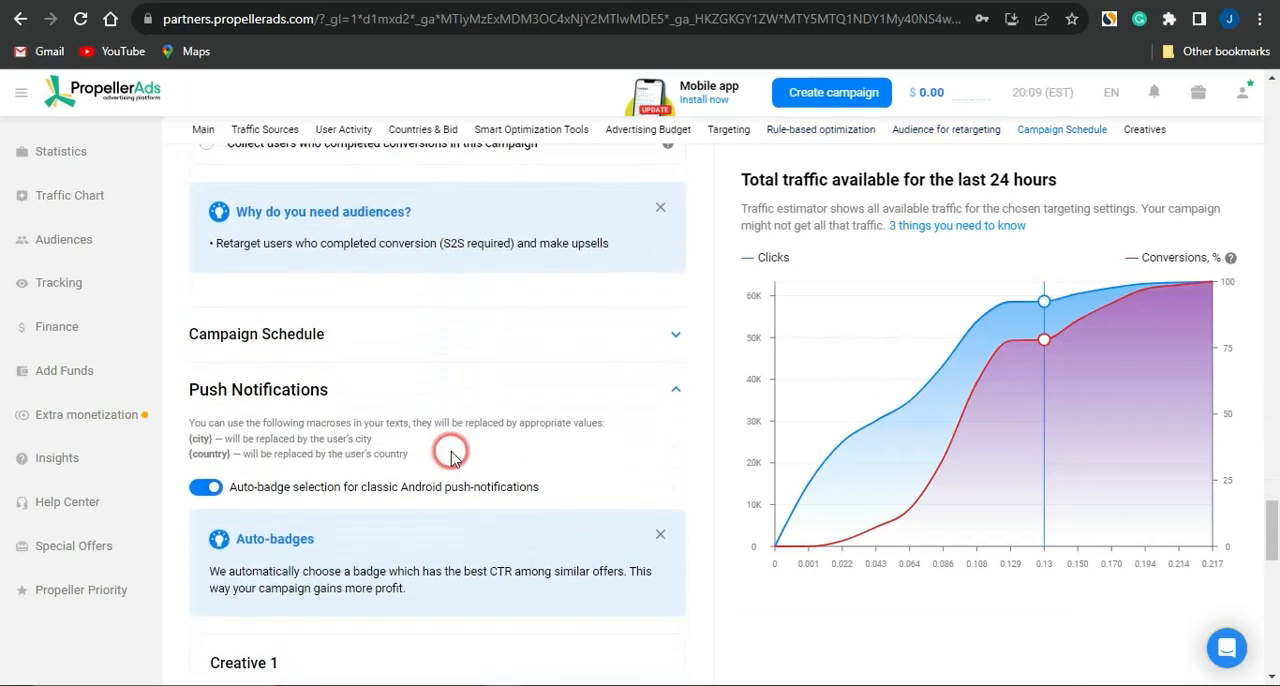
pyautogui.scroll(-3, 451, 452)
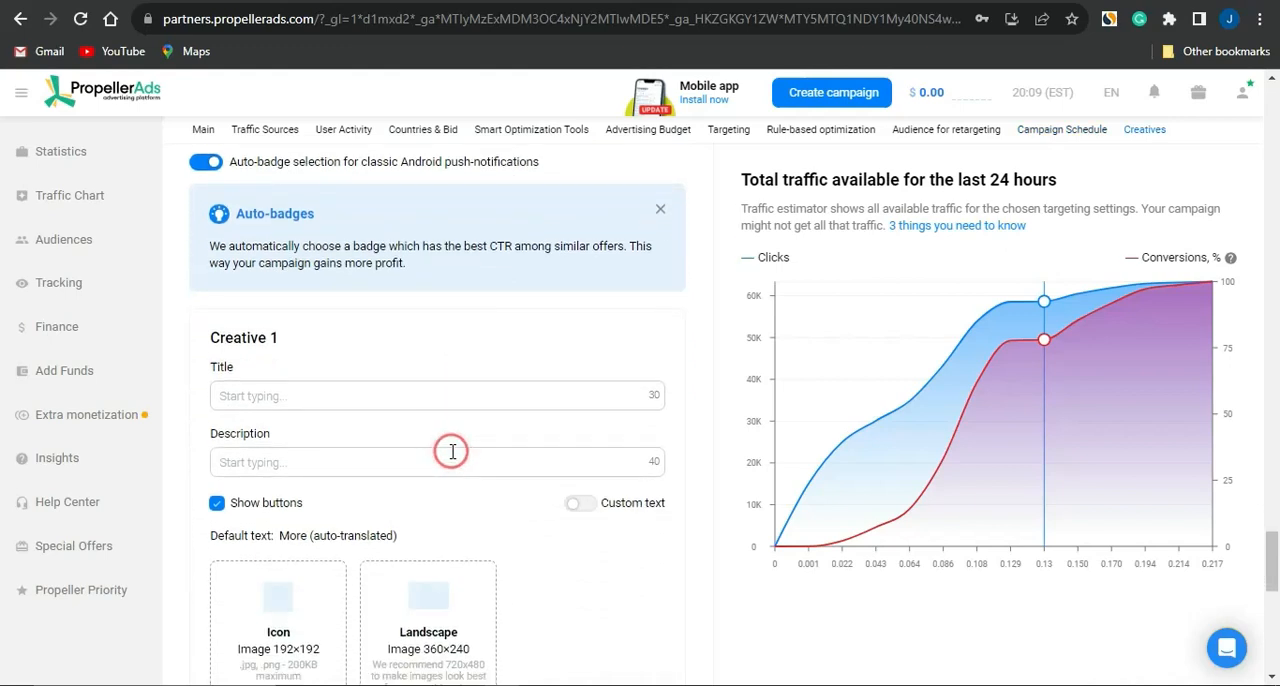
pyautogui.click(245, 395)
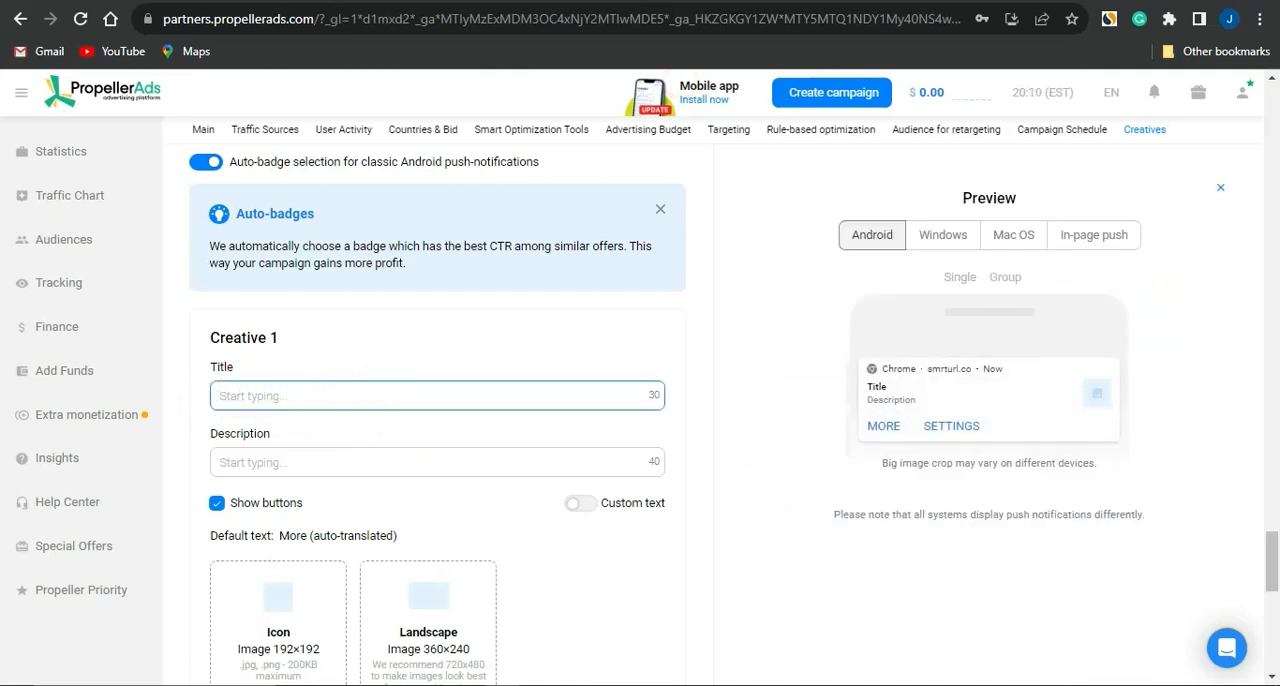
# Step: Switch to ChatGPT and submit the prompt "generate an ad title for an iphone 14 giveaway"
pyautogui.hotkey('ctrl', 'Tab')
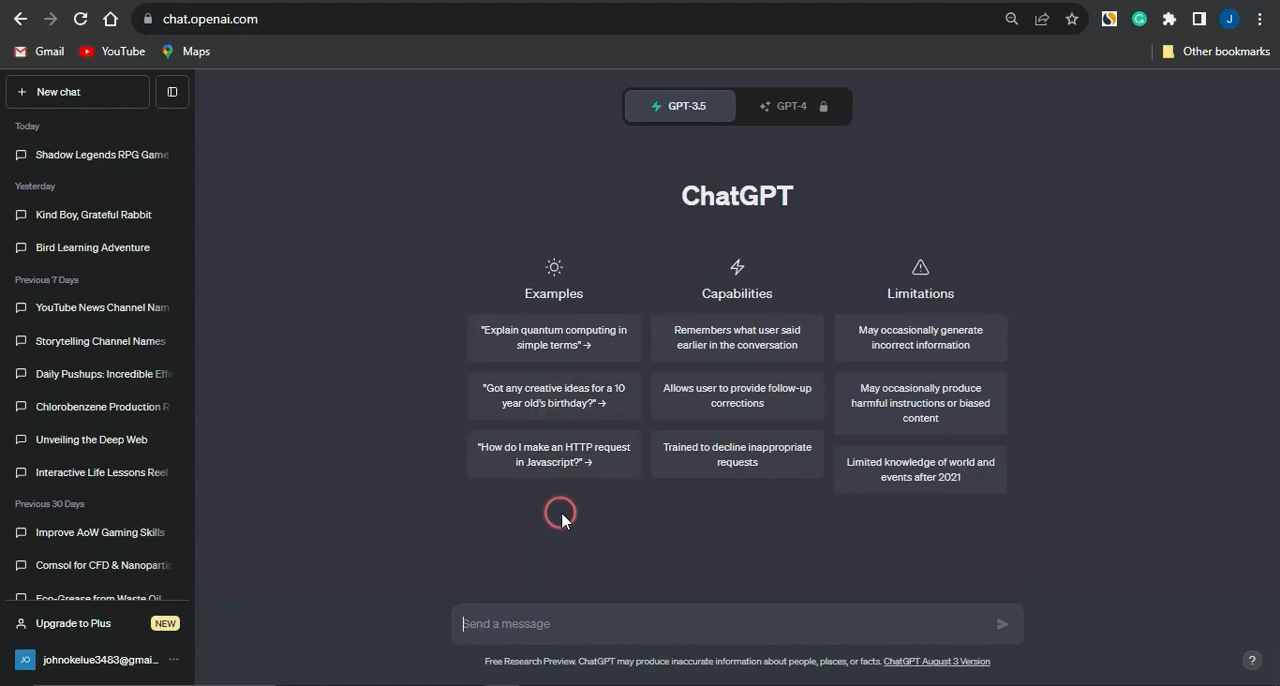
pyautogui.write('generate an a')
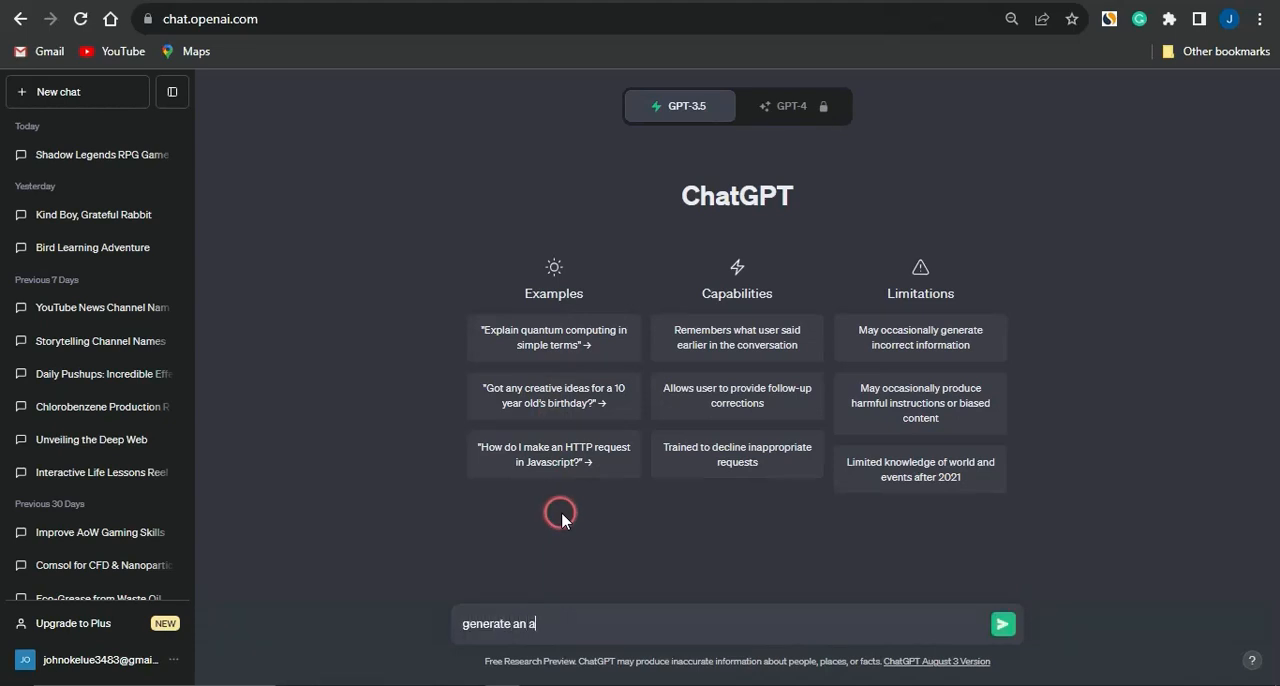
pyautogui.write('d title for an iphone 14 giveaway')
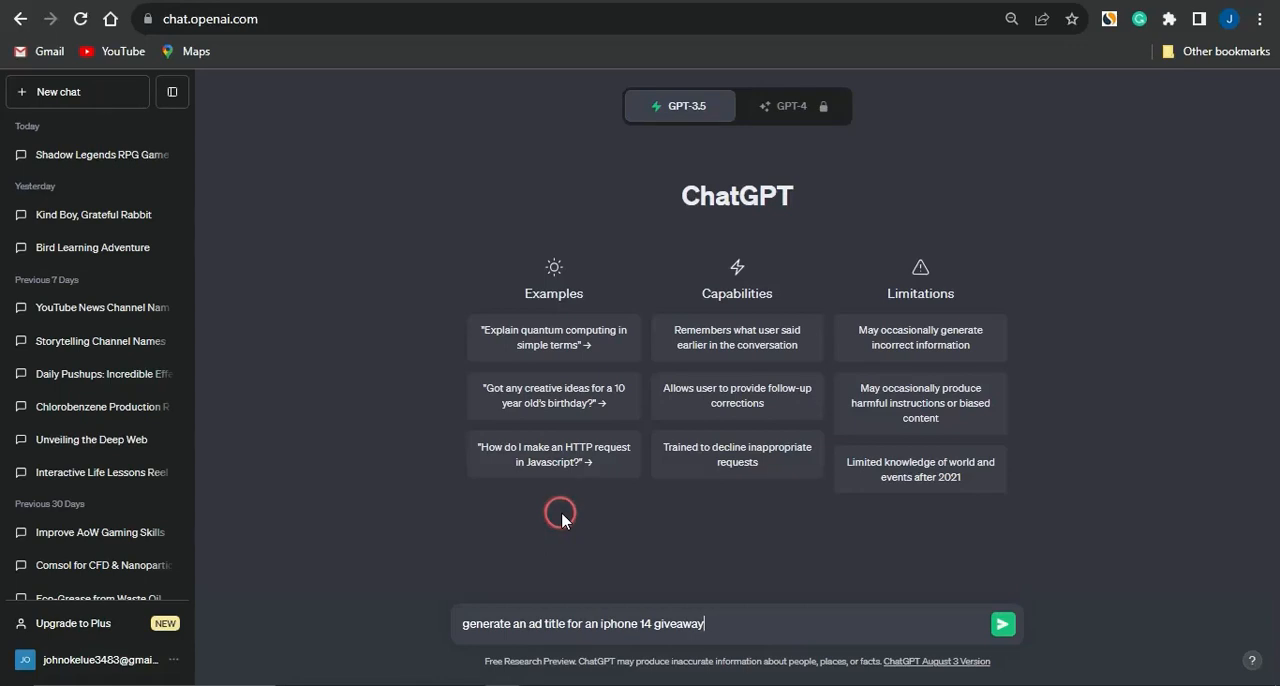
pyautogui.press('Return')
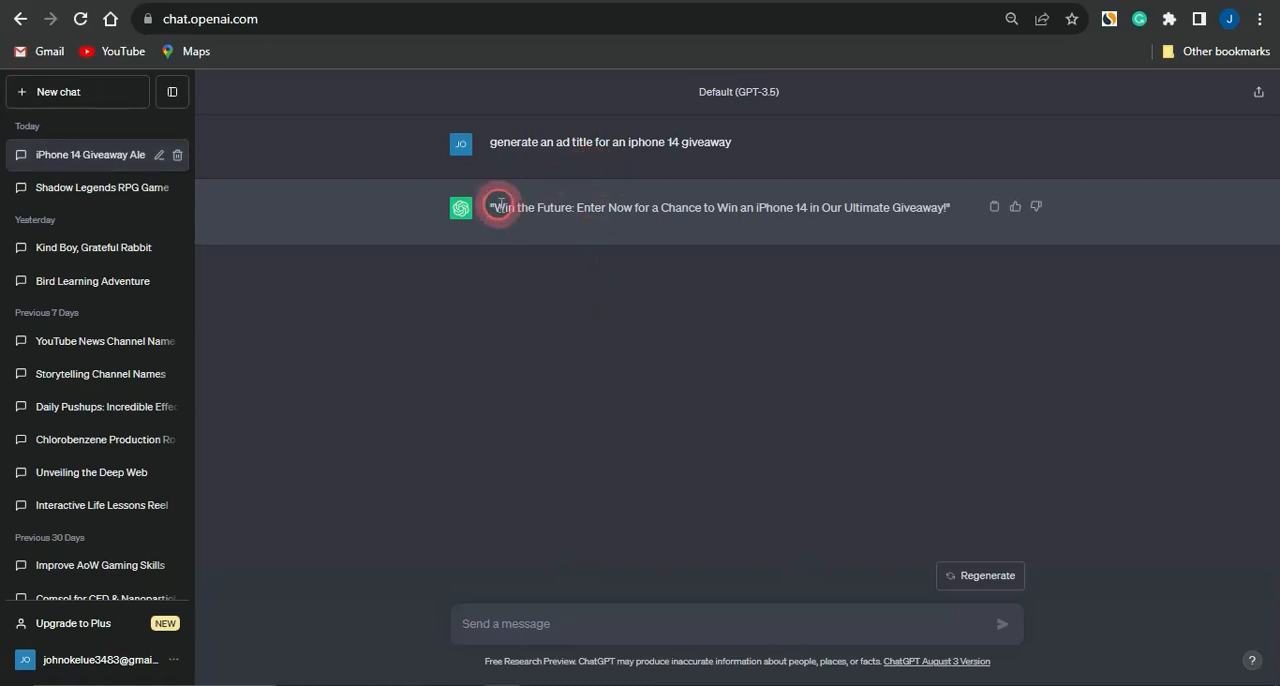
# Step: Copy "Win the Future:" from the ChatGPT answer into the title of Creative 1 in the PropellerAds form
pyautogui.moveTo(498, 205); pyautogui.dragTo(576, 204)
pyautogui.hotkey('ctrl', 'c')
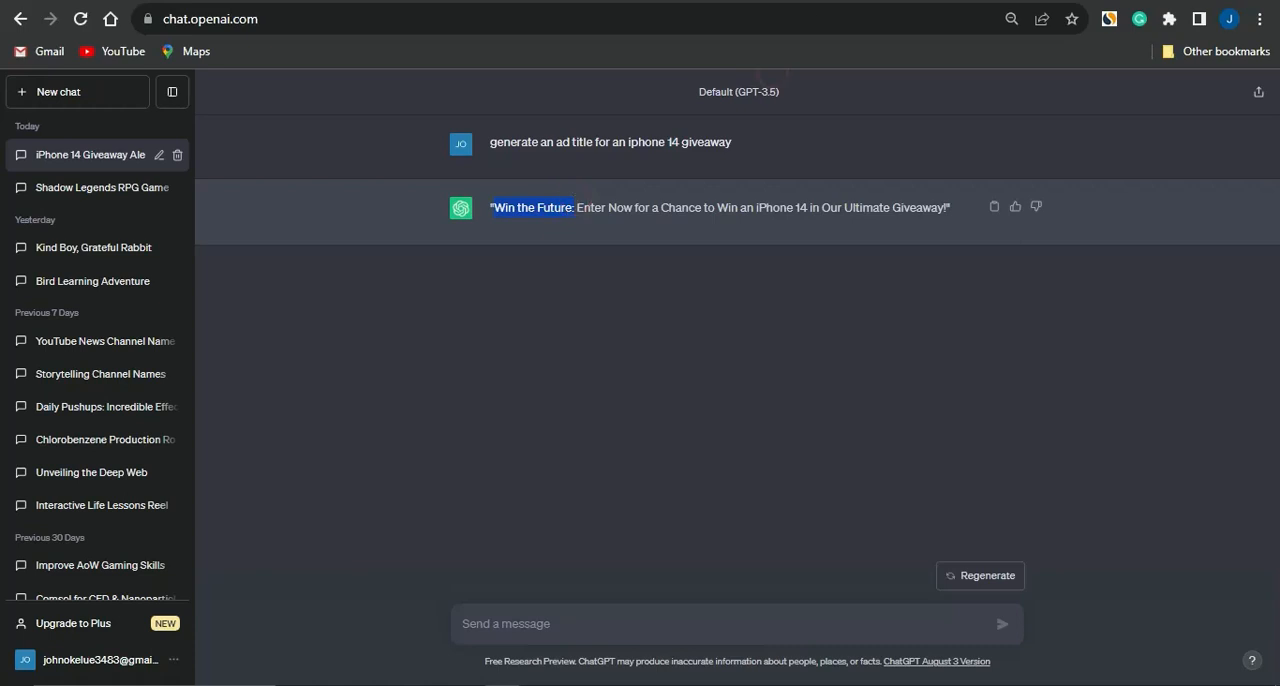
pyautogui.click(740, 2)
pyautogui.click(214, 463)
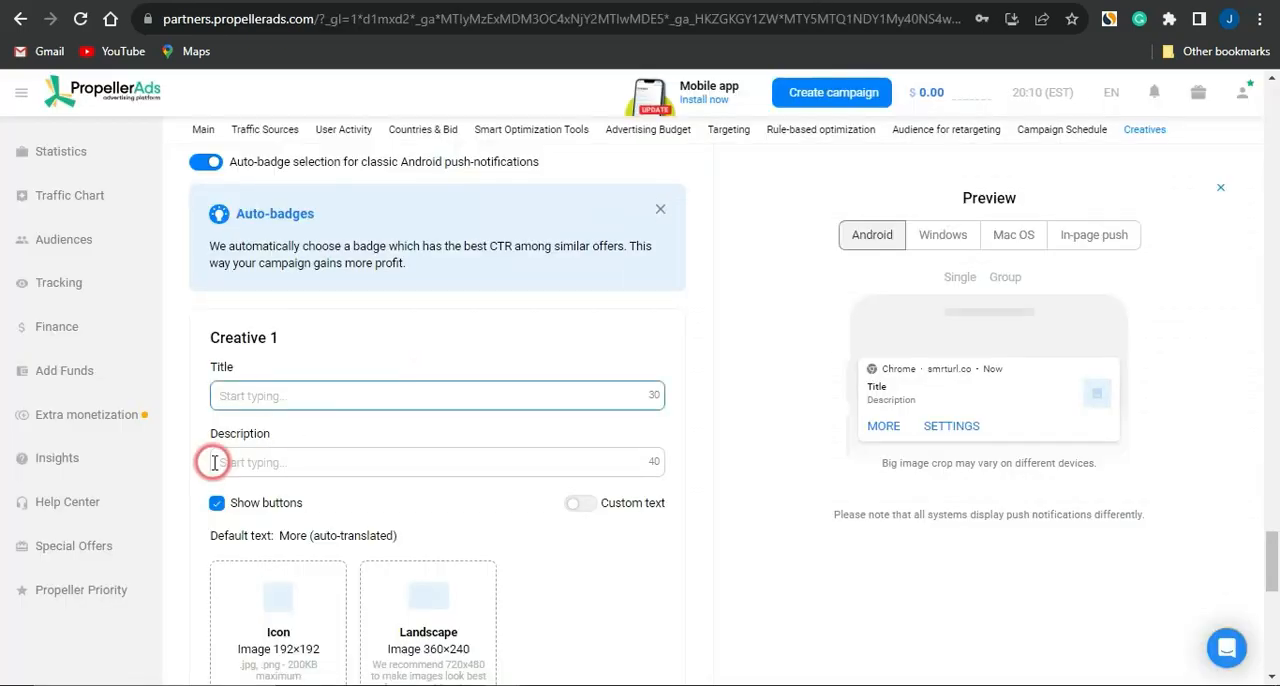
pyautogui.hotkey('ctrl', 'v')
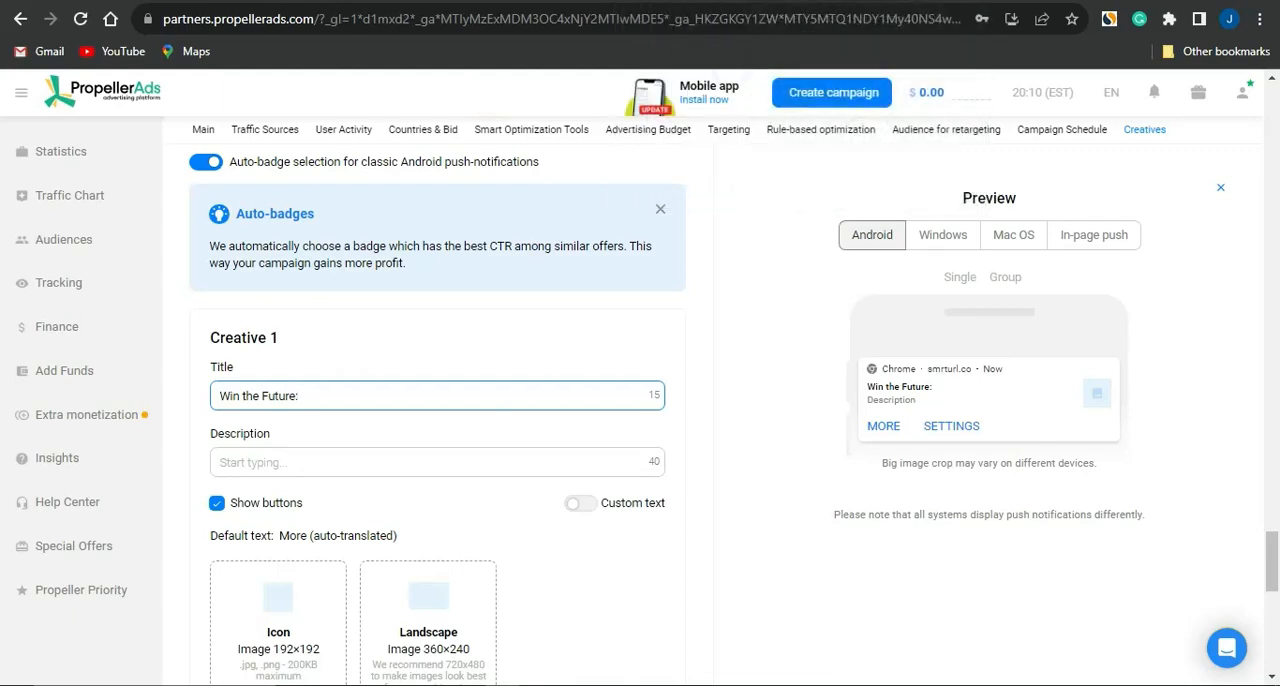
# Step: Copy "Enter Now for a Chance to Win an iPhone 14 in Our Ultimate Giveaway!" from ChatGPT into the Creative 1 description
pyautogui.click(908, 1)
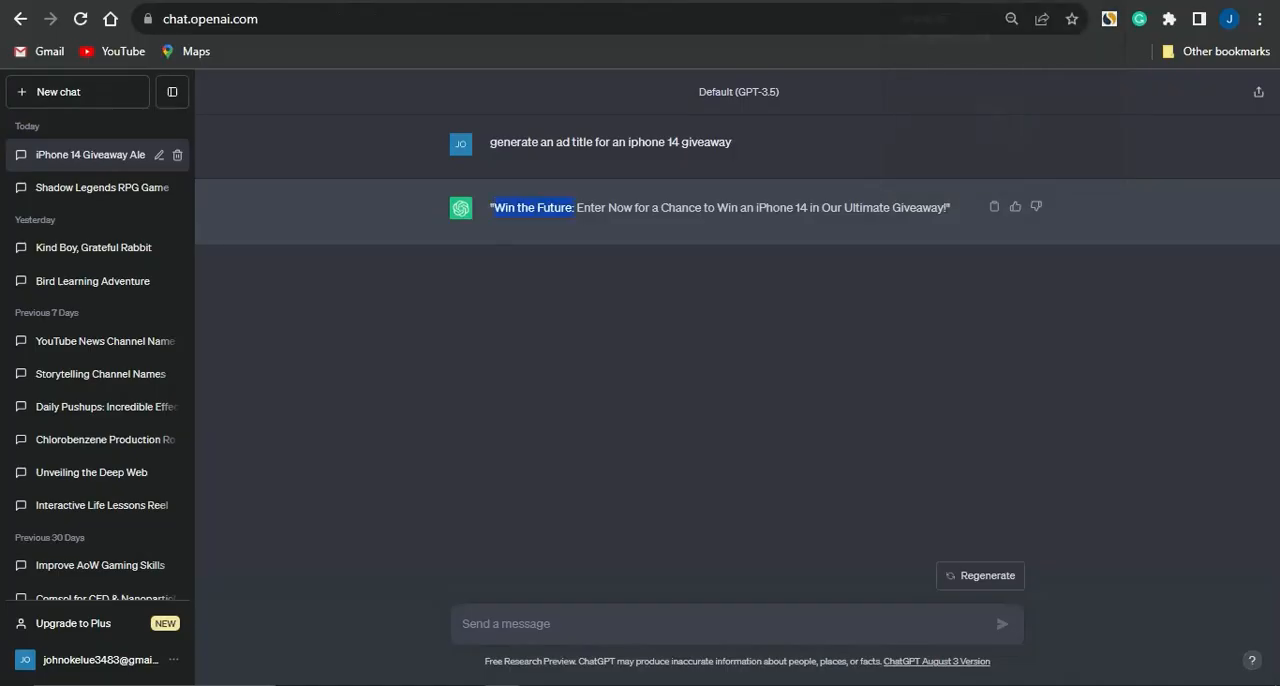
pyautogui.moveTo(577, 210); pyautogui.dragTo(988, 212)
pyautogui.hotkey('ctrl', 'c')
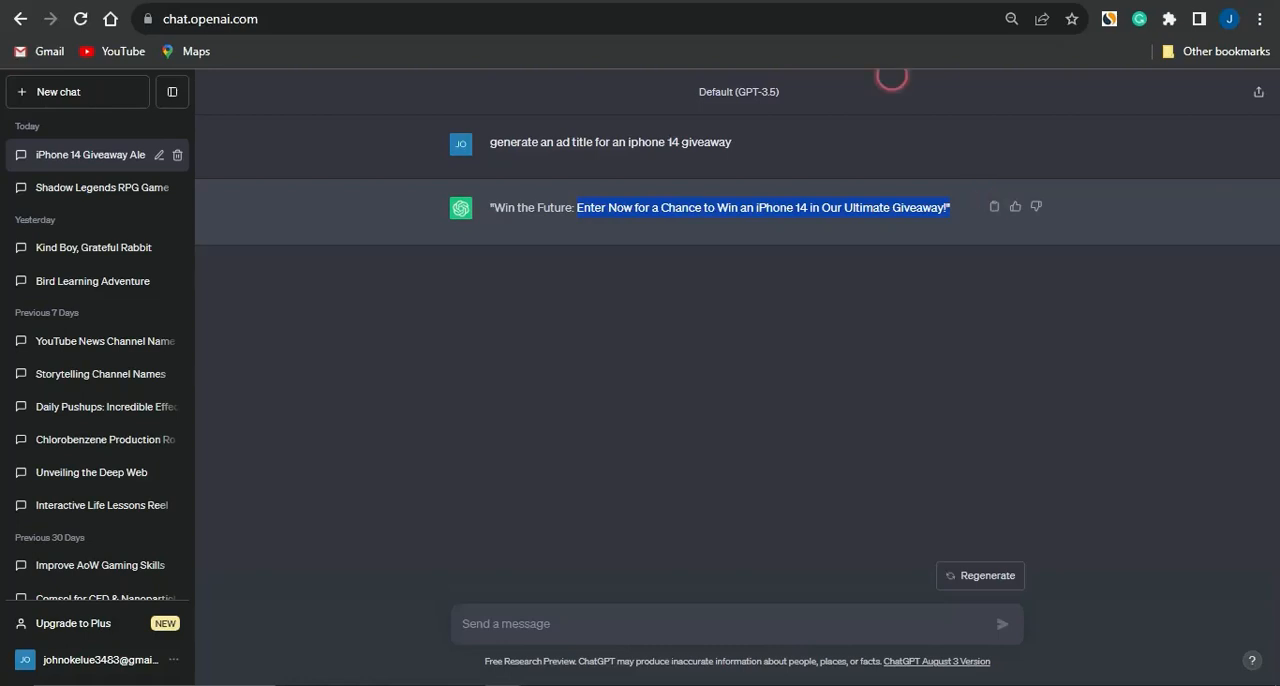
pyautogui.hotkey('ctrl', 'Tab')
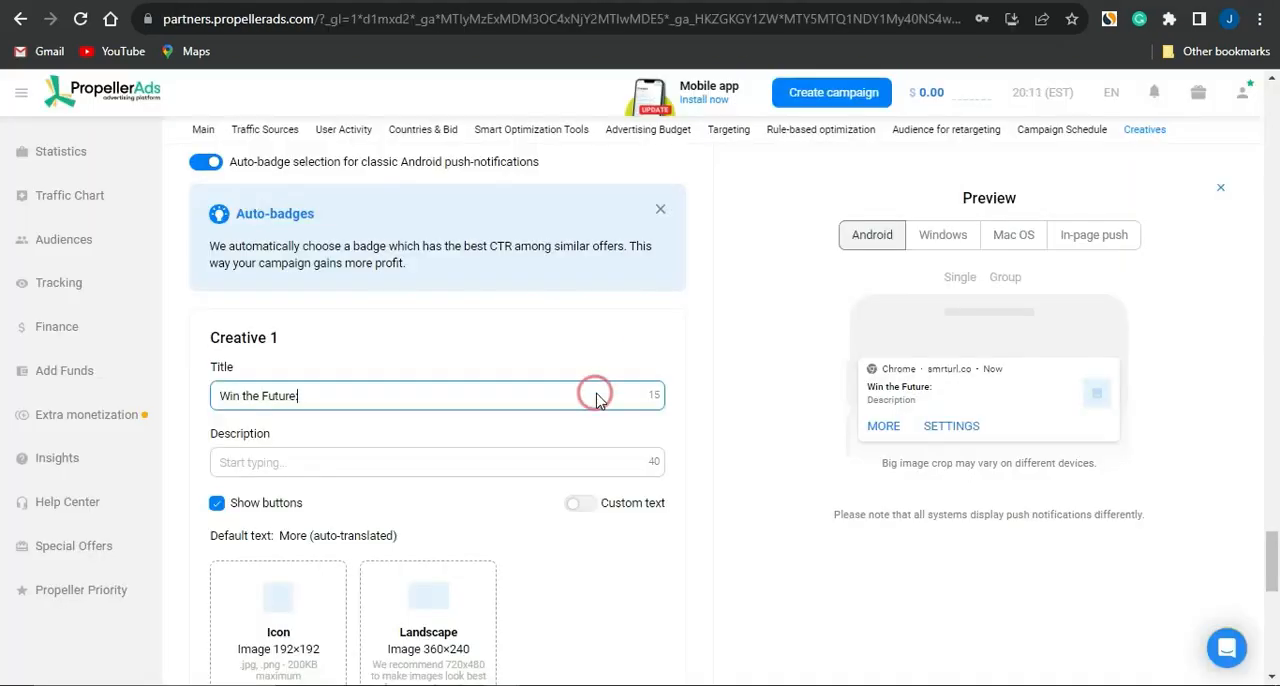
pyautogui.click(359, 475)
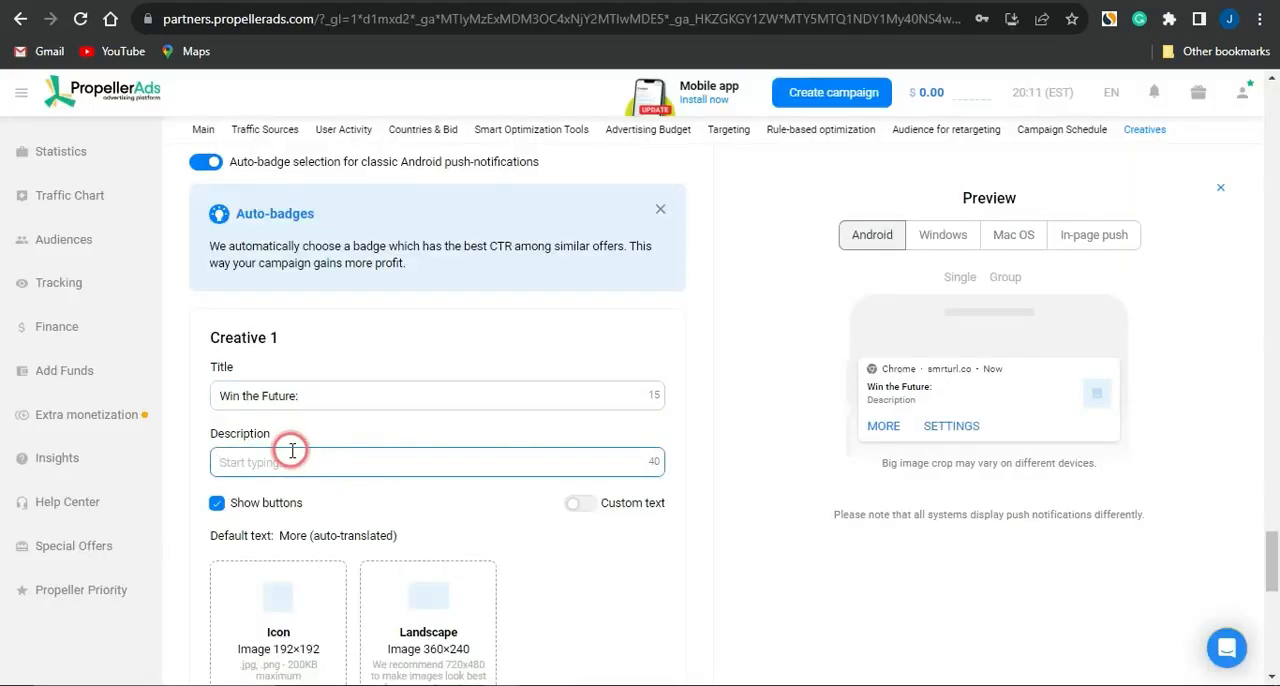
pyautogui.hotkey('ctrl', 'v')
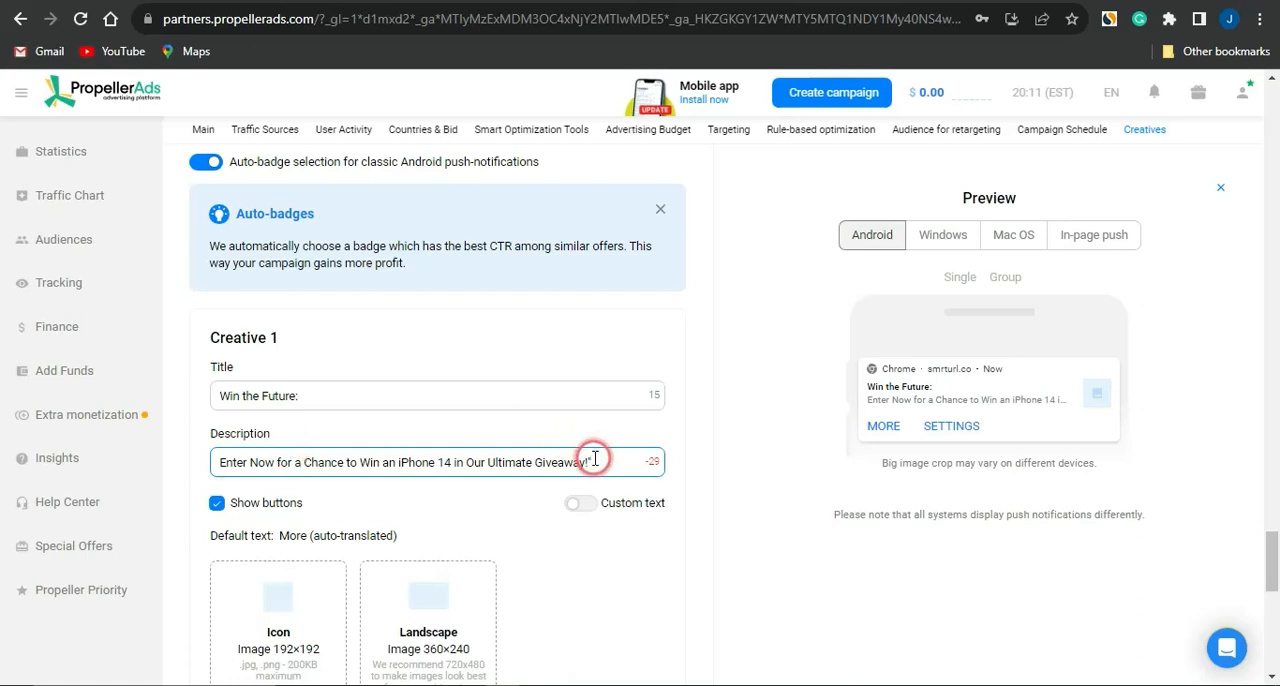
# Step: Shorten the Creative 1 description to "Enter Now to an Win an iPhone 14"
pyautogui.click(562, 451)
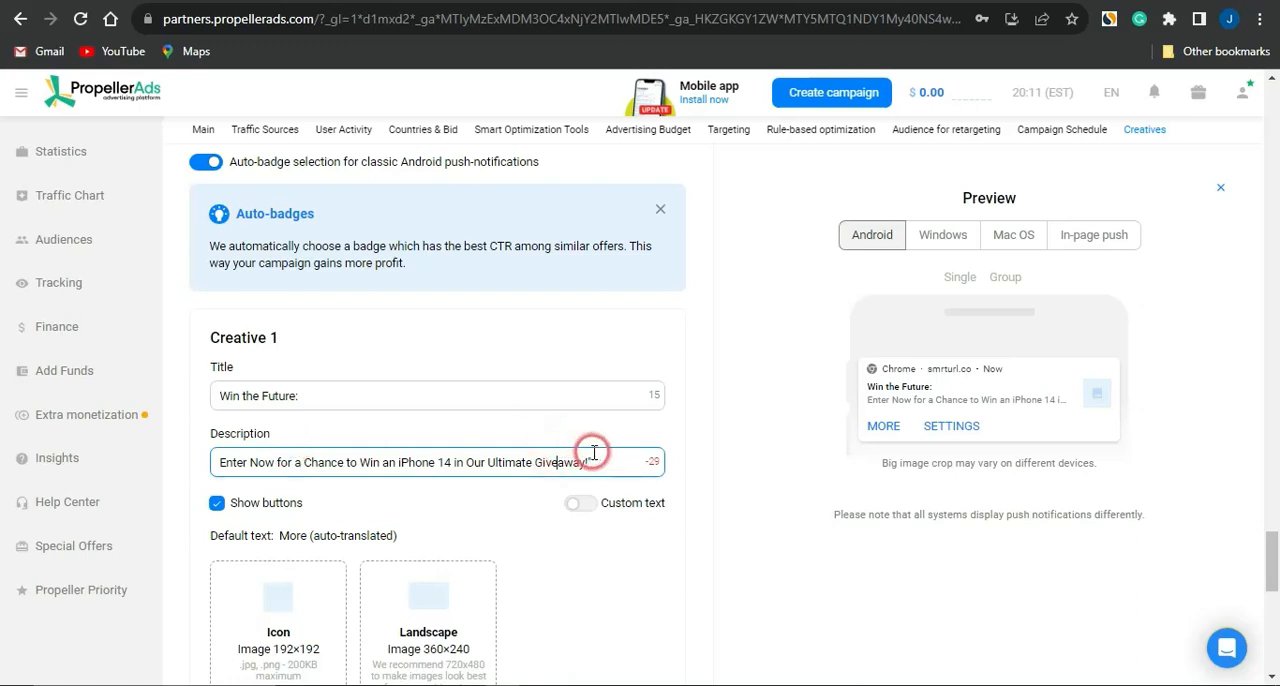
pyautogui.click(600, 460)
pyautogui.moveTo(600, 460); pyautogui.dragTo(452, 462)
pyautogui.press('BackSpace')
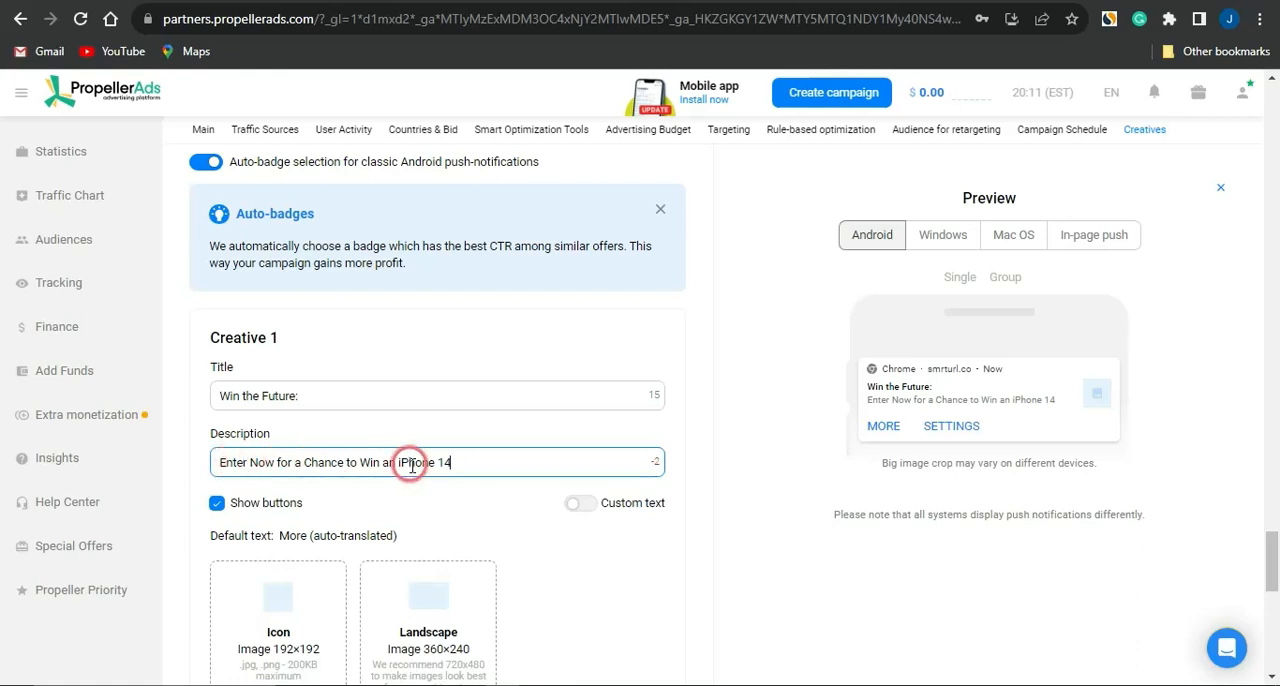
pyautogui.moveTo(343, 462); pyautogui.dragTo(278, 464)
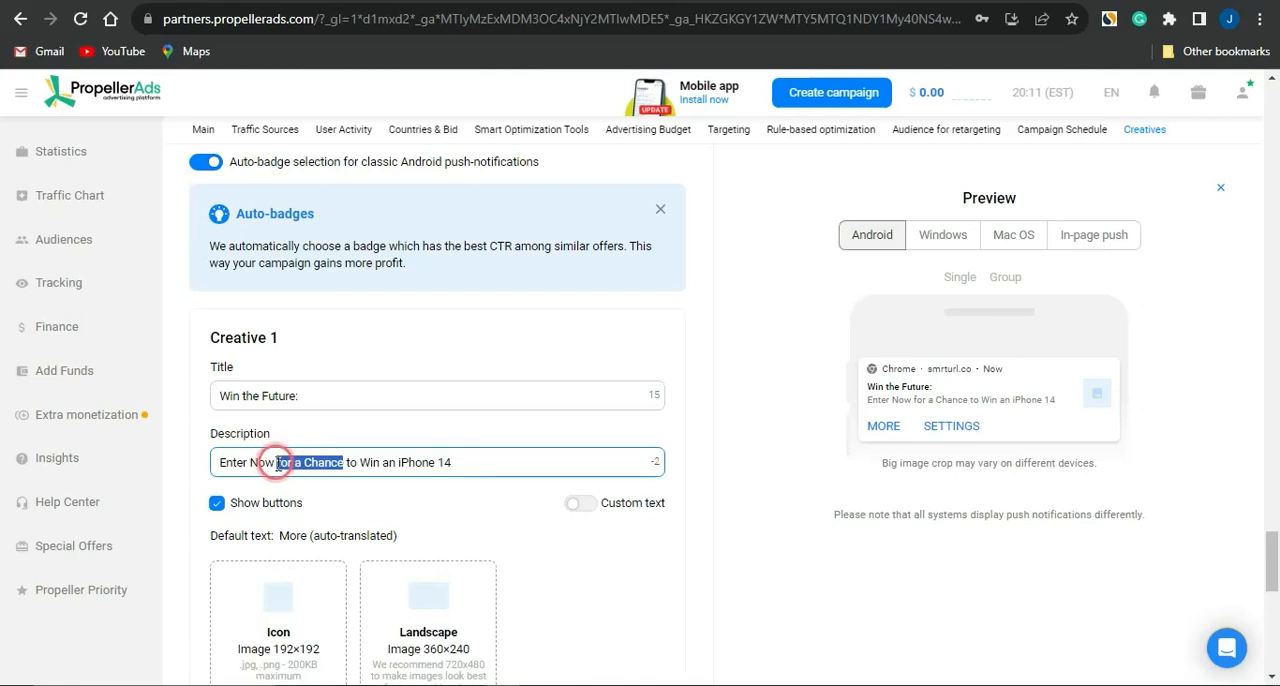
pyautogui.press('BackSpace')
pyautogui.write('an')
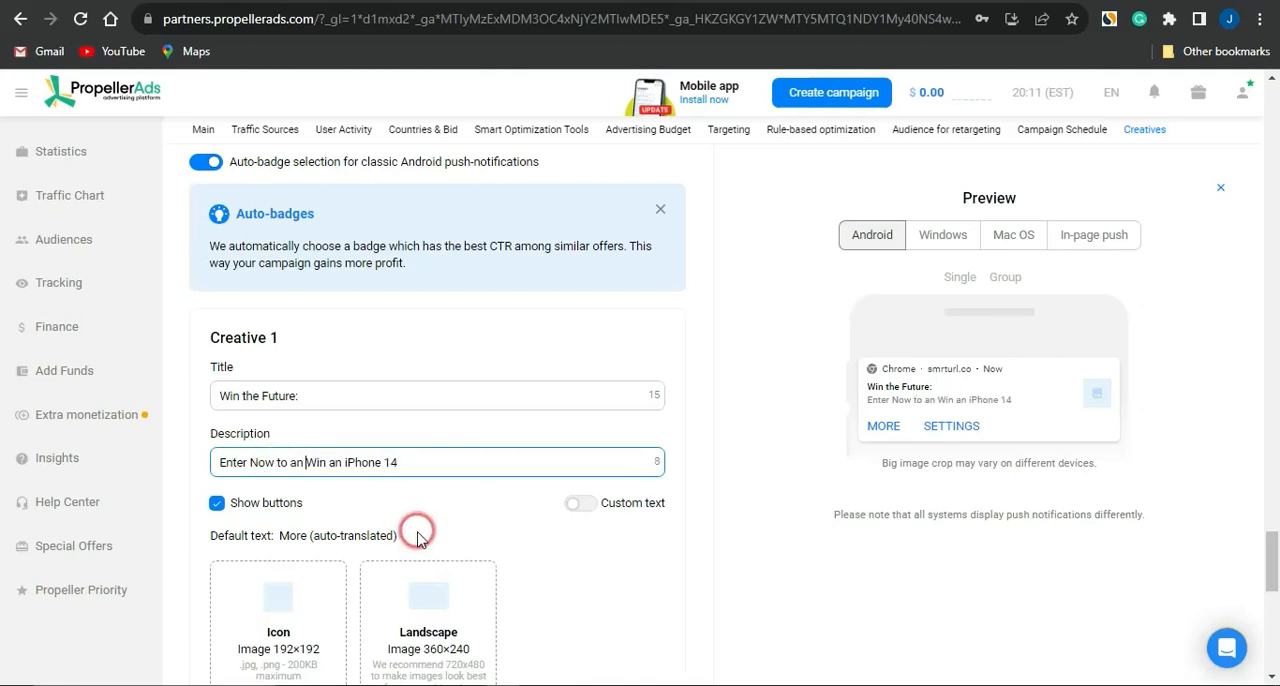
# Step: Switch to Google and search for "iphone 14 images"
pyautogui.scroll(-2, 418, 537)
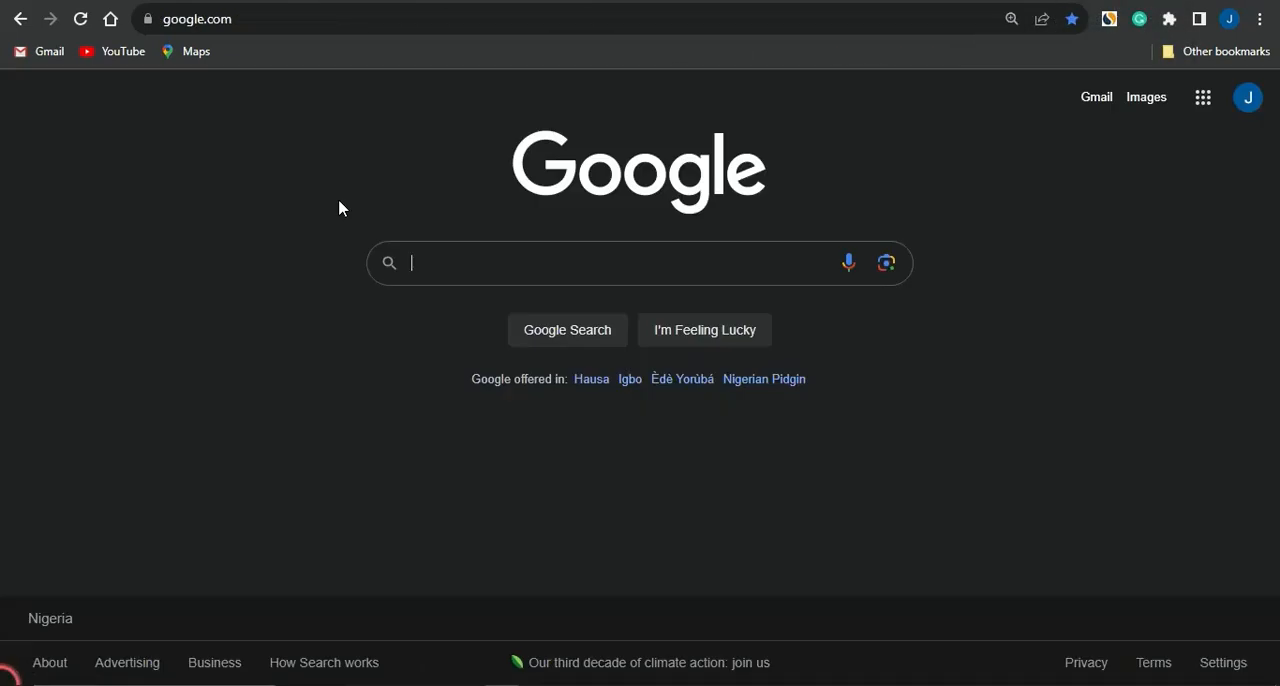
pyautogui.write('iphon')
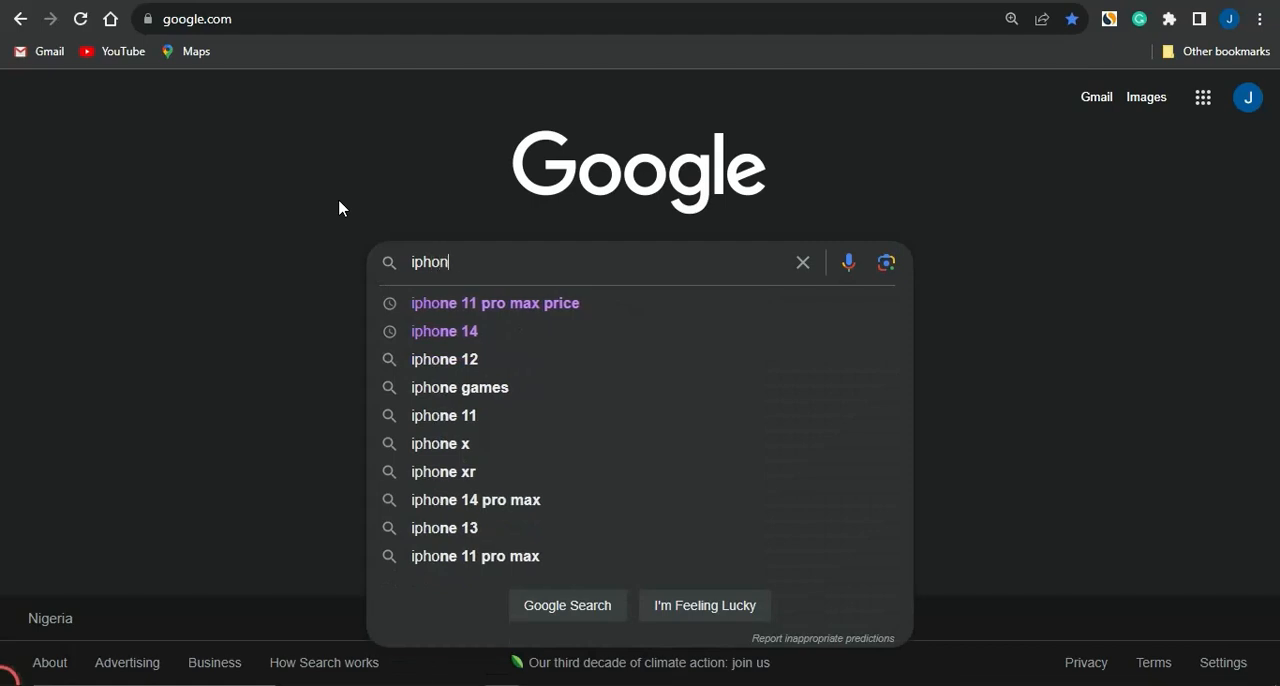
pyautogui.write('e 13')
pyautogui.press('BackSpace')
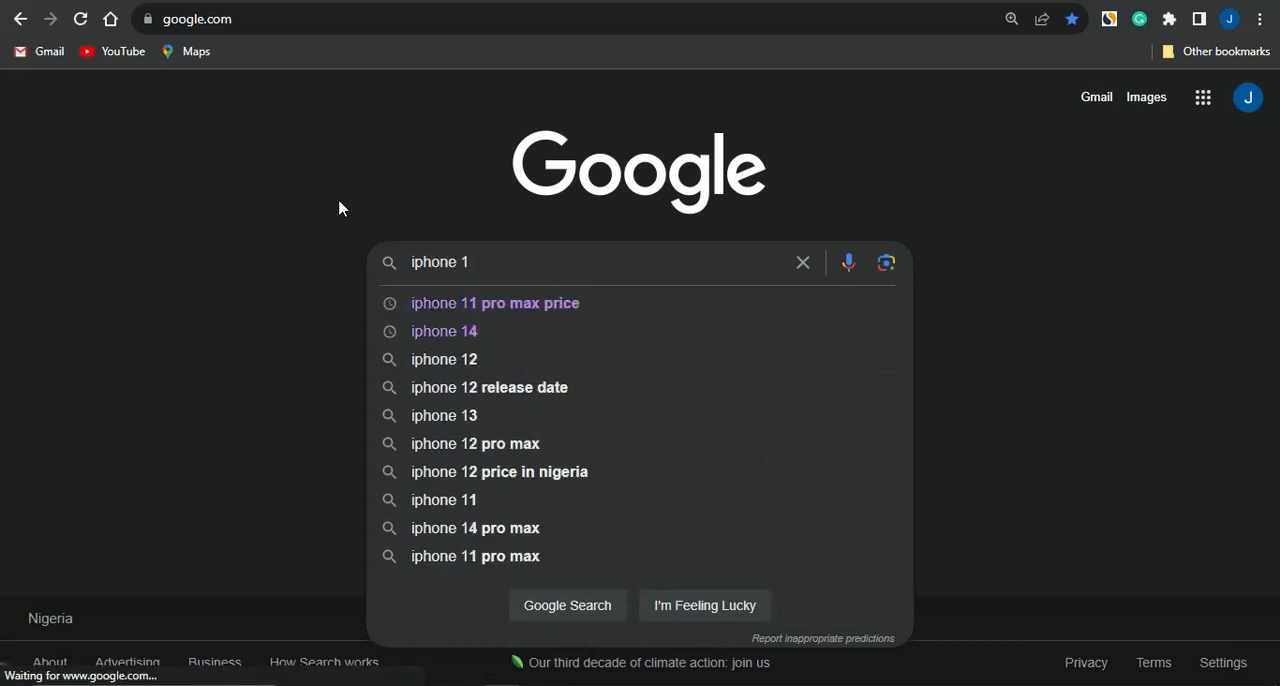
pyautogui.write('4 of')
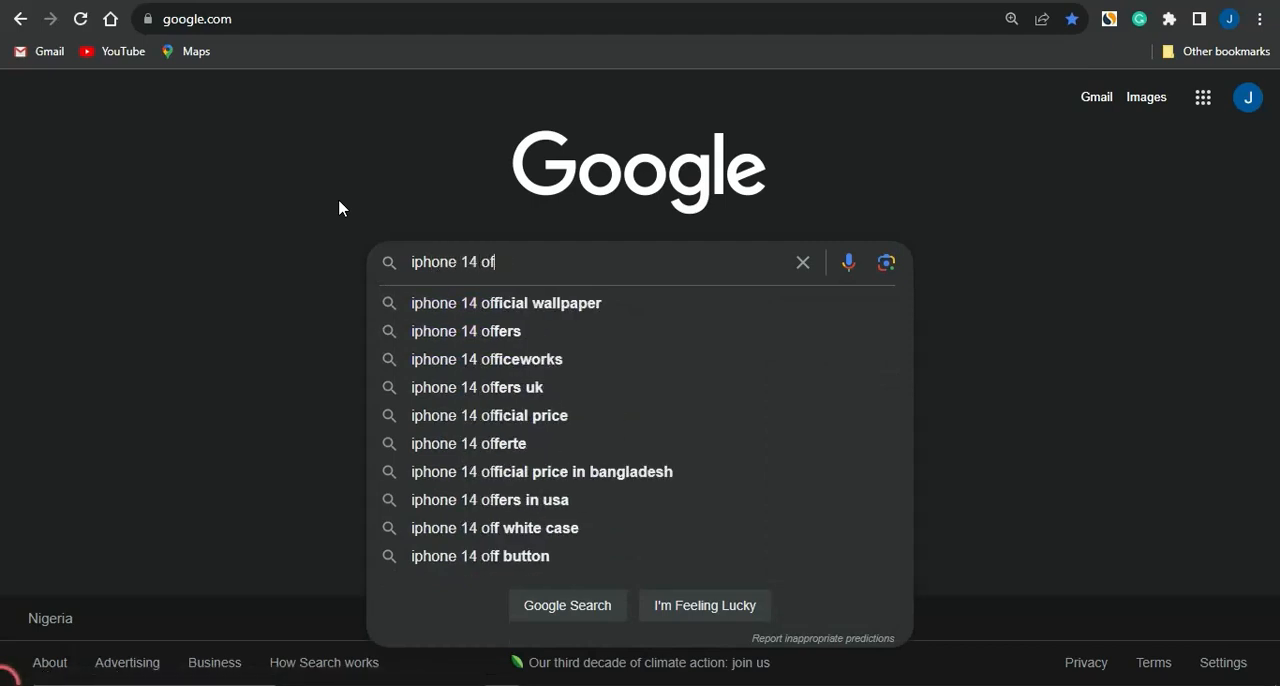
pyautogui.press('BackSpace')
pyautogui.press('BackSpace')
pyautogui.press('BackSpace')
pyautogui.write('images')
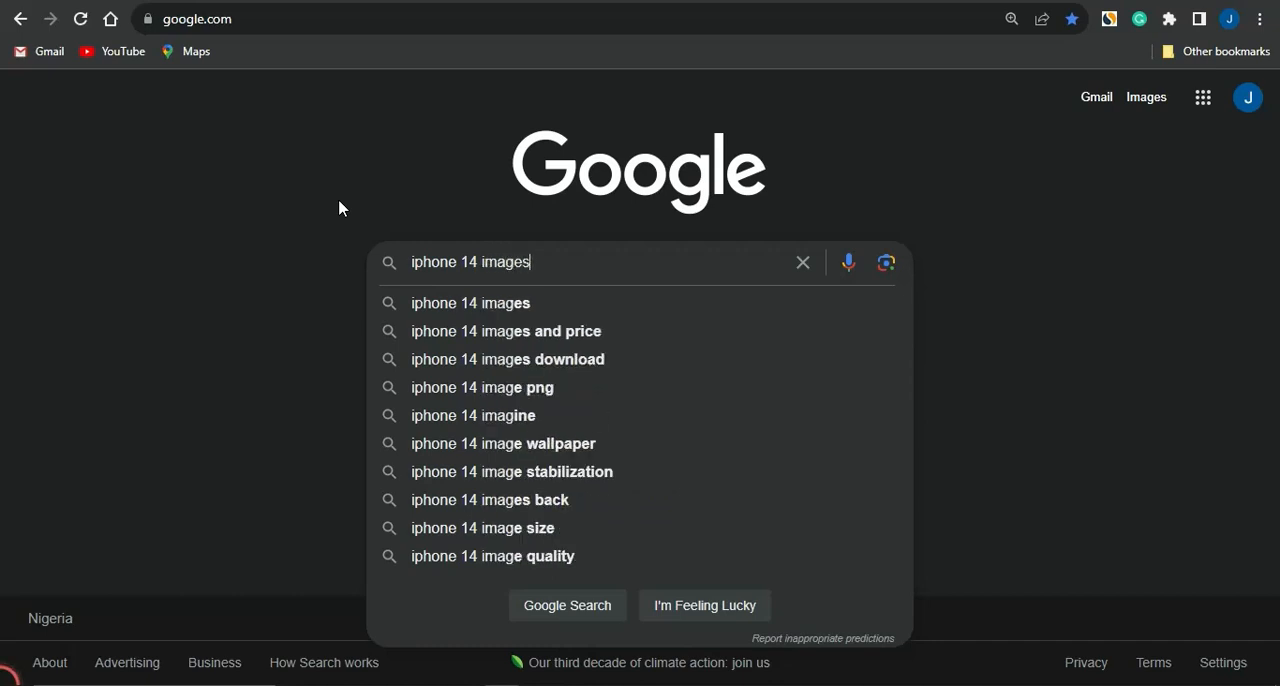
pyautogui.press('Return')
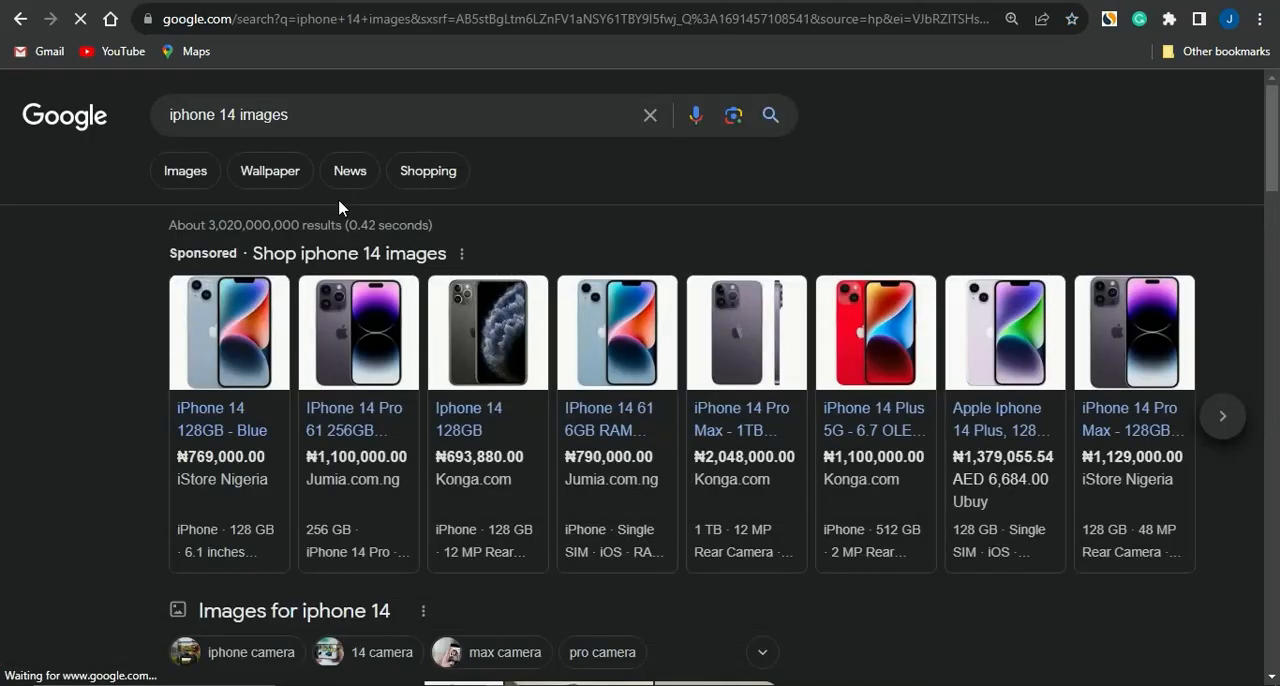
# Step: Open the Konga iPhone 14 Pro Max picture from the Google image results and save it to Downloads as 67343_1663481920.webp
pyautogui.click(189, 170)
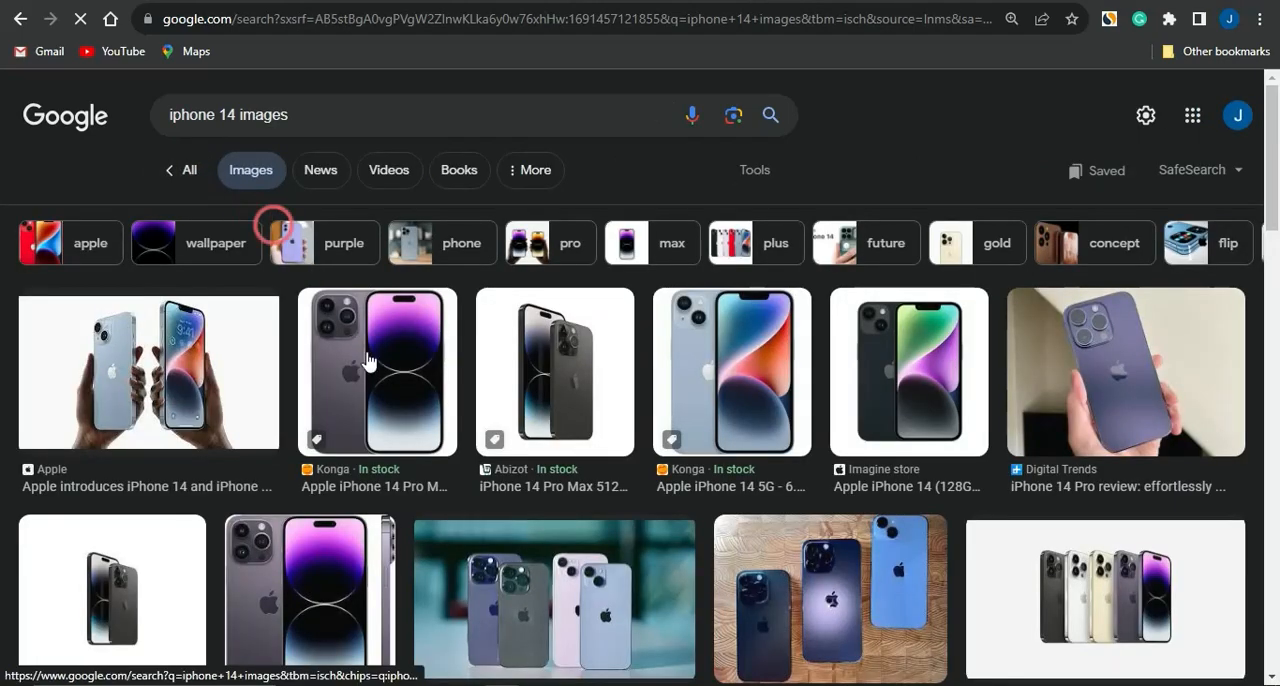
pyautogui.click(455, 175)
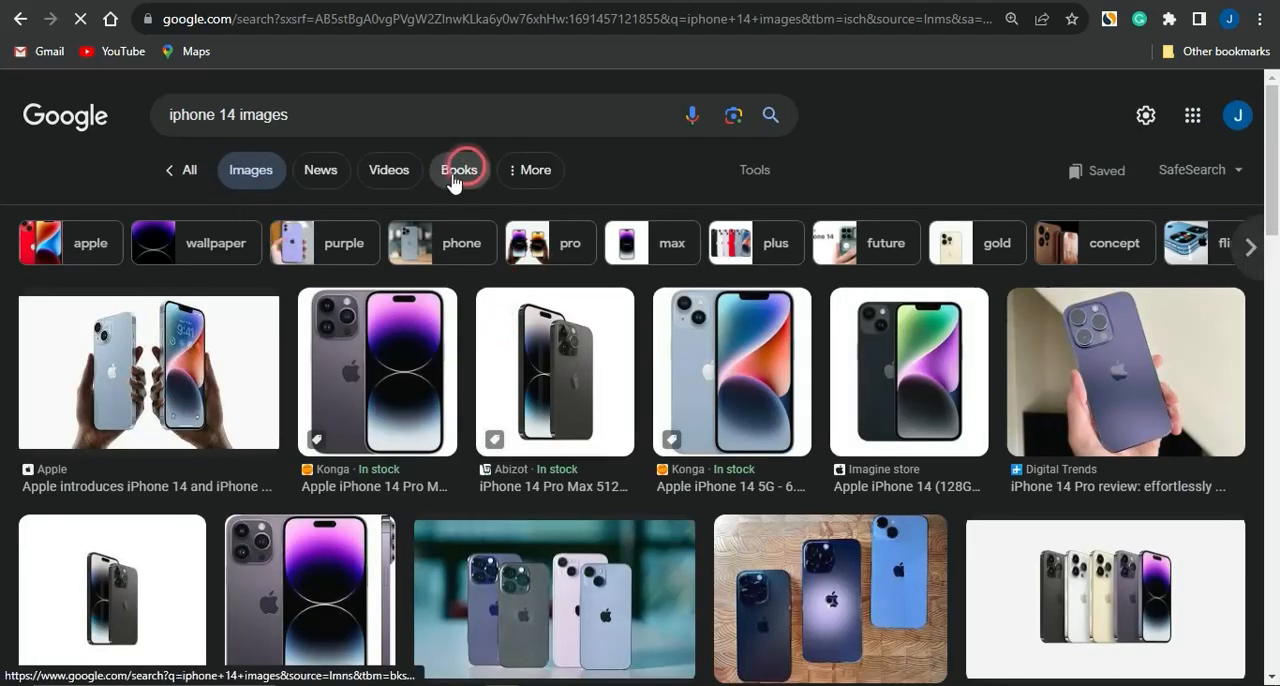
pyautogui.click(248, 352)
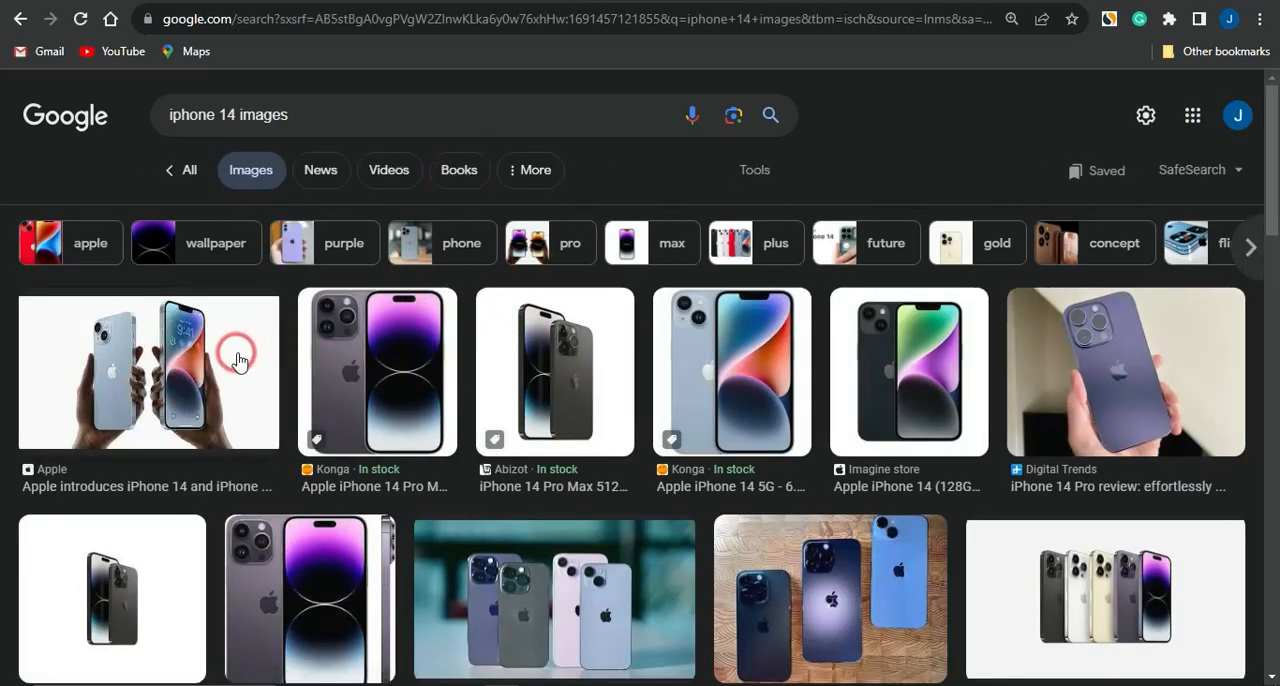
pyautogui.click(387, 365)
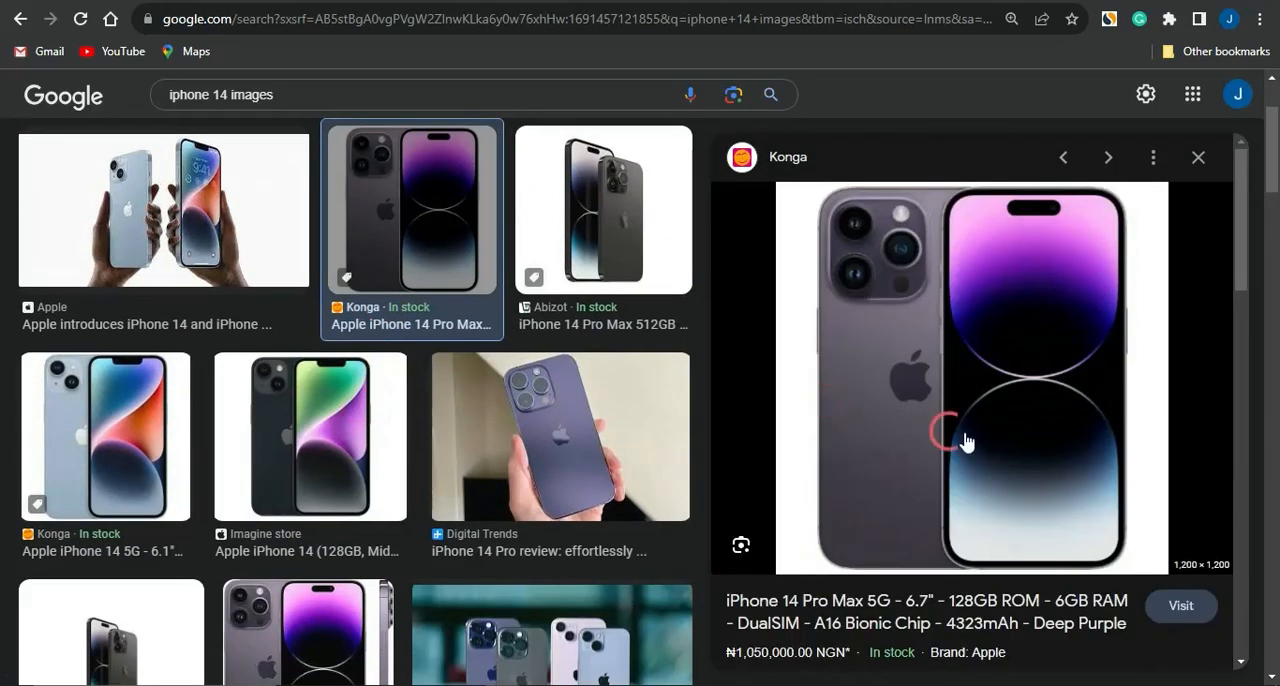
pyautogui.rightClick(898, 300)
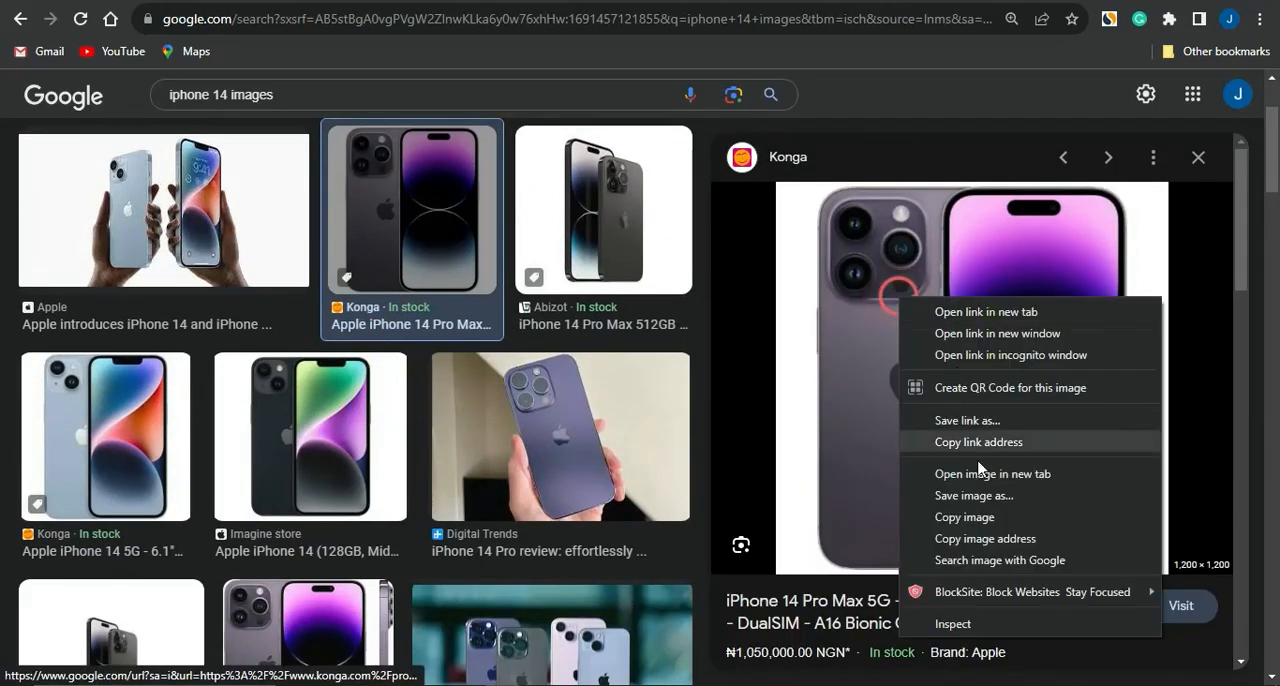
pyautogui.click(974, 500)
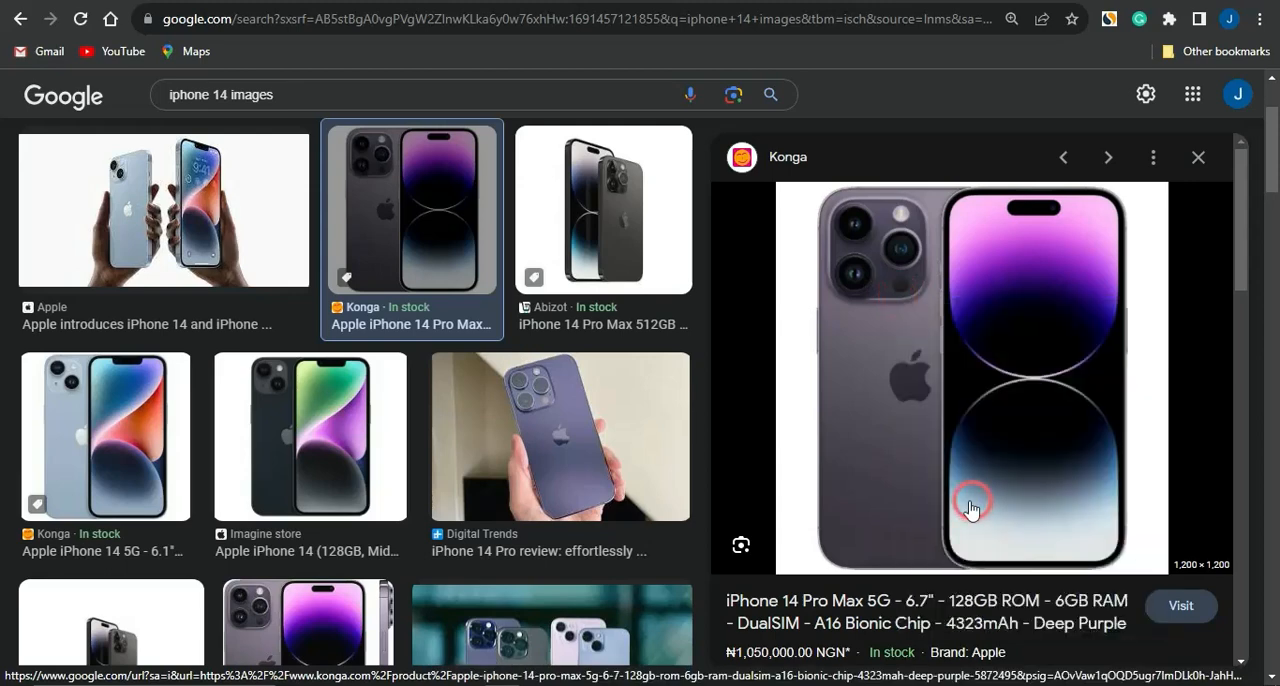
pyautogui.click(852, 495)
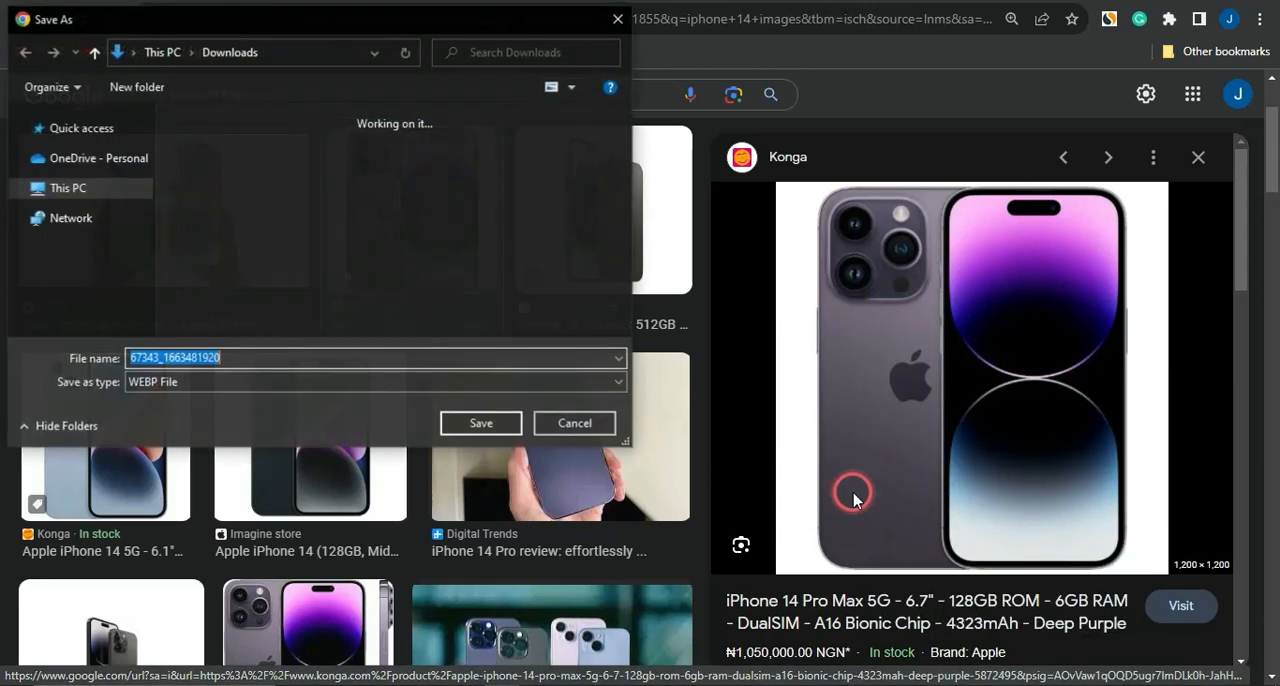
pyautogui.click(571, 423)
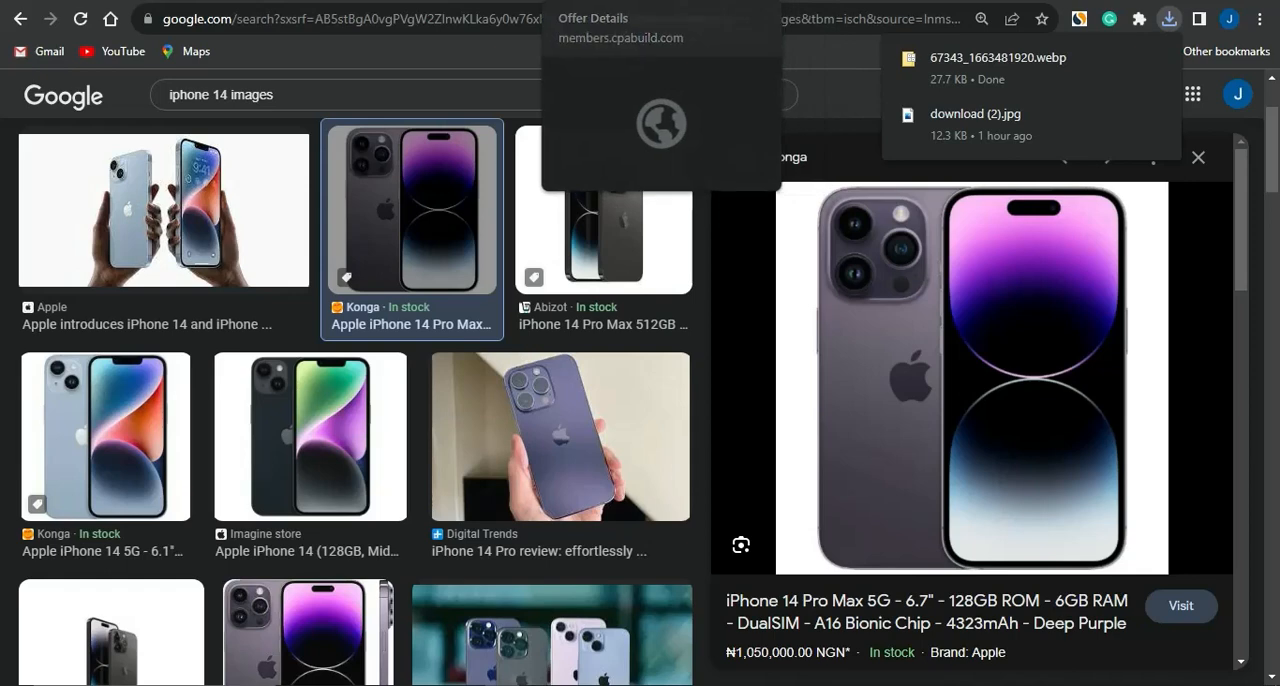
# Step: Switch to the PropellerAds form and upload "download (3)" as the Creative 1 icon, accepting the suggested crop
pyautogui.click(858, 1)
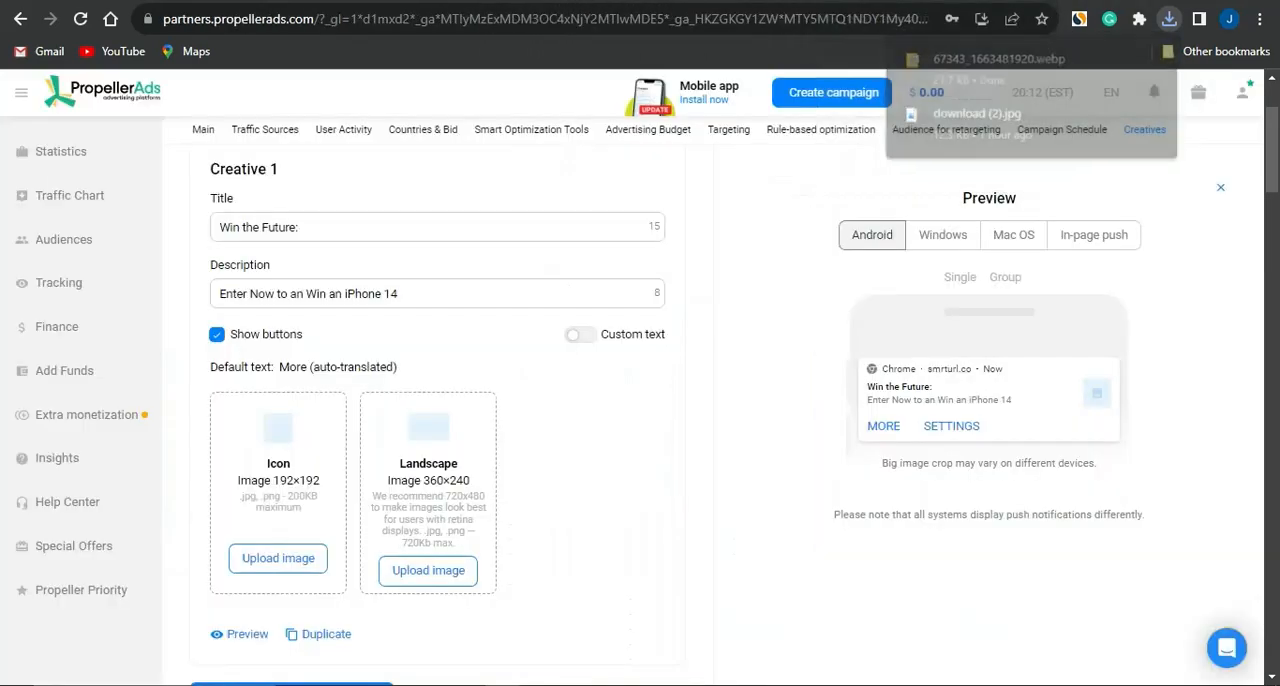
pyautogui.scroll(-2, 395, 397)
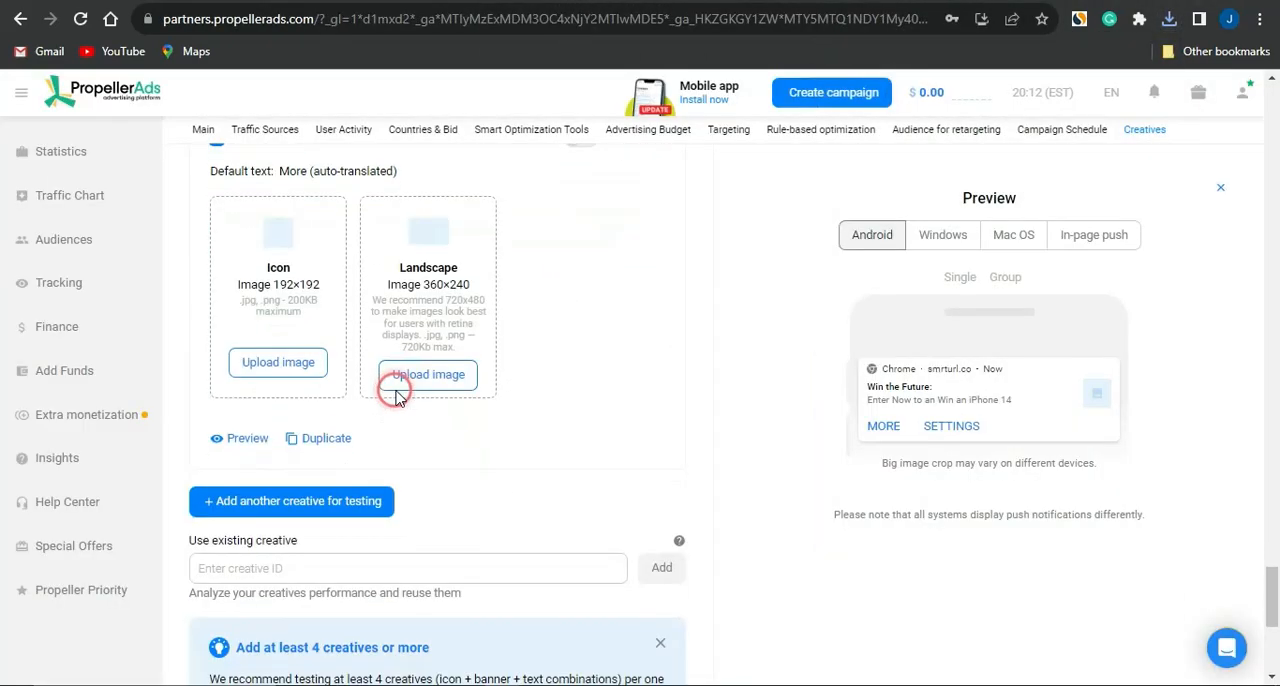
pyautogui.click(278, 366)
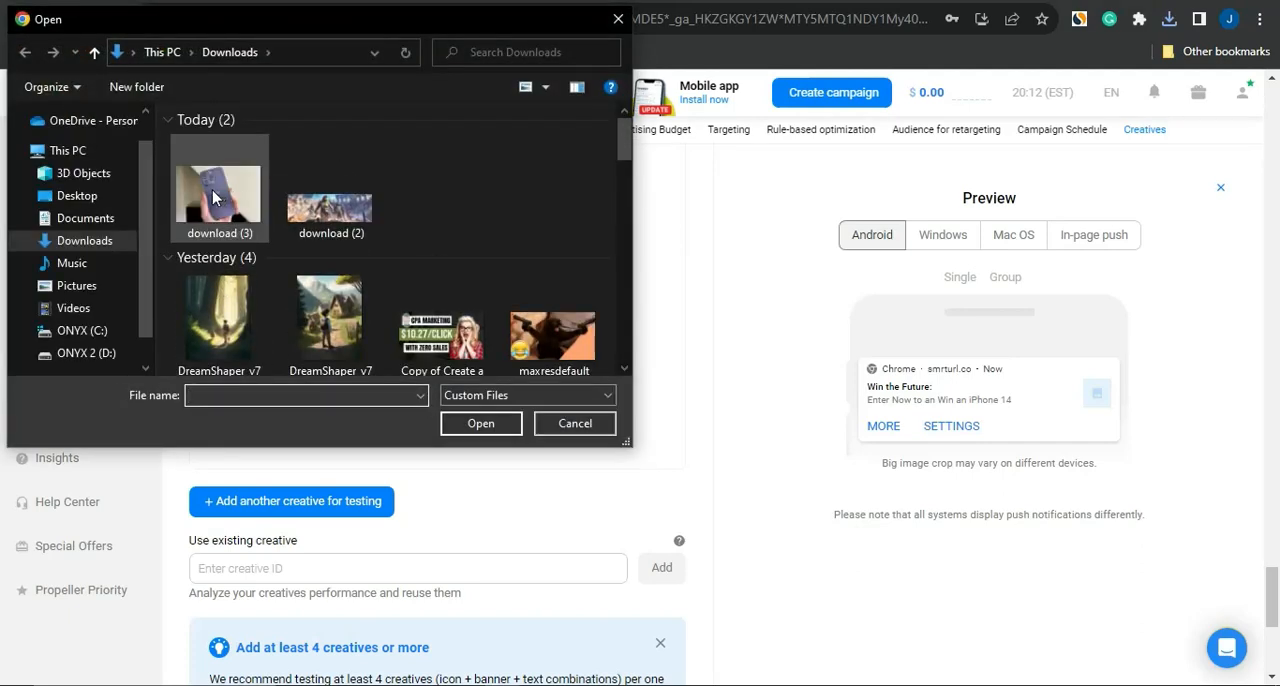
pyautogui.click(213, 197)
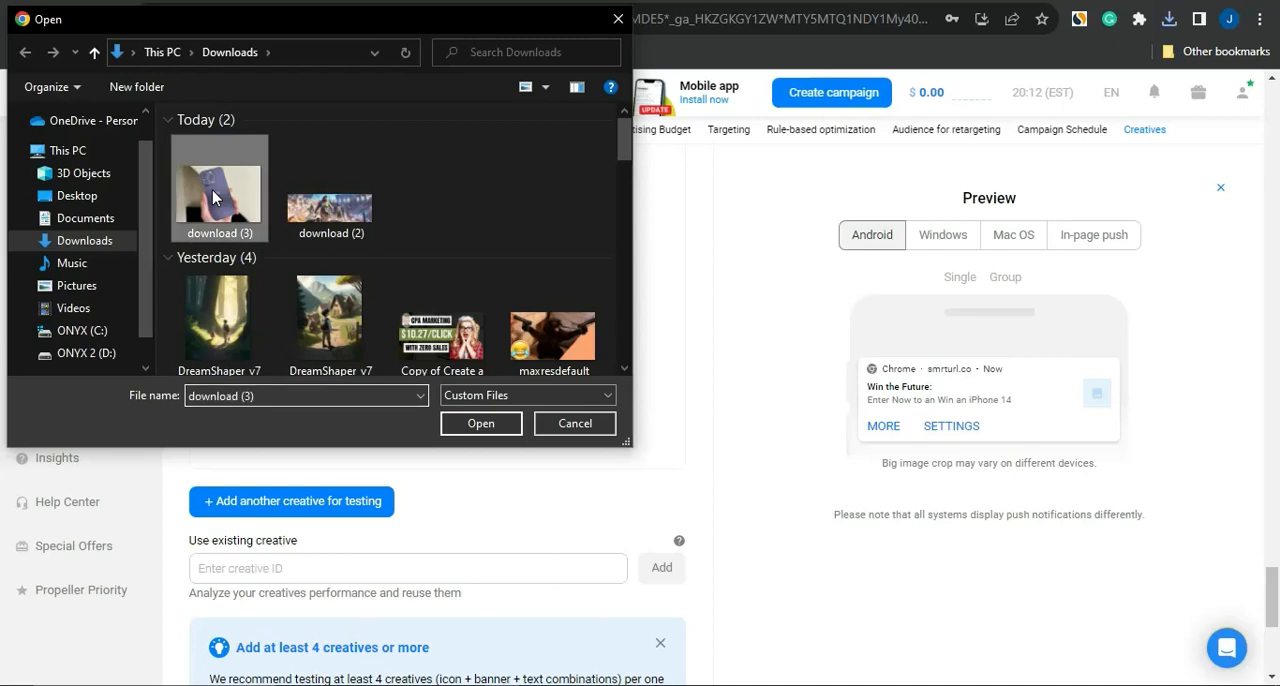
pyautogui.click(481, 424)
pyautogui.click(697, 484)
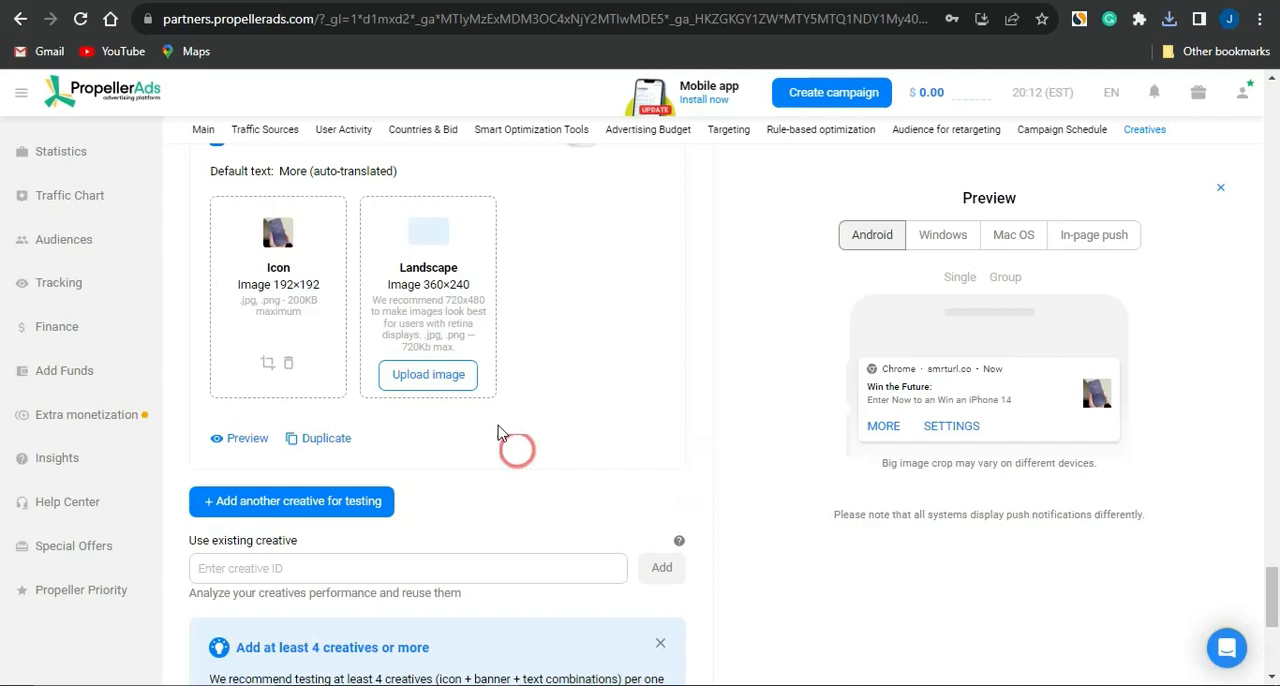
# Step: Upload "download (3)" as the landscape image of Creative 1 and accept the suggested crop
pyautogui.click(449, 387)
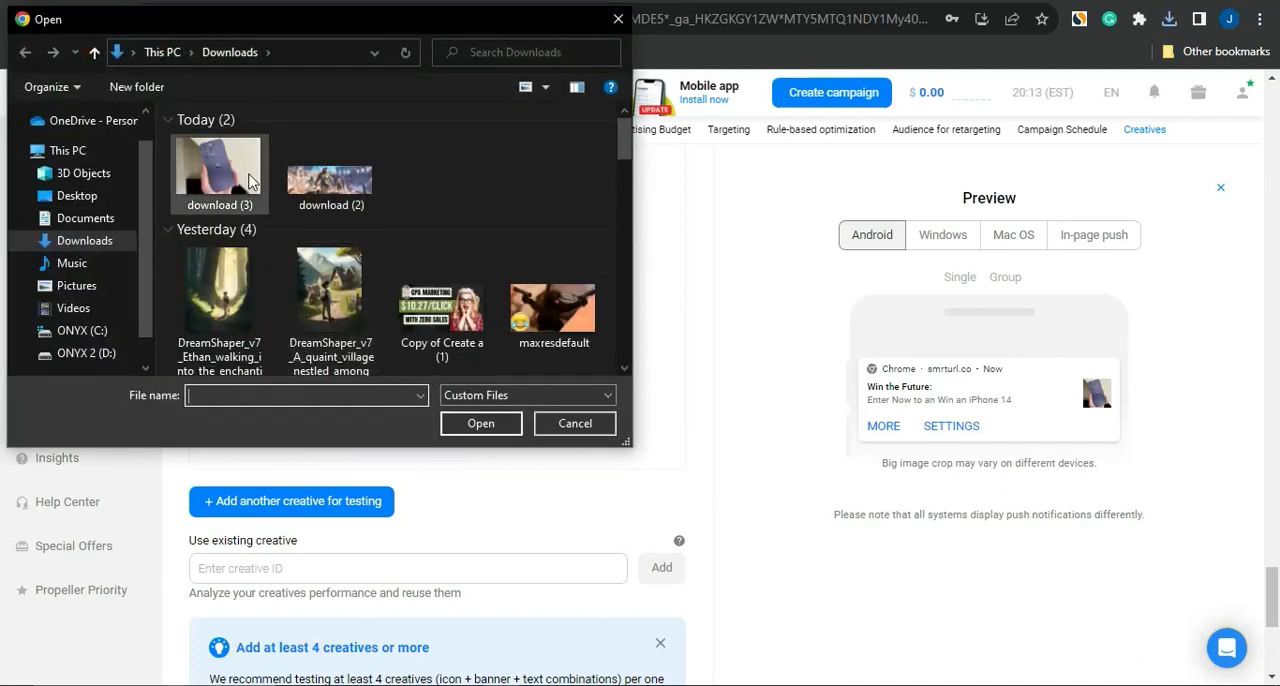
pyautogui.click(215, 178)
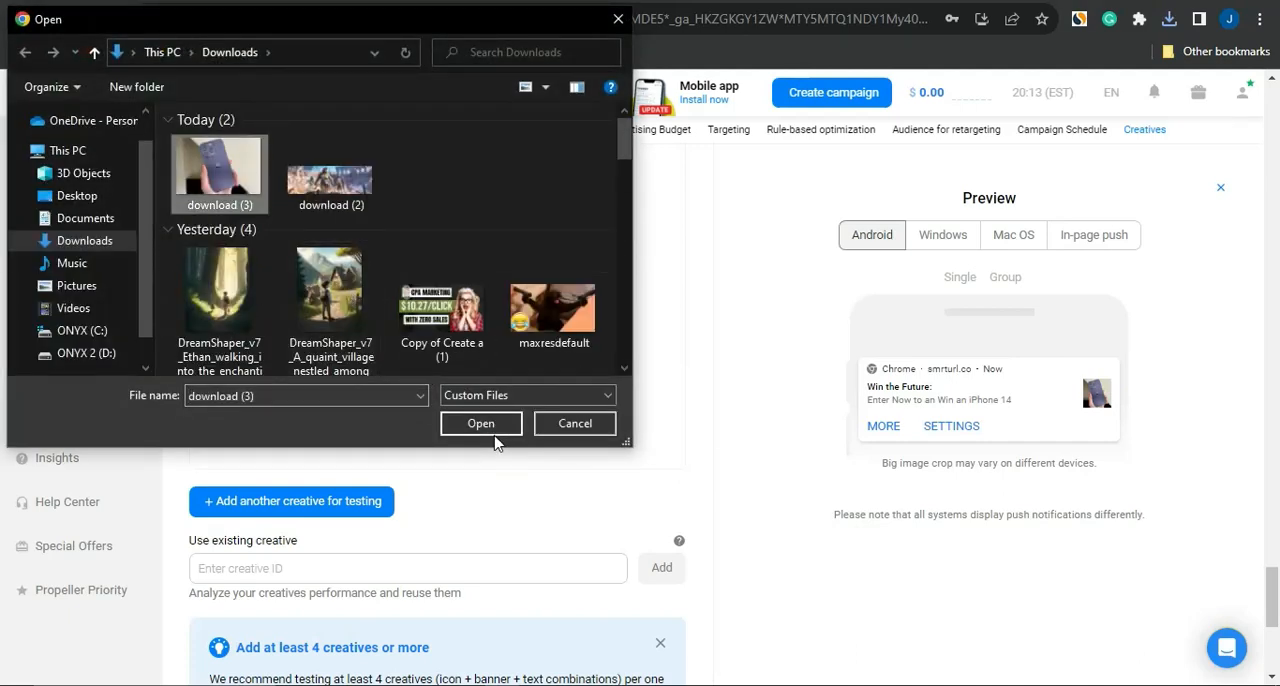
pyautogui.click(486, 430)
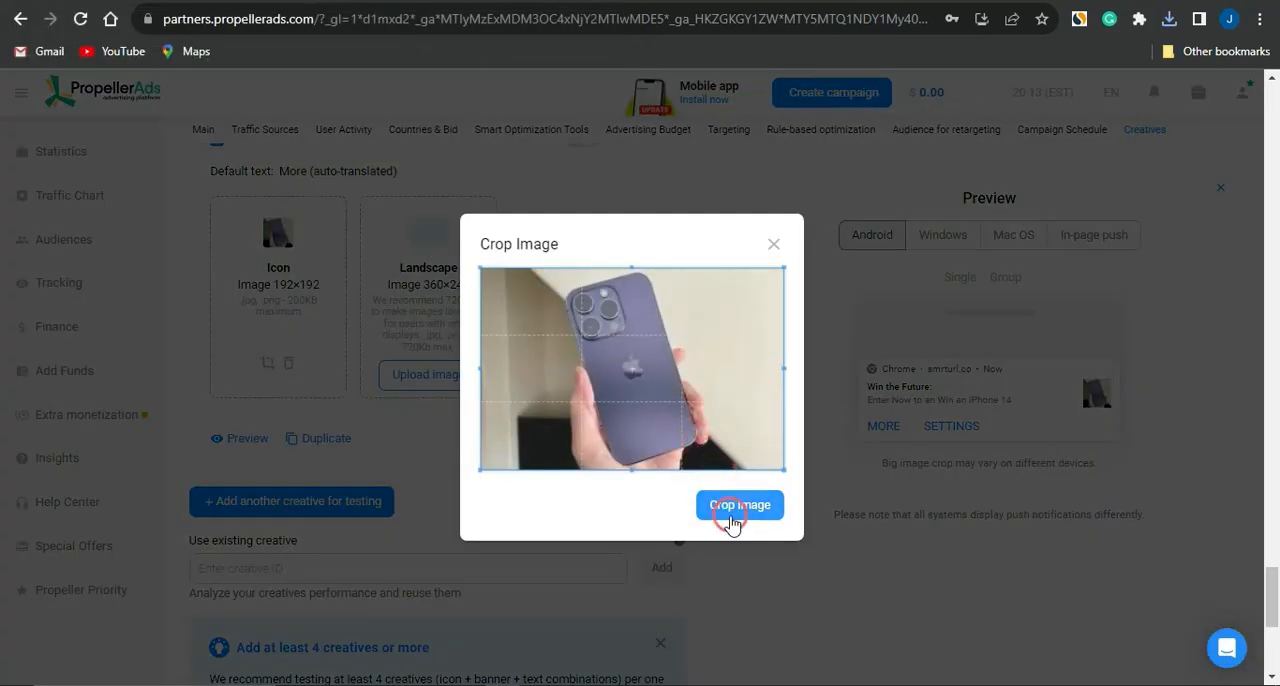
pyautogui.click(739, 504)
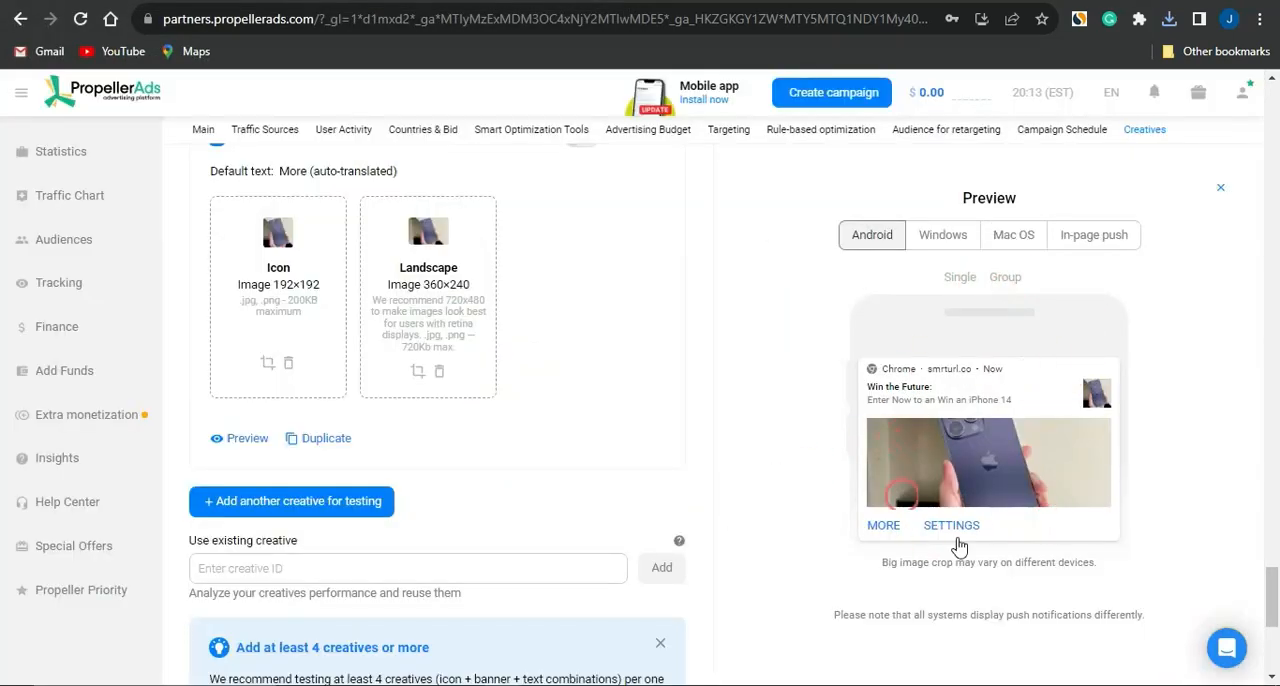
# Step: Preview Creative 1 as it appears on Windows, on Mac OS and as an in-page push
pyautogui.click(943, 236)
pyautogui.click(1011, 240)
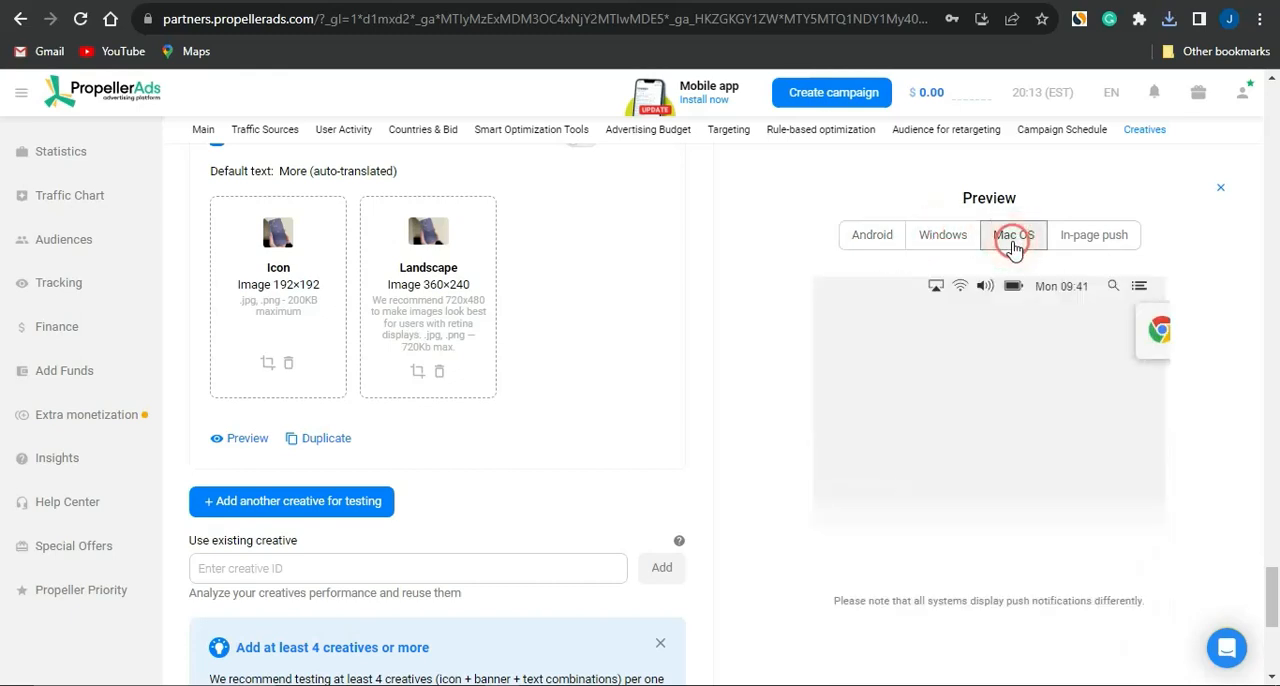
pyautogui.click(1088, 238)
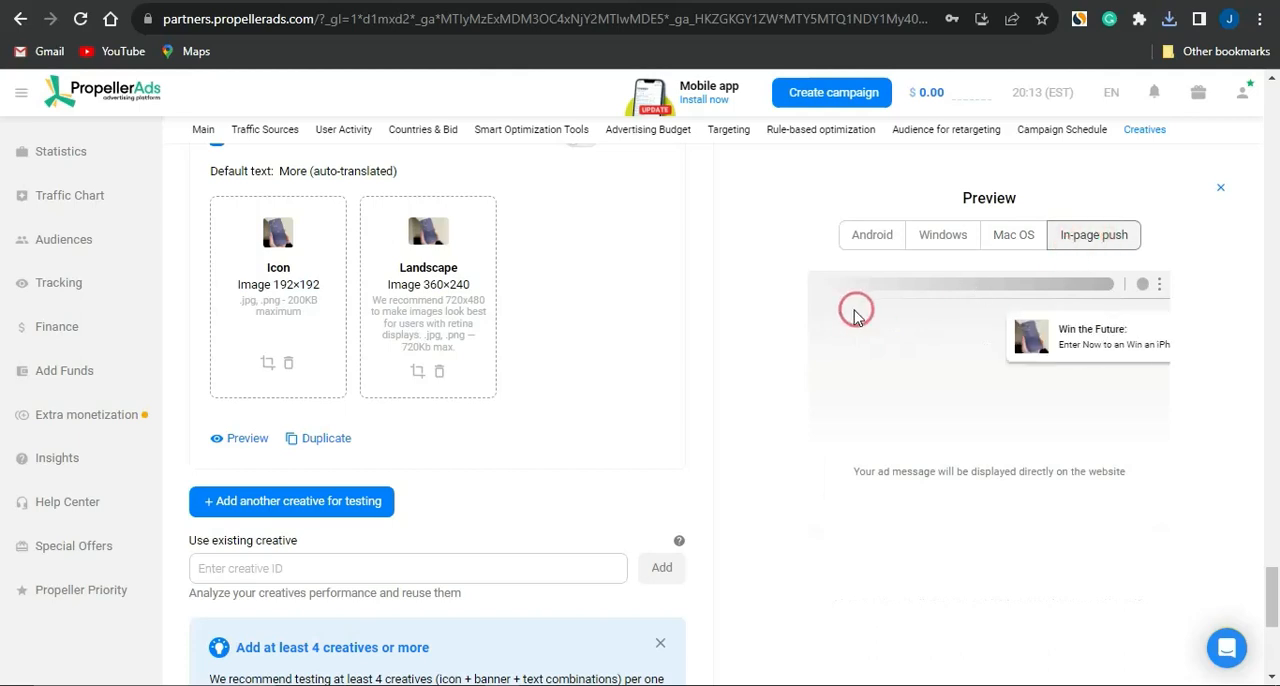
# Step: Declare that the campaign meets the Quality Guidelines, then try to start it and dismiss the late-clicks notice
pyautogui.scroll(-3, 536, 442)
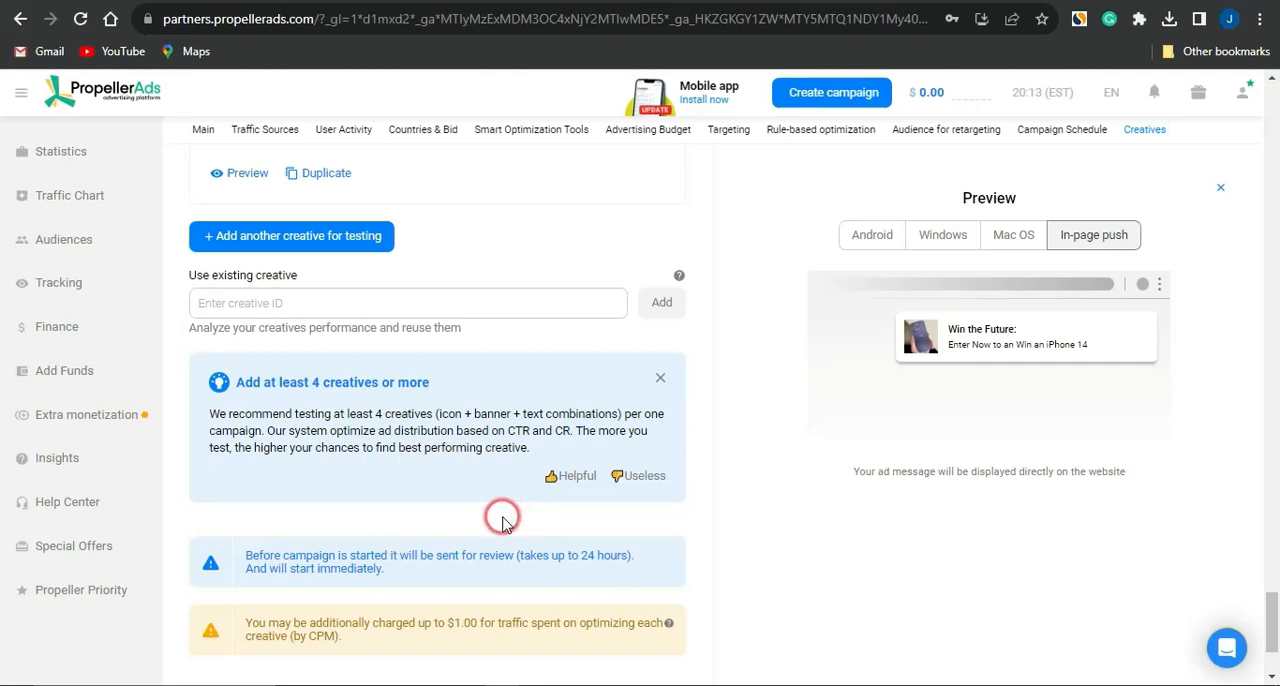
pyautogui.scroll(-2, 502, 521)
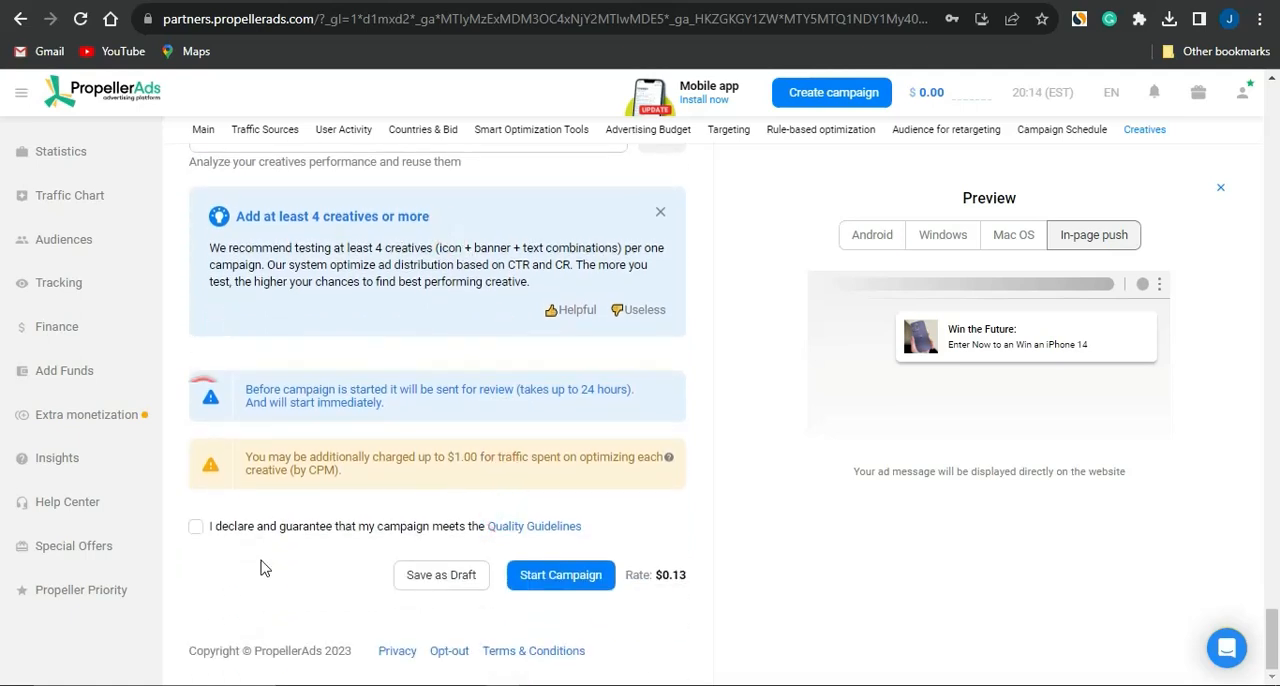
pyautogui.click(198, 528)
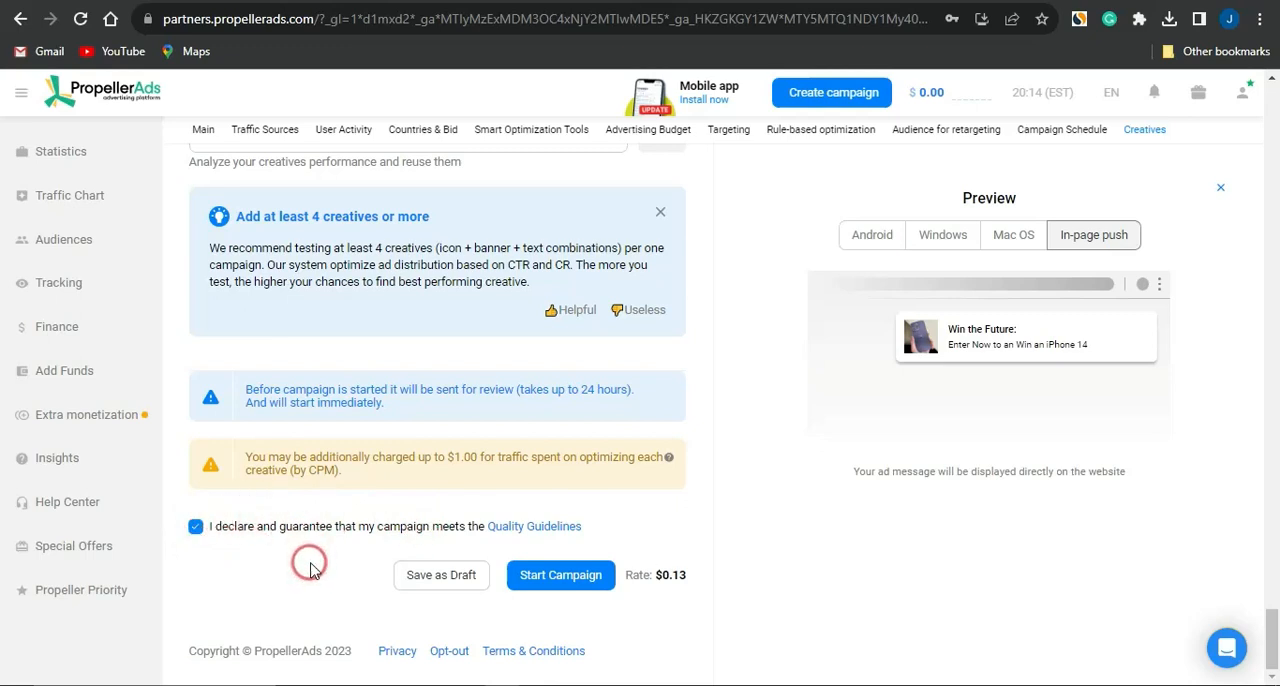
pyautogui.click(578, 578)
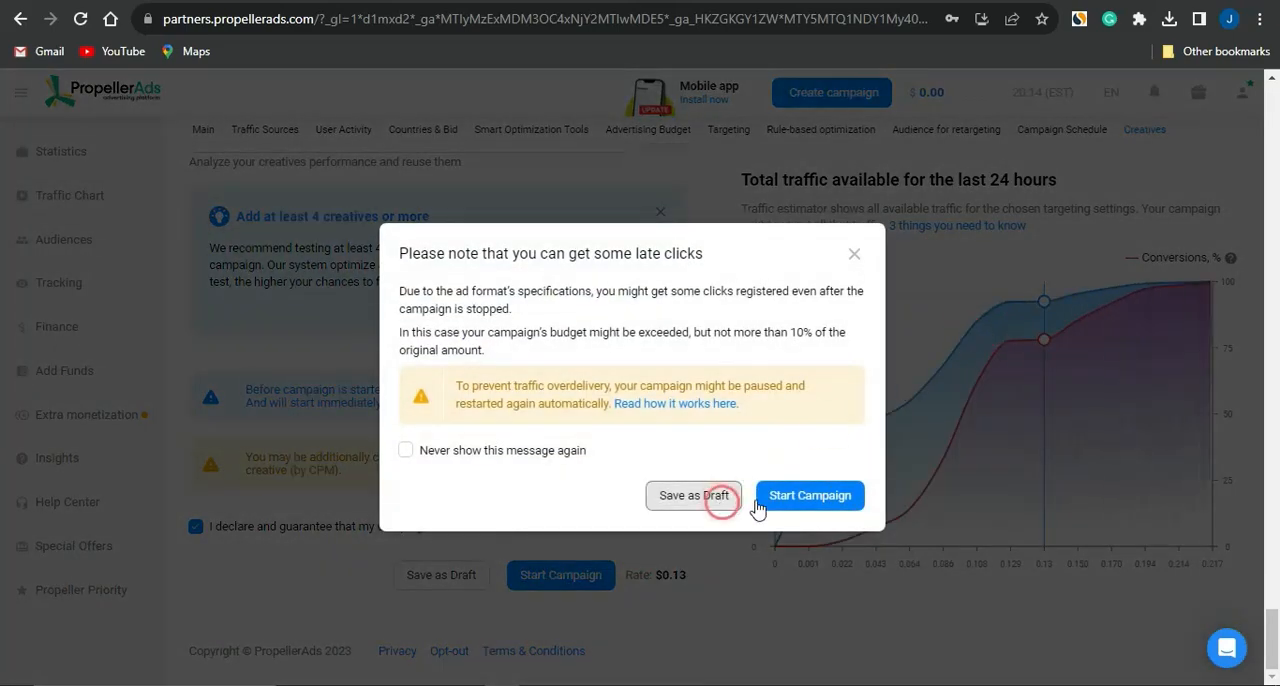
pyautogui.click(854, 254)
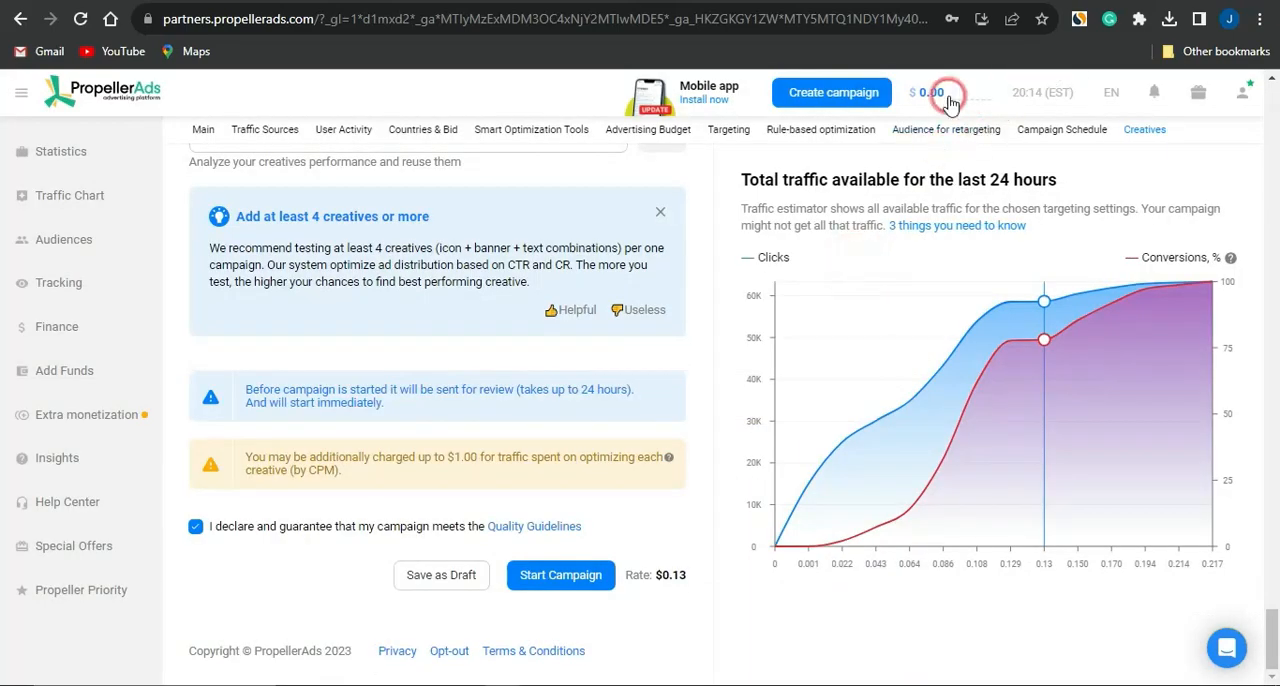